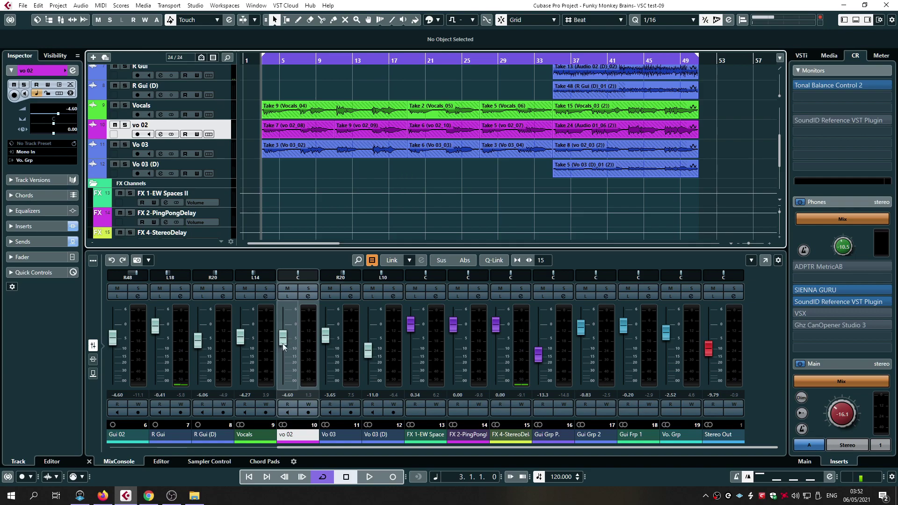
- Insert smartEQ3 in the sixth insert slot of the Drum Bus channel
left_click_drag(380, 450, 127, 355)
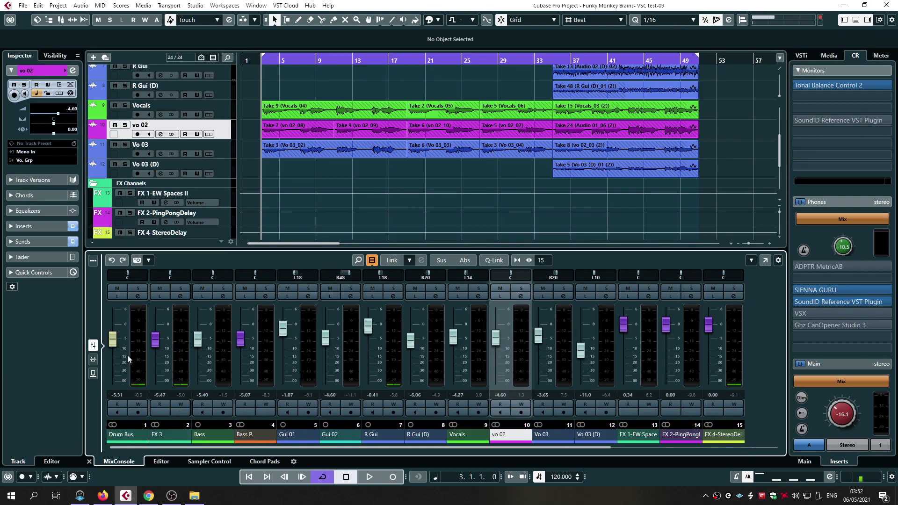
left_click(130, 297)
left_click(228, 198)
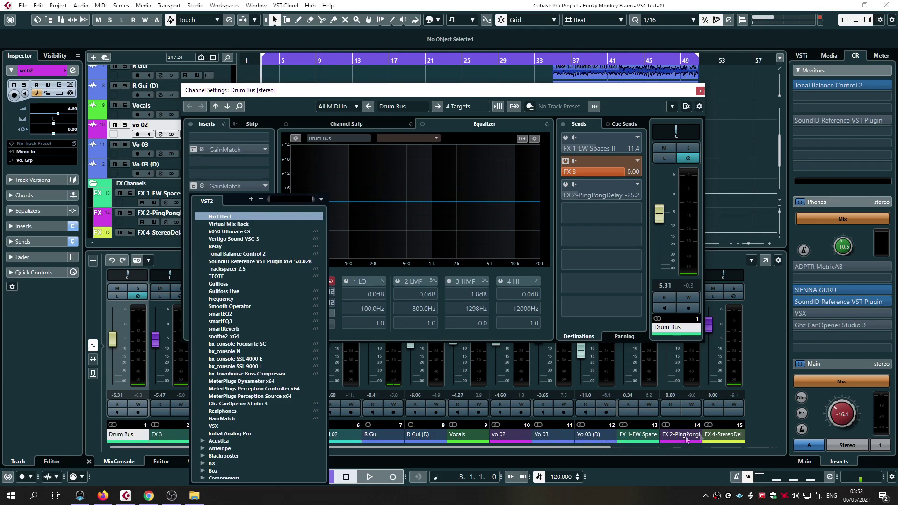
left_click(223, 321)
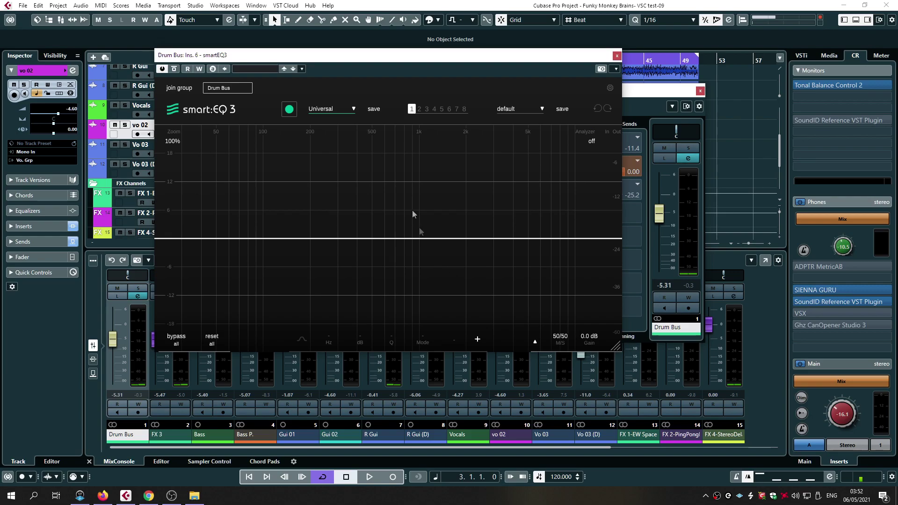
left_click_drag(370, 60, 440, 80)
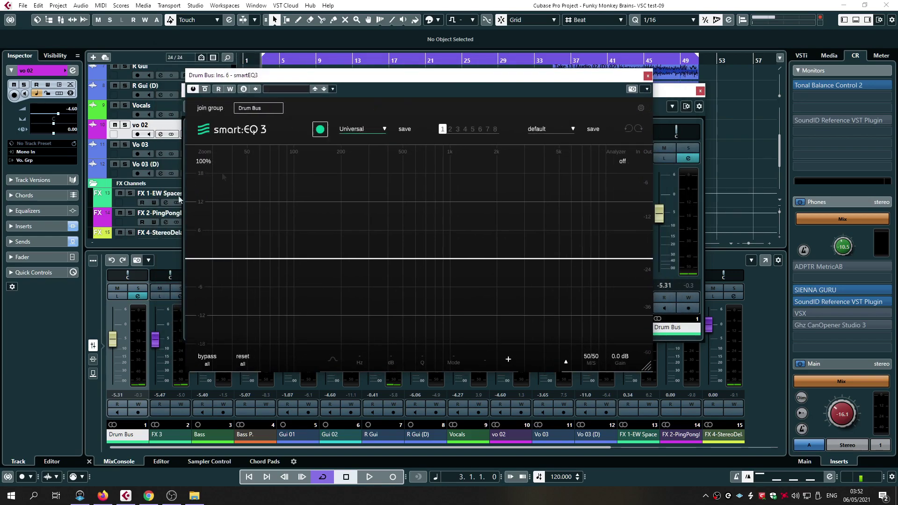
- Solo the Drum Bus, and have its smartEQ3 learn the playing signal using the factory Drums profile
left_click(138, 290)
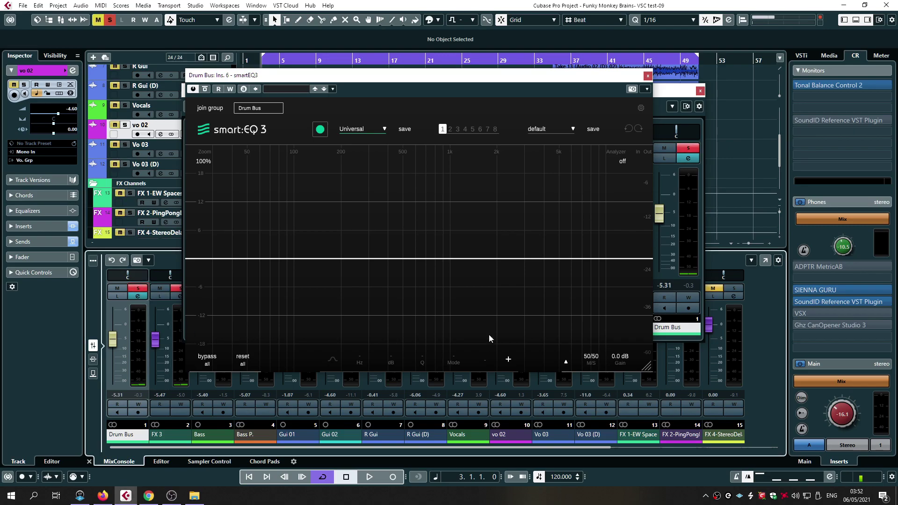
left_click_drag(376, 83, 397, 70)
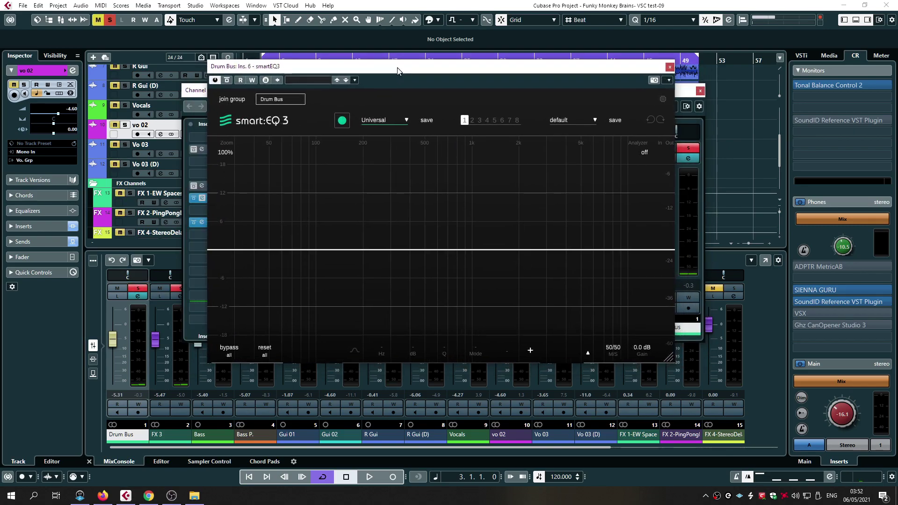
left_click(375, 121)
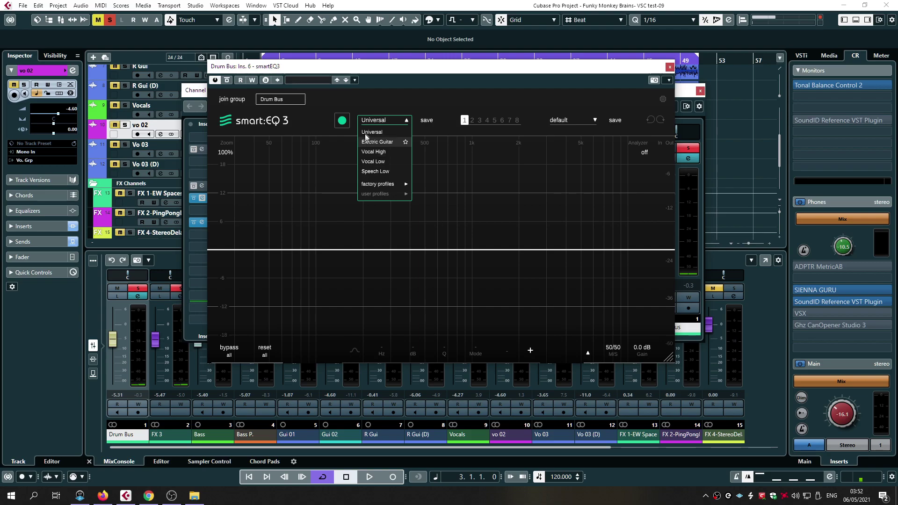
mouse_move(381, 184)
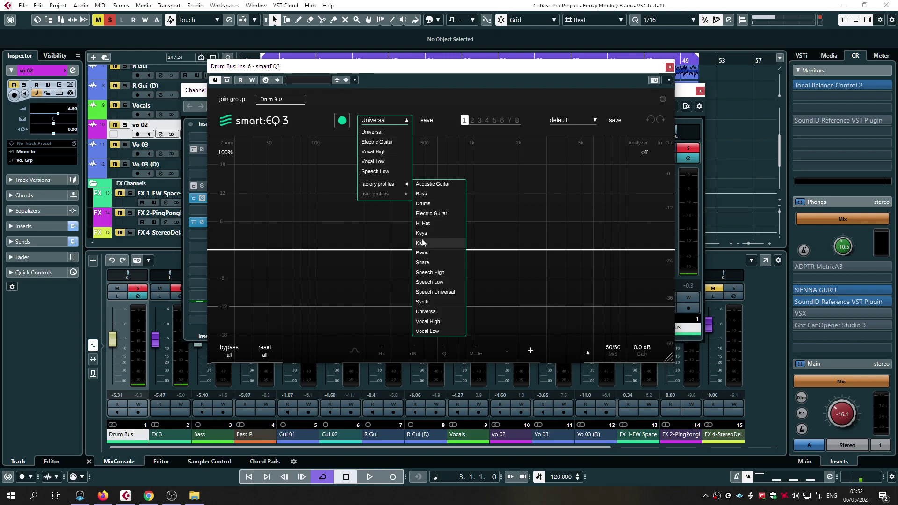
left_click(422, 204)
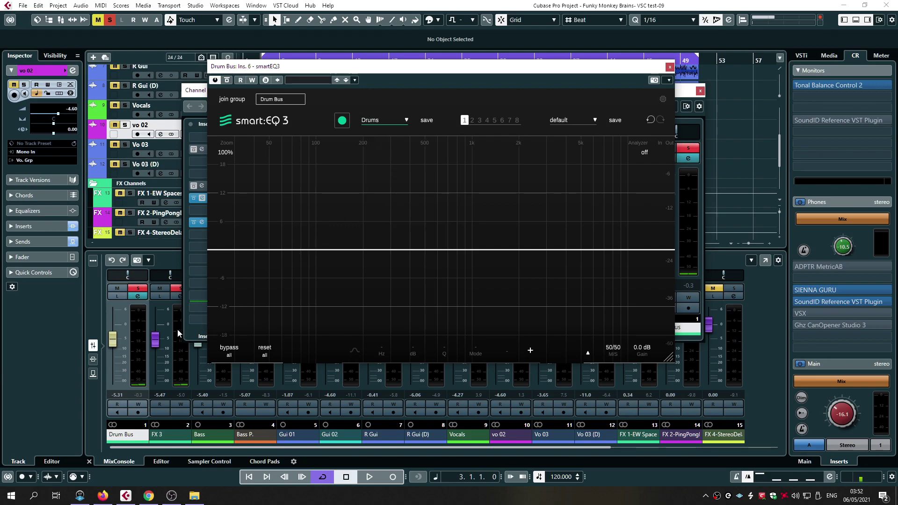
key("space")
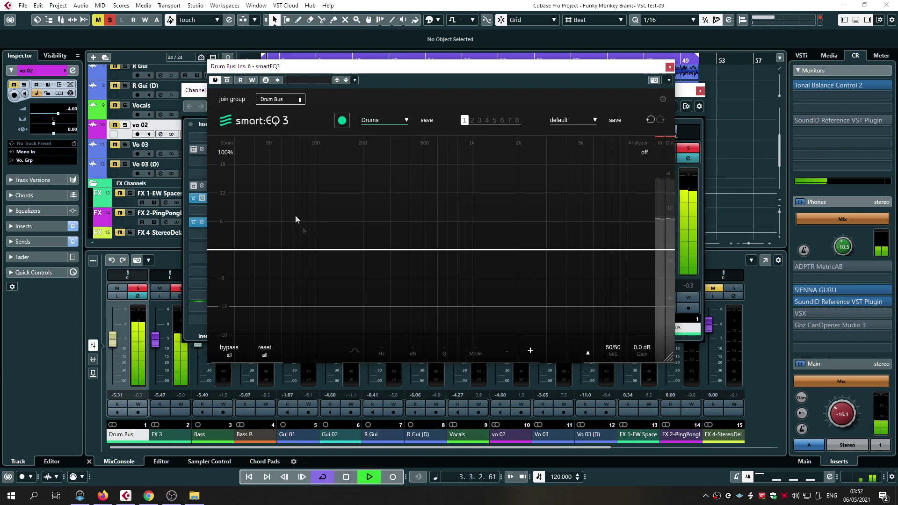
left_click(342, 121)
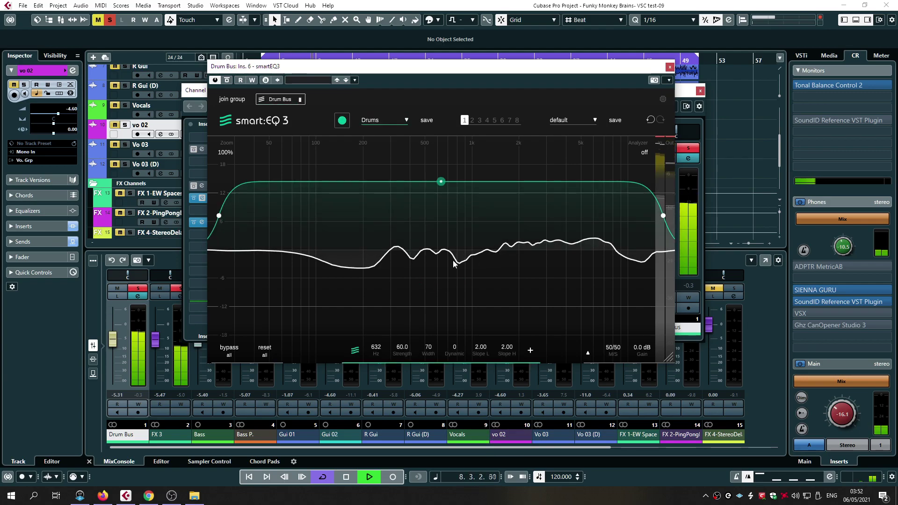
- Shape the Drum Bus smart filter to a 1.1 kHz centre, strength 50.0 and width 41, and compare it against bypass
mouse_move(441, 182)
left_mouse_down()
mouse_move(442, 208)
mouse_move(428, 191)
mouse_move(433, 249)
mouse_move(433, 184)
mouse_move(443, 195)
left_mouse_up()
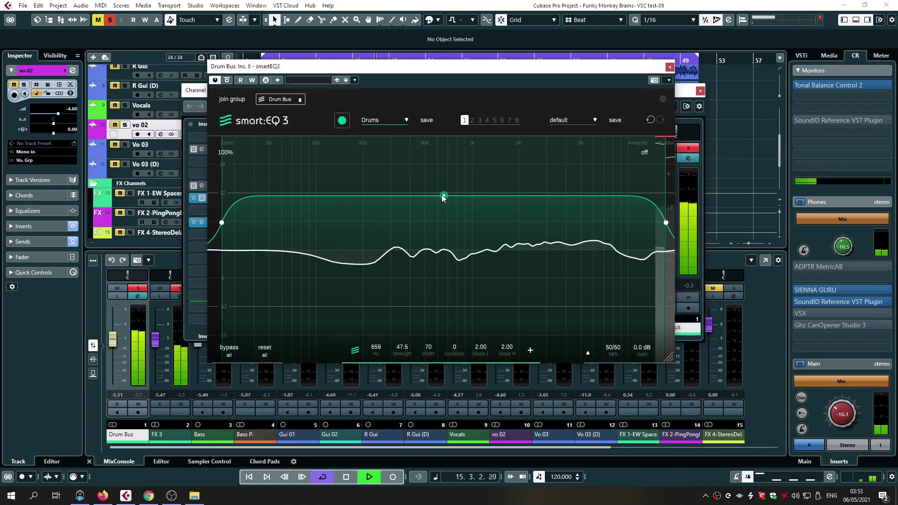
left_click_drag(222, 223, 234, 223)
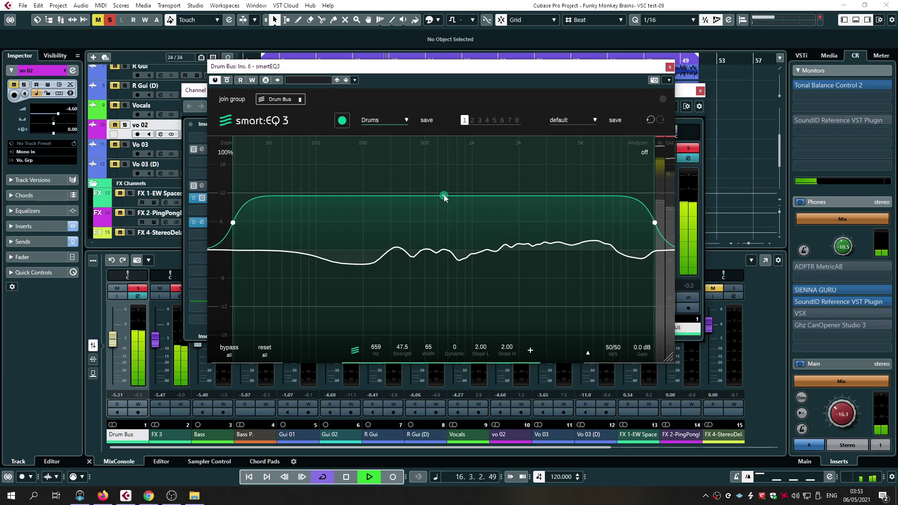
scroll(443, 196, "down", 5)
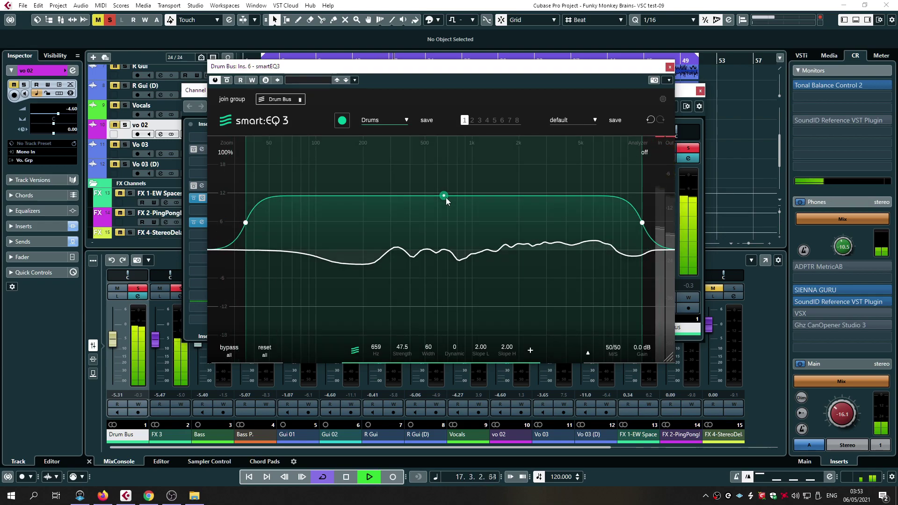
scroll(444, 198, "up", 4)
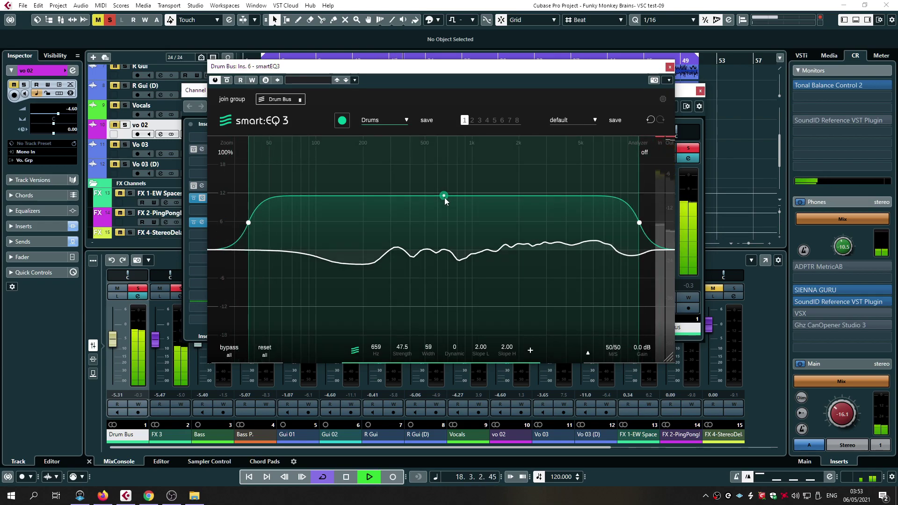
left_click_drag(239, 223, 259, 223)
mouse_move(649, 223)
left_mouse_down()
mouse_move(613, 223)
mouse_move(635, 223)
left_mouse_up()
left_click_drag(264, 222, 326, 223)
mouse_move(481, 195)
left_mouse_down()
mouse_move(479, 142)
mouse_move(480, 203)
mouse_move(478, 193)
left_mouse_up()
left_click(229, 351)
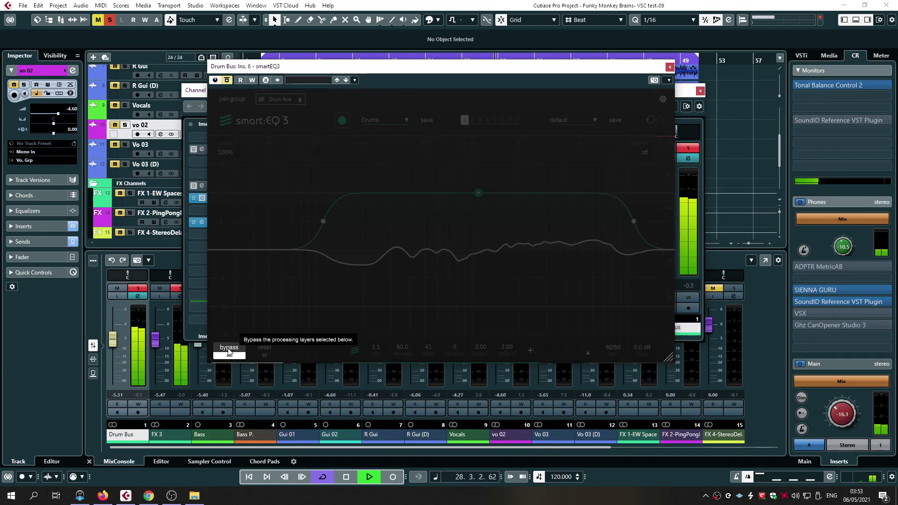
left_click(229, 351)
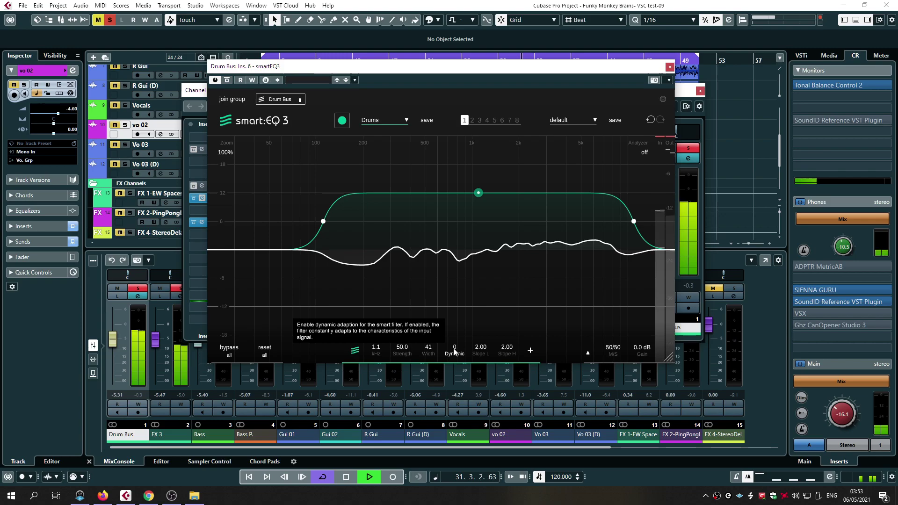
- Set the Drum Bus smart filter's dynamic adaption to 81, compare it against bypass, and close the plug-in and channel settings
left_click_drag(454, 354, 448, 259)
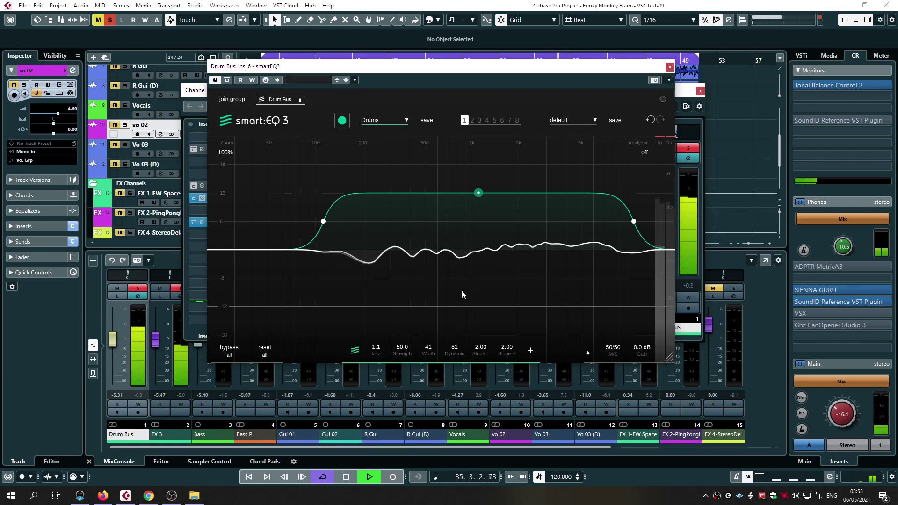
left_click_drag(533, 66, 533, 106)
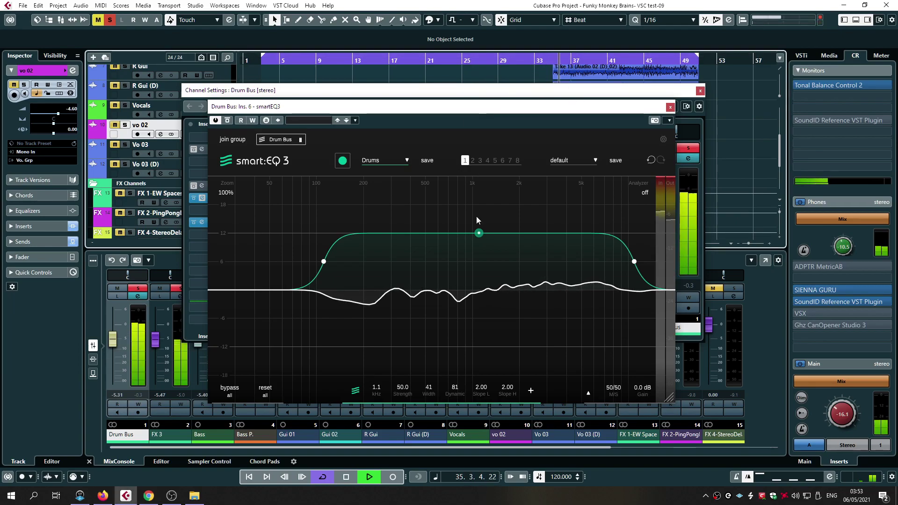
left_click(229, 391)
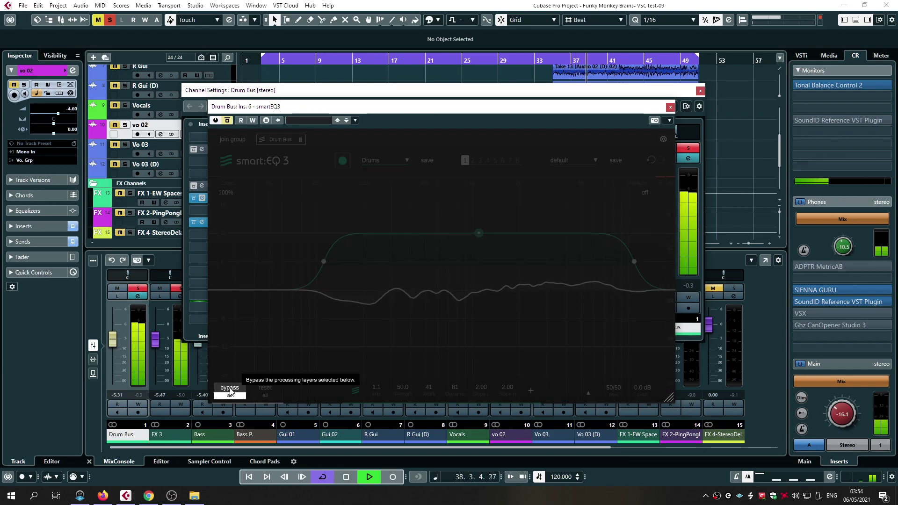
left_click(230, 389)
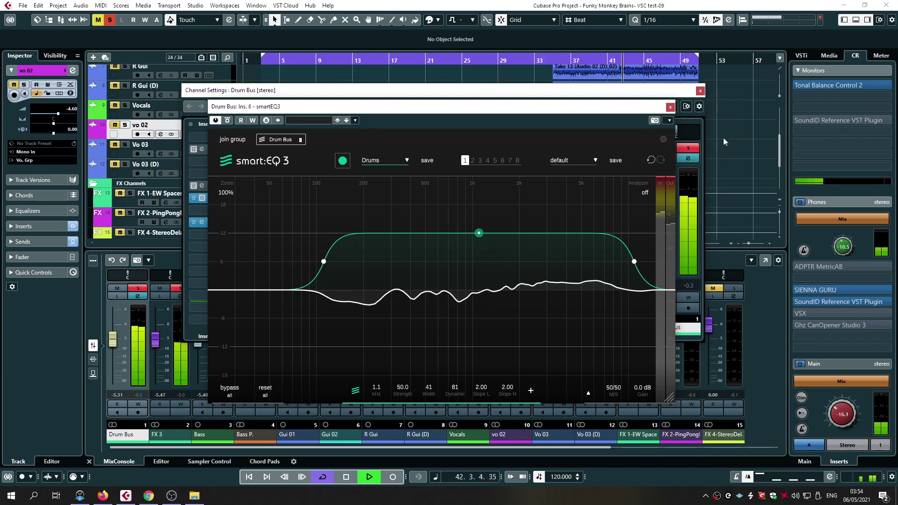
left_click(670, 108)
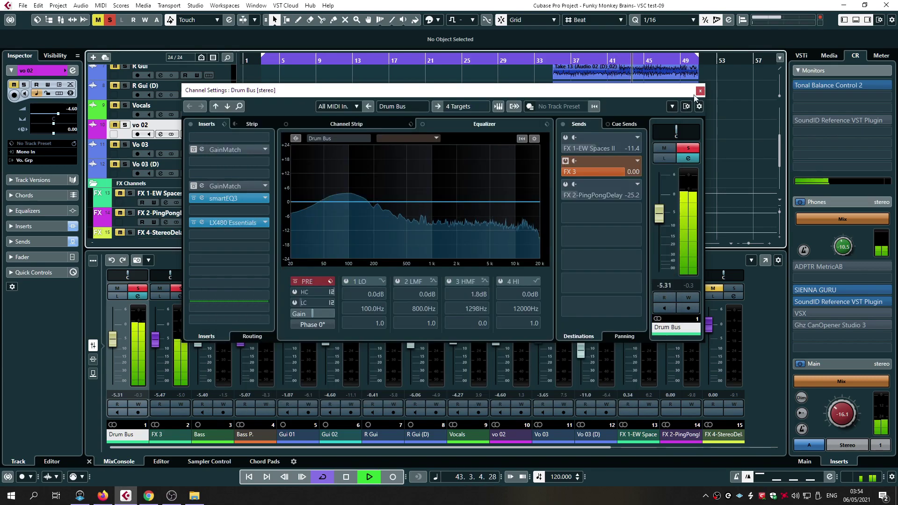
left_click(700, 90)
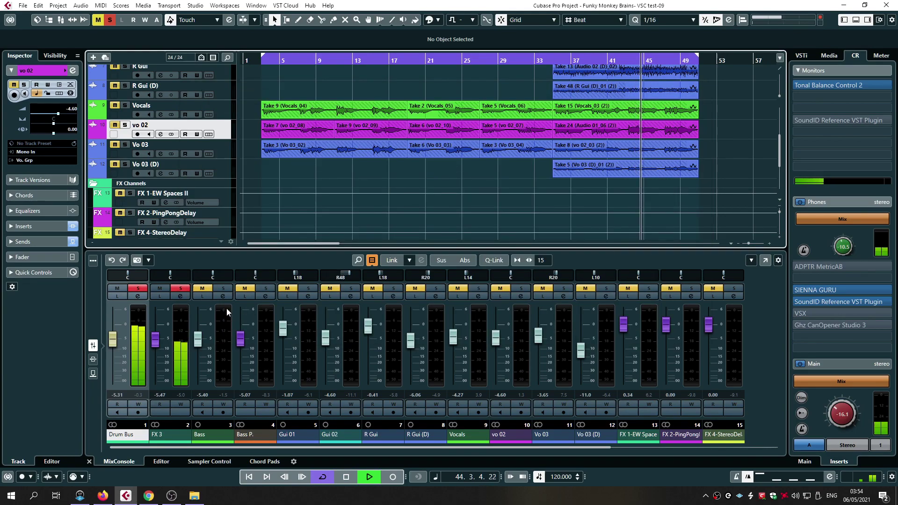
- Add the Bass and Bass P. channels to the solo and insert smartEQ3 in the Bass channel's seventh insert slot
left_click_drag(223, 288, 265, 289)
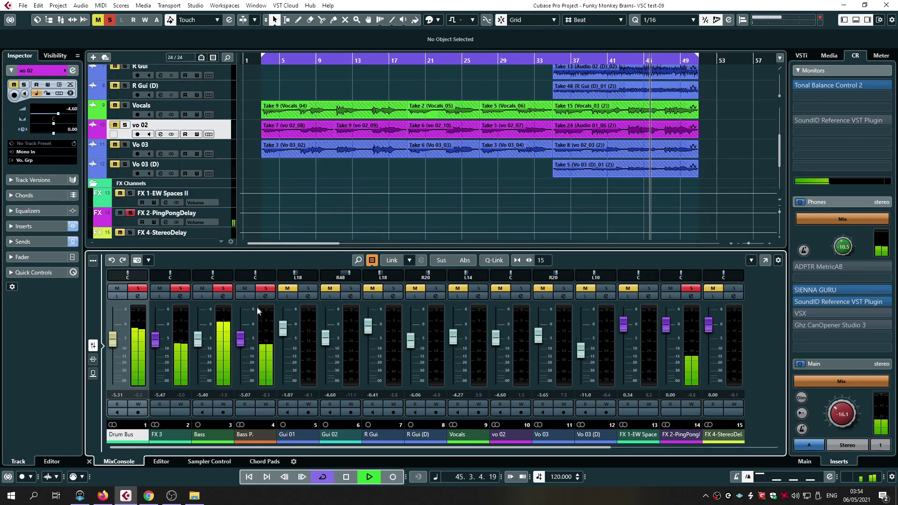
left_click(223, 297)
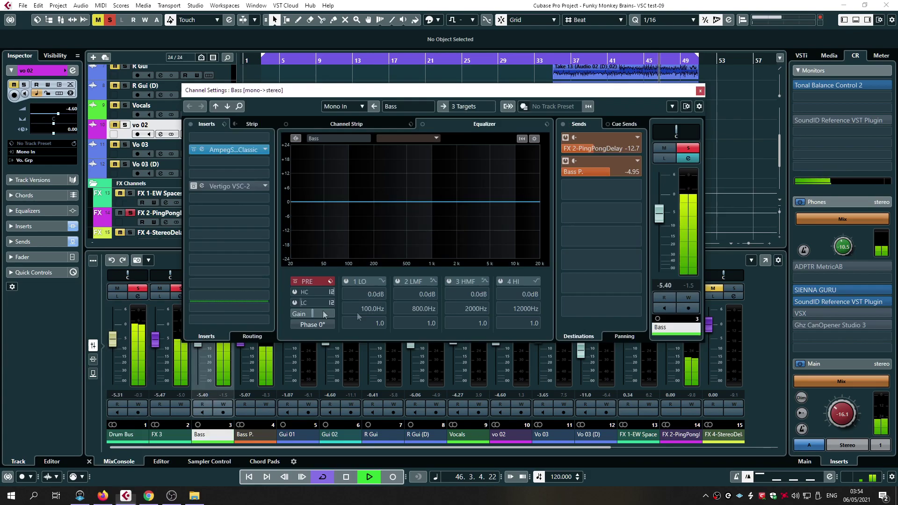
left_click(248, 210)
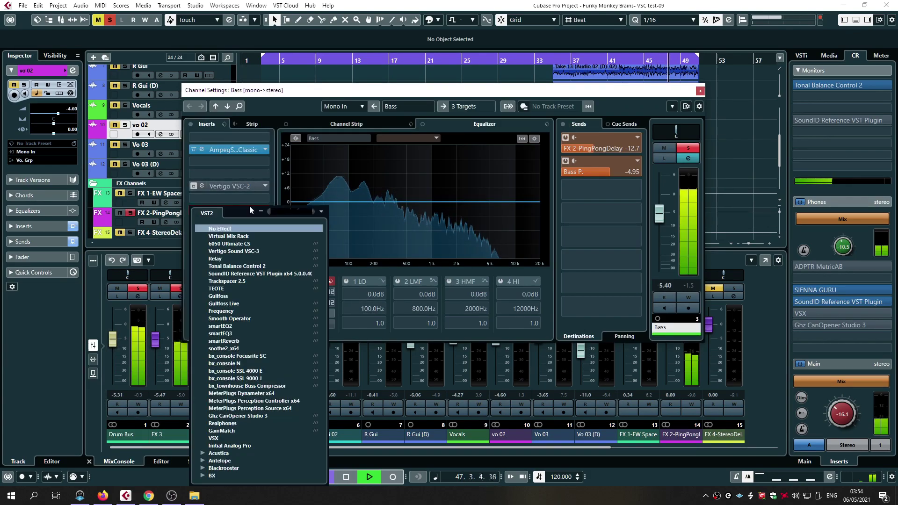
key("Escape")
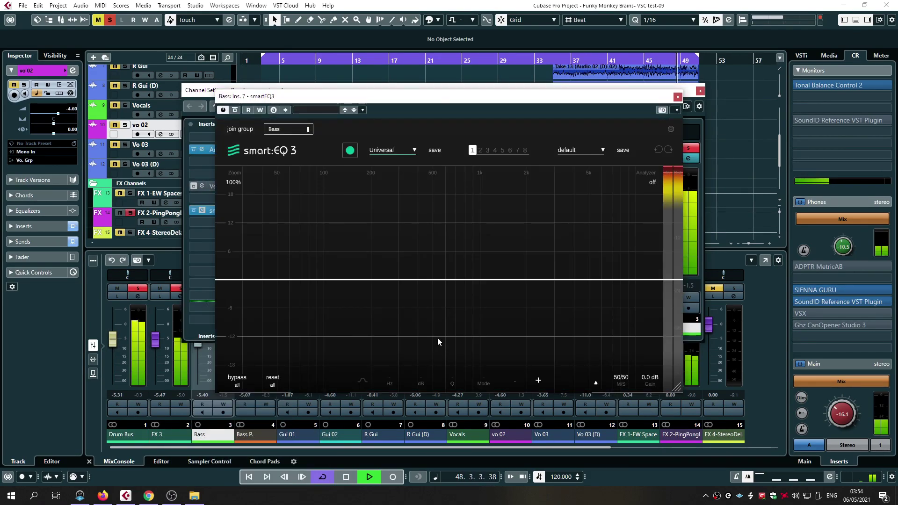
- Choose the factory Bass profile in the Bass channel's smartEQ3 and have it learn the playing signal
left_click(410, 150)
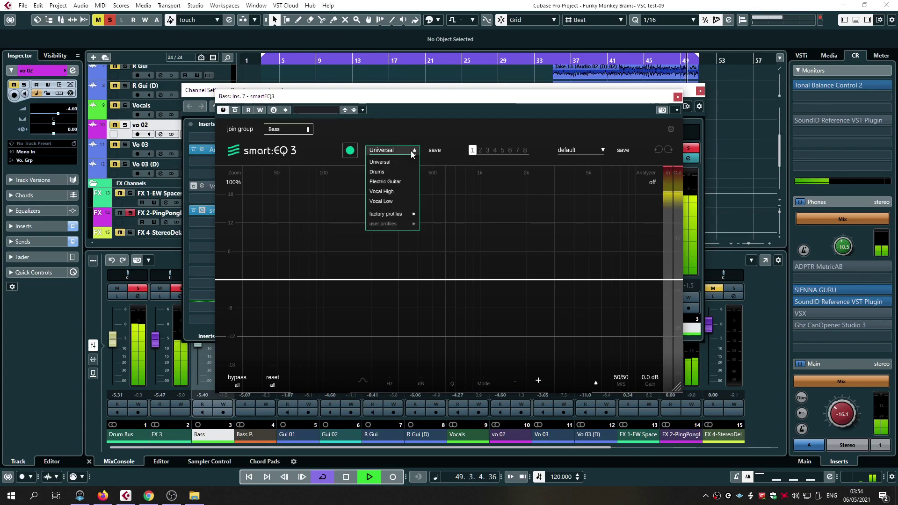
mouse_move(387, 218)
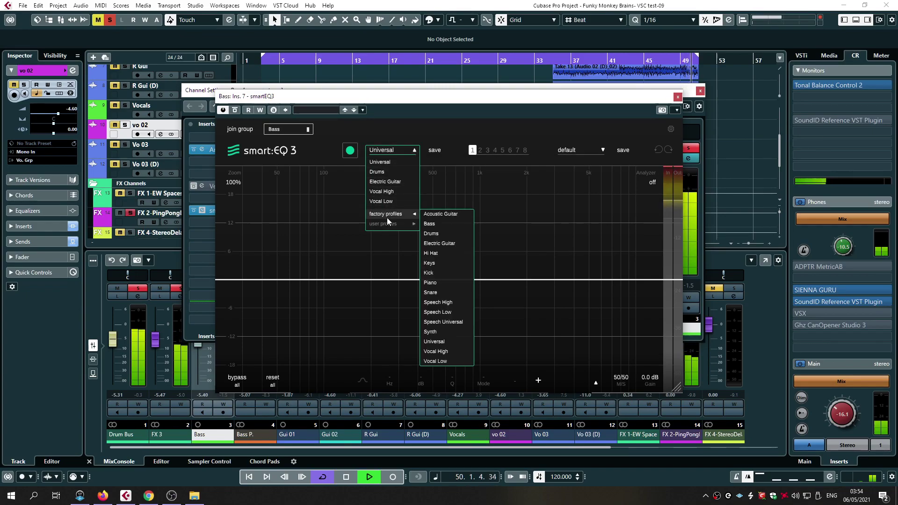
left_click(429, 224)
left_click(348, 157)
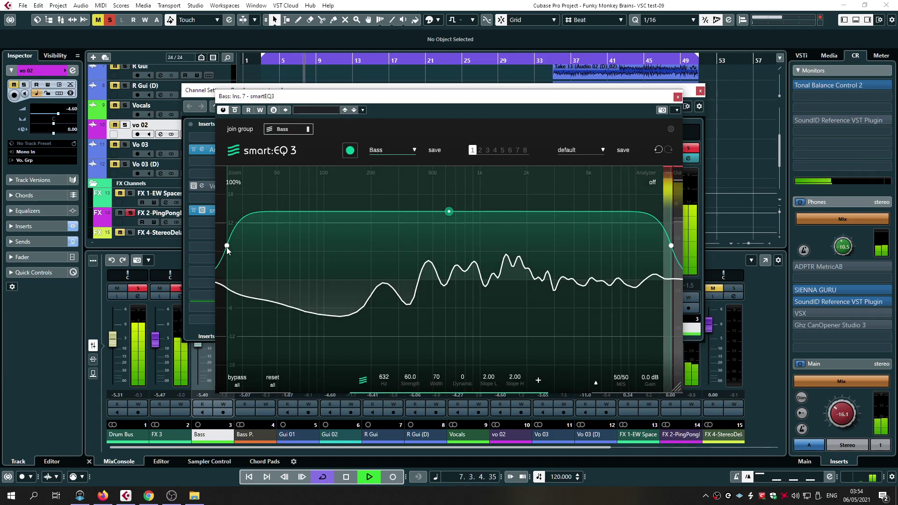
- Set the Bass smart filter to 833 Hz, strength 31.5, width 57 and dynamic 64, compare it against bypass, and close its windows
left_click_drag(227, 247, 289, 247)
left_click_drag(484, 214, 469, 252)
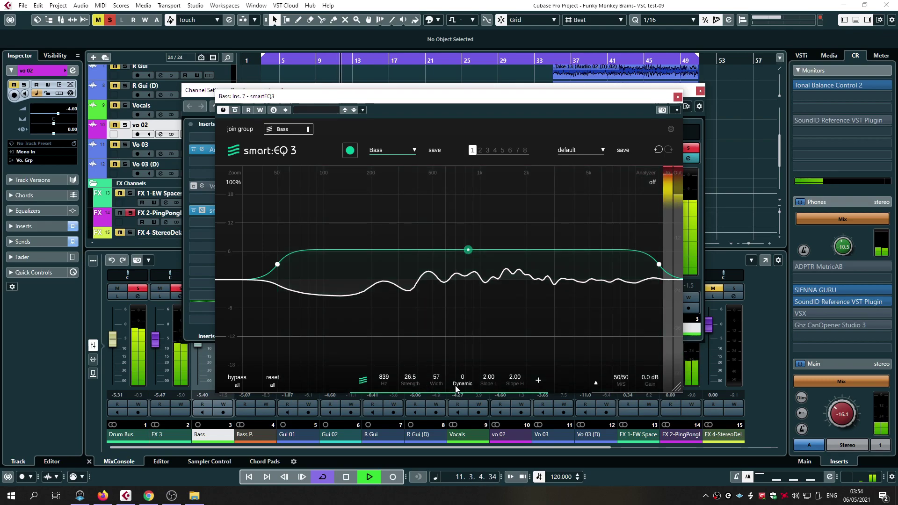
left_click_drag(459, 385, 450, 307)
left_click_drag(466, 255, 466, 248)
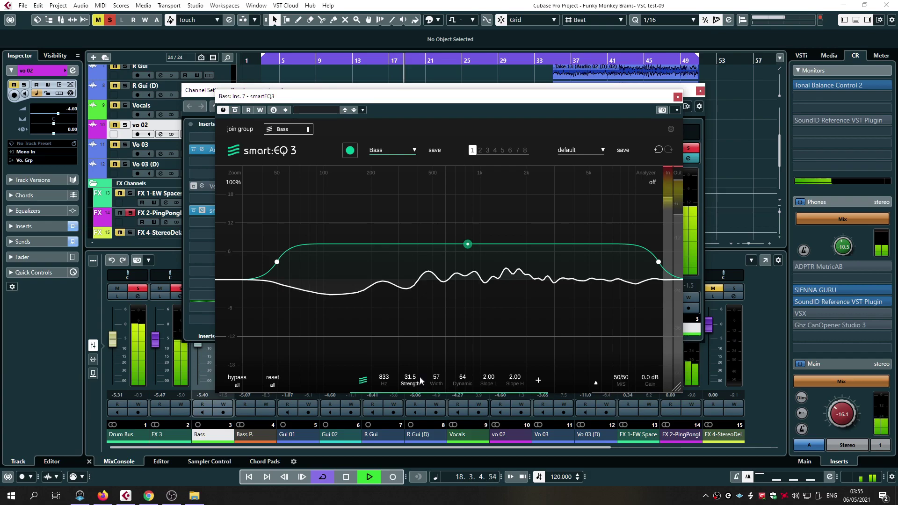
left_click(237, 380)
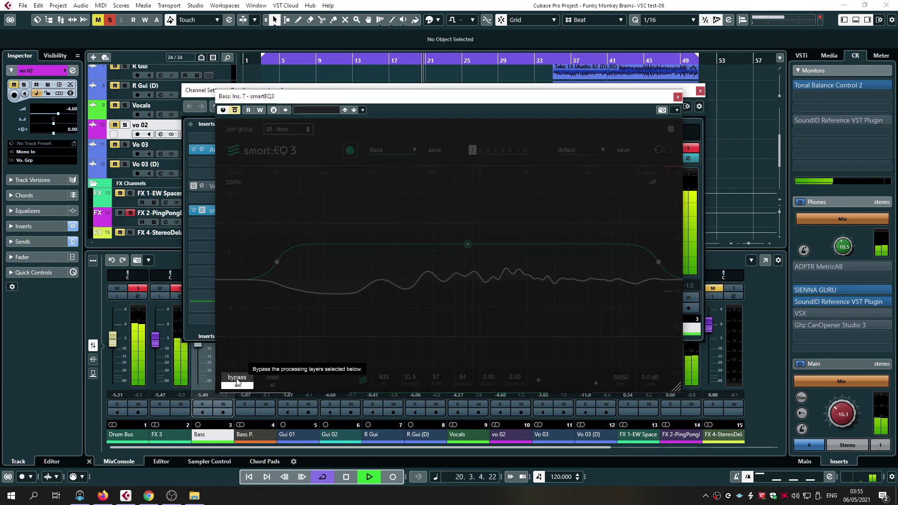
left_click(236, 381)
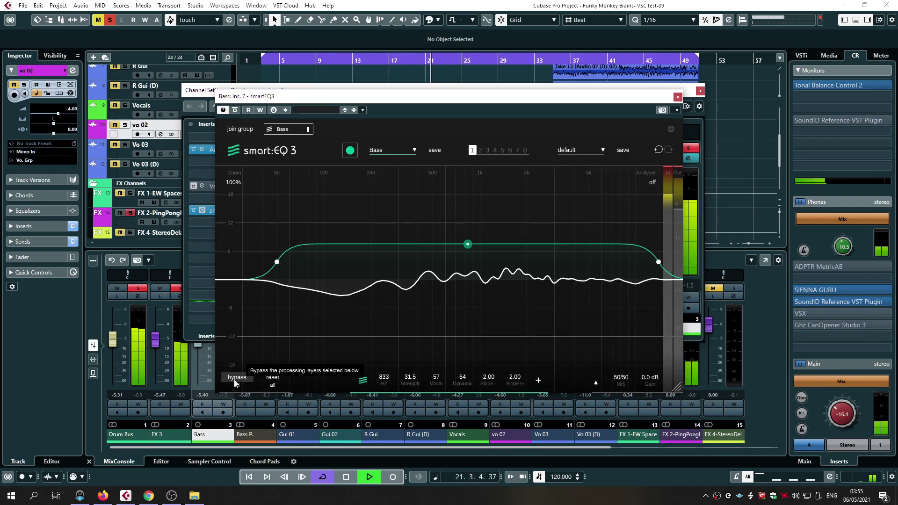
left_click(677, 97)
left_click(700, 92)
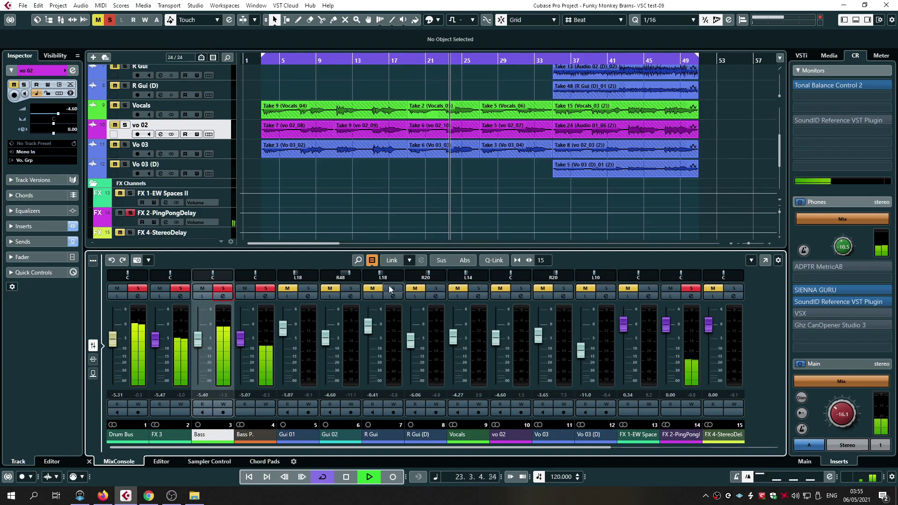
- Add the Gui 01 channel to the solo and insert smartEQ3 in its fourth insert slot
left_click(309, 288)
left_click(308, 296)
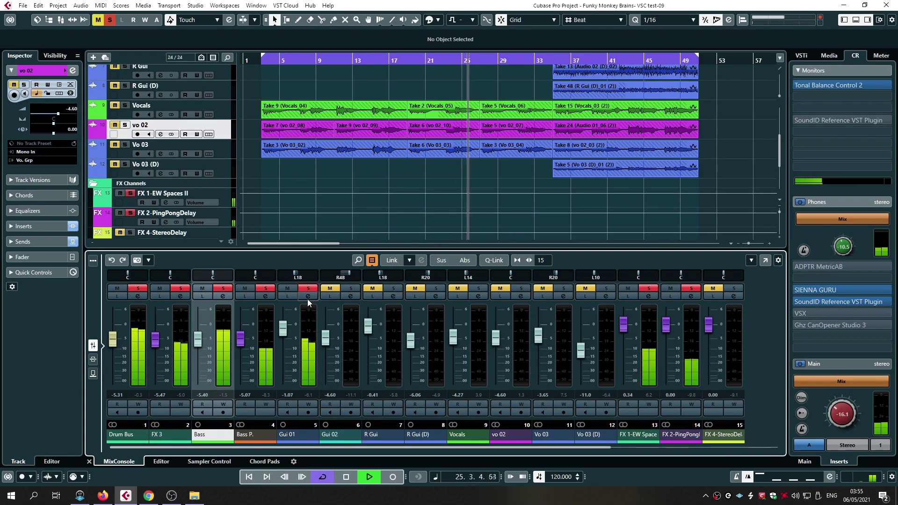
left_click(251, 174)
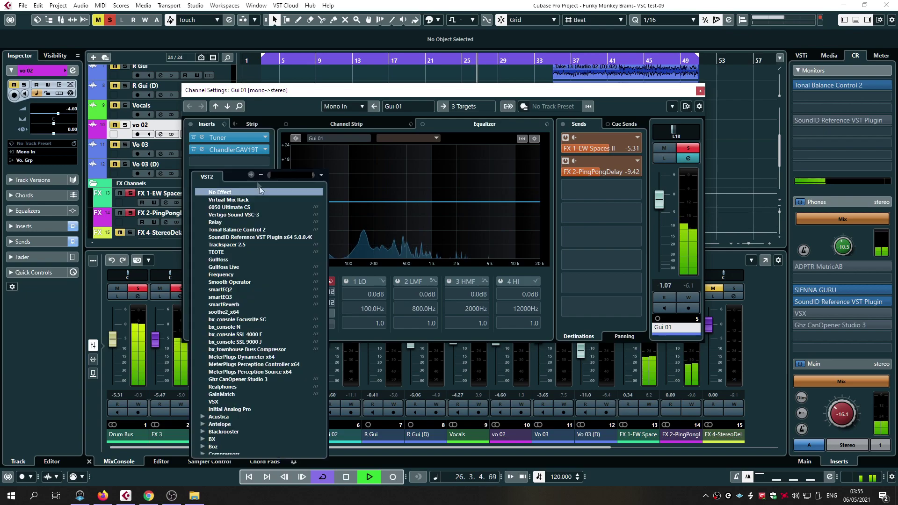
left_click(336, 304)
- Choose the Electric Guitar profile in Gui 01's smartEQ3 and have it learn the playing signal
left_click(389, 154)
left_click(386, 191)
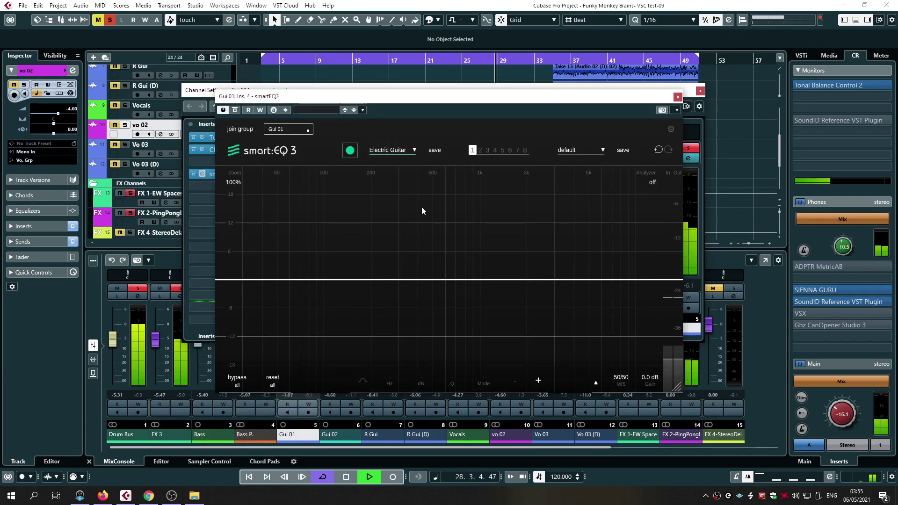
left_click(350, 152)
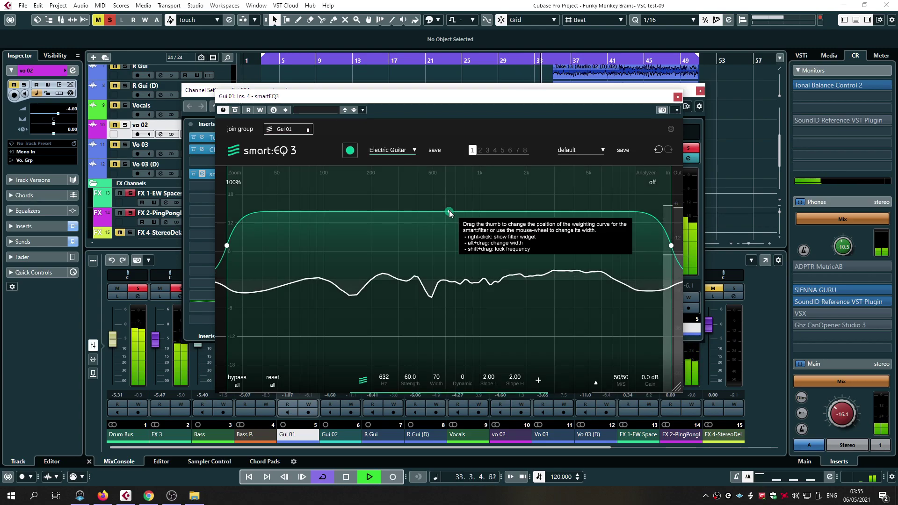
- Set the Gui 01 smart filter to 641 Hz and strength 43, and restart playback with the loop ending at bar 35
mouse_move(448, 214)
left_mouse_down()
mouse_move(458, 227)
mouse_move(450, 230)
left_mouse_up()
left_click(262, 62)
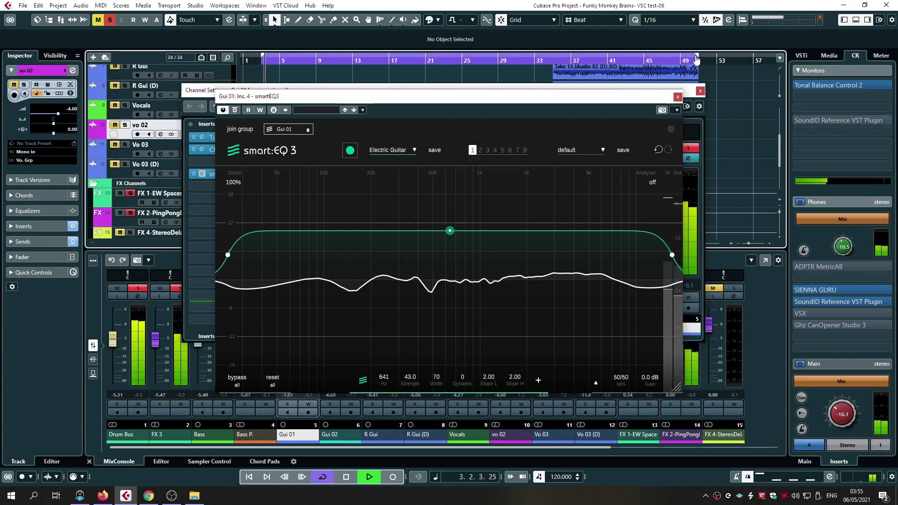
left_click_drag(687, 60, 580, 70)
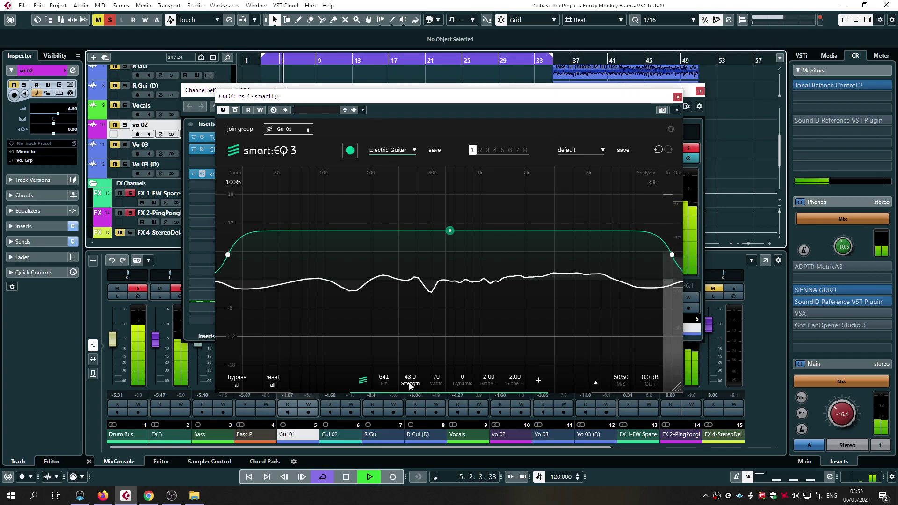
- Set the Gui 01 smart filter's dynamic adaption to 55 and close the plug-in and channel settings
left_click_drag(458, 384, 450, 318)
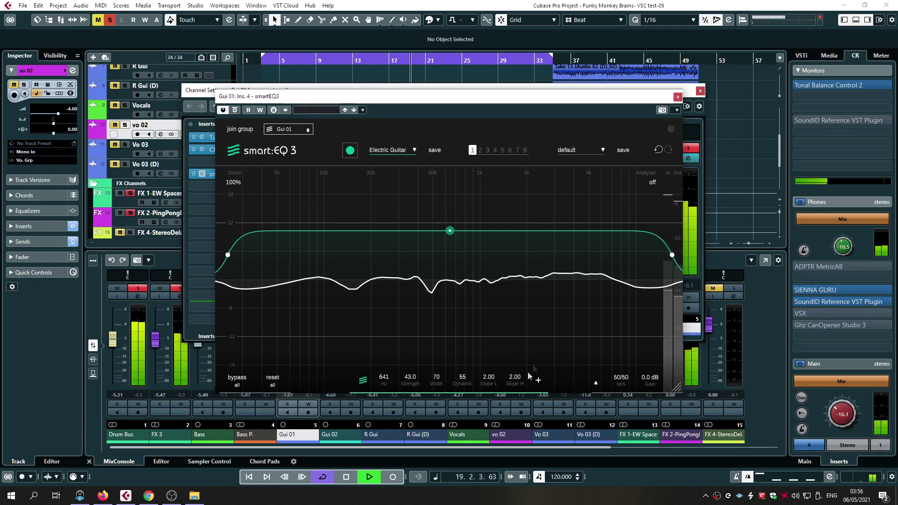
left_click(677, 97)
left_click(699, 91)
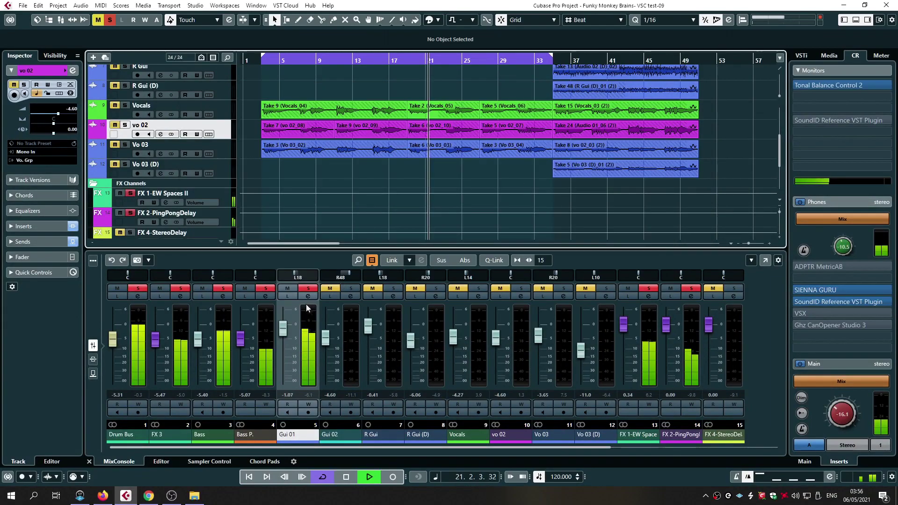
- Add the Gui 02 channel to the solo and insert smartEQ3 in its fifth insert slot
left_click(351, 288)
left_click(351, 296)
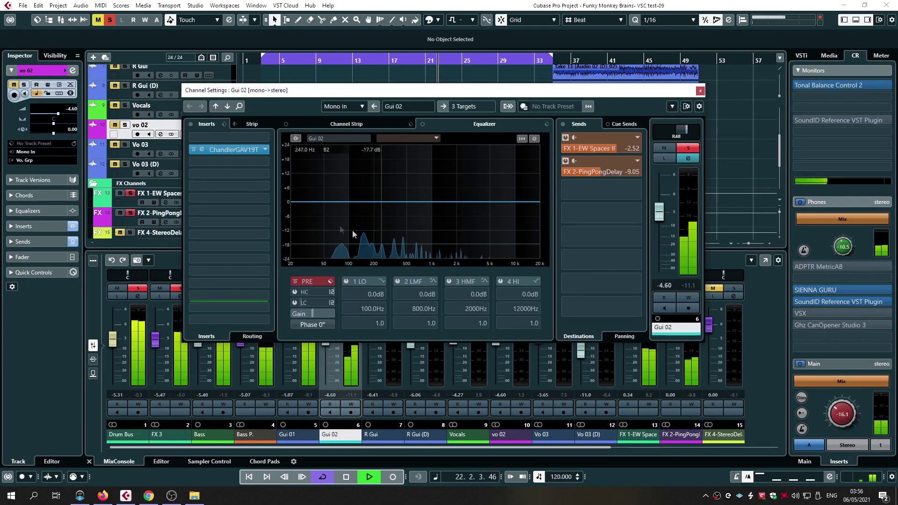
left_click(248, 187)
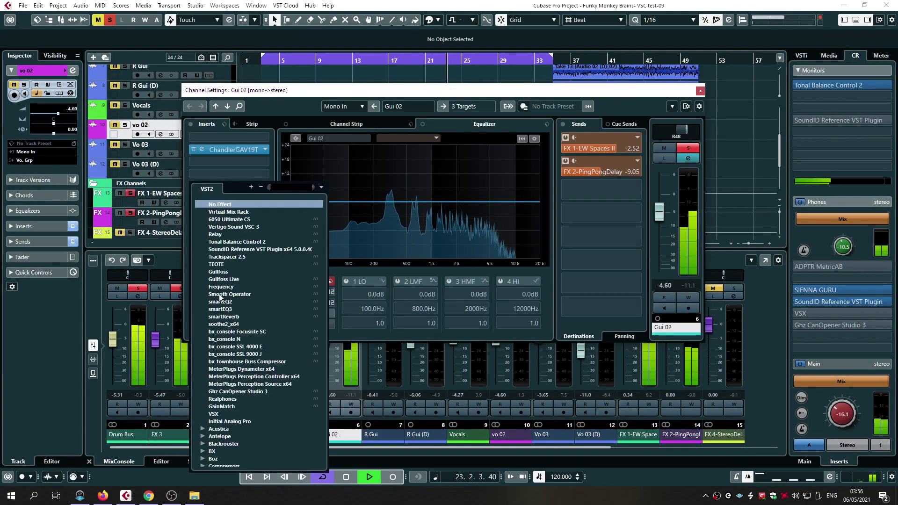
left_click(219, 309)
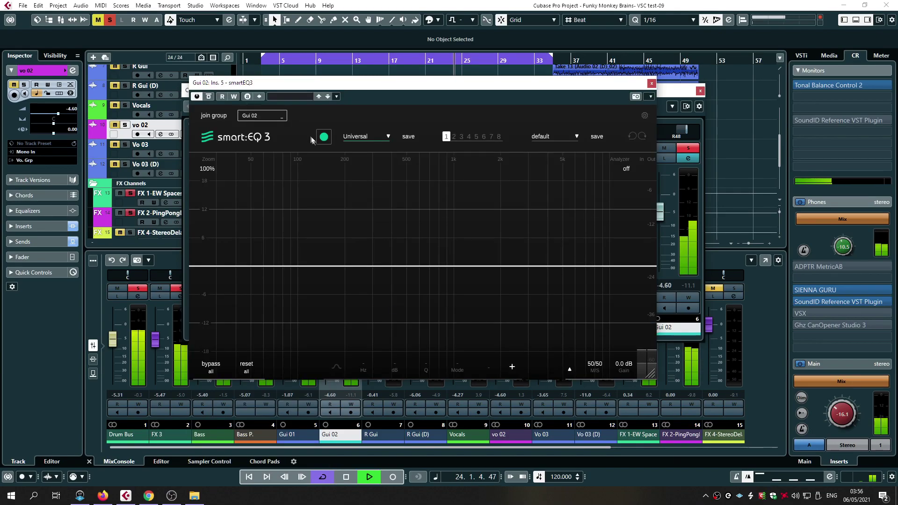
- Choose the Electric Guitar profile in Gui 02's smartEQ3 and have it learn the playing signal
mouse_move(258, 85)
left_mouse_down()
mouse_move(353, 247)
mouse_move(342, 128)
mouse_move(264, 91)
left_mouse_up()
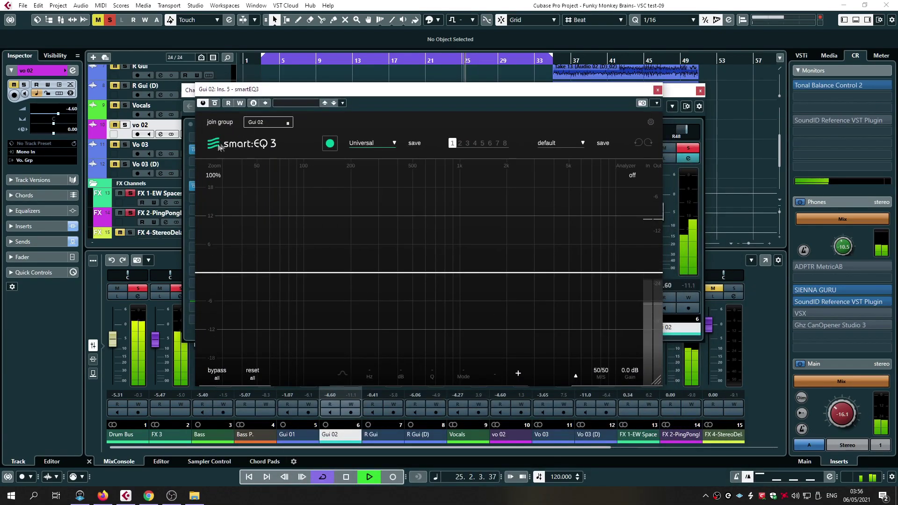
left_click(374, 142)
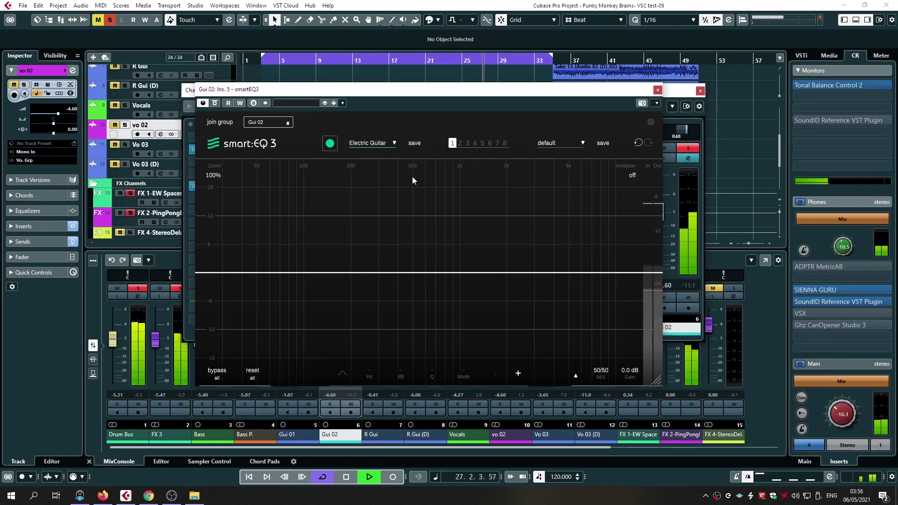
left_click(332, 149)
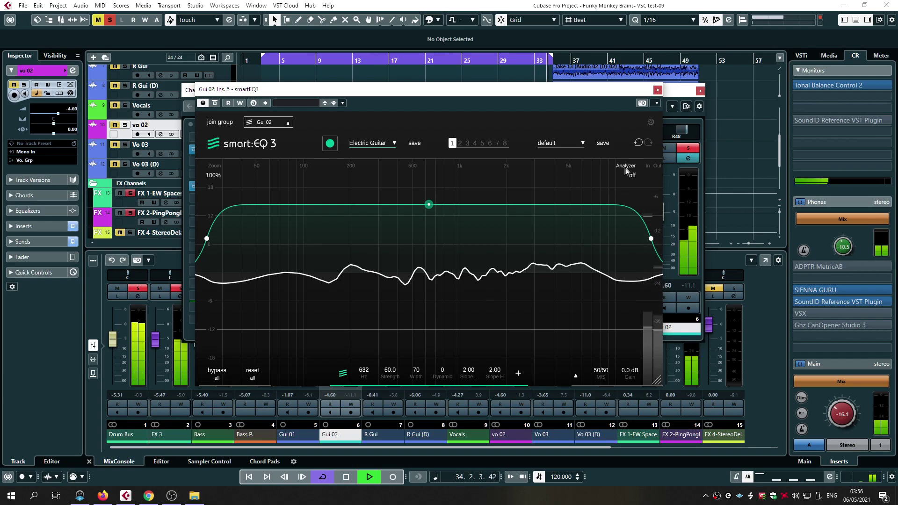
- Compare Gui 02's smart filter against bypass, set it to dynamic 52, 619 Hz and strength 56.5, and close its windows
left_click(216, 372)
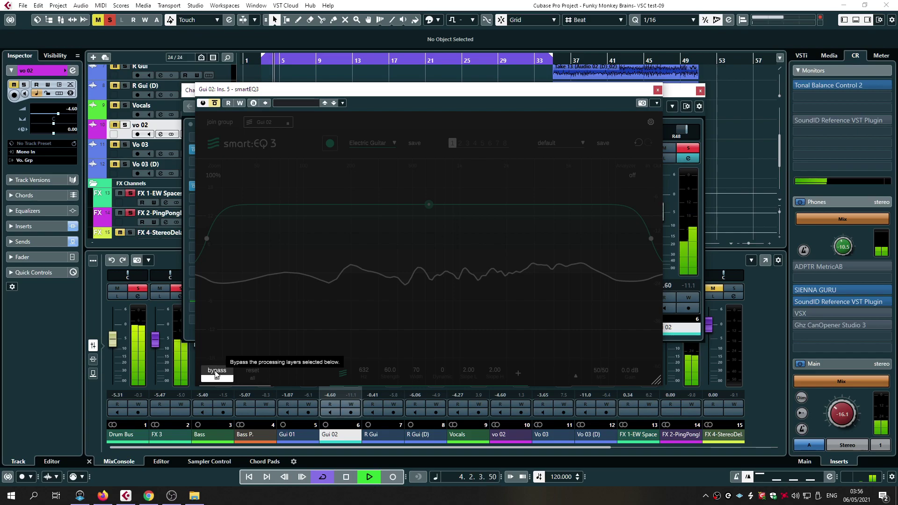
left_click(216, 372)
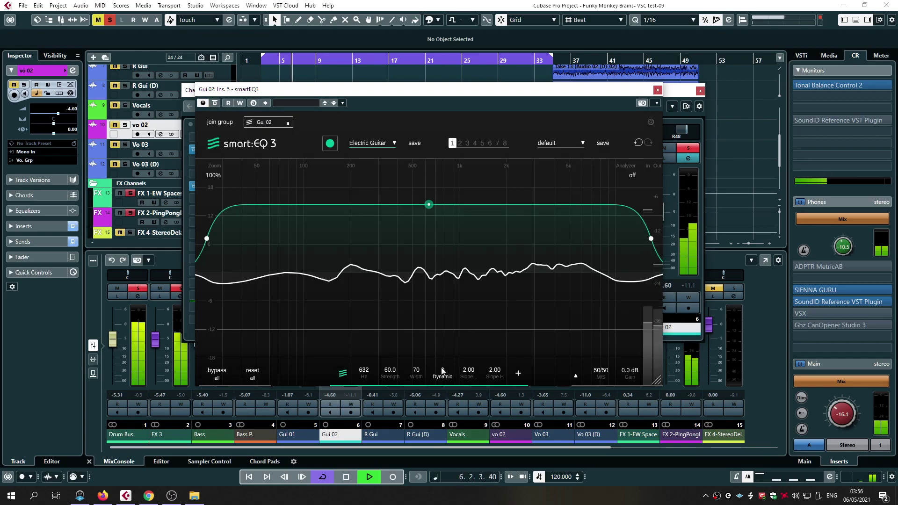
left_click_drag(436, 320, 434, 313)
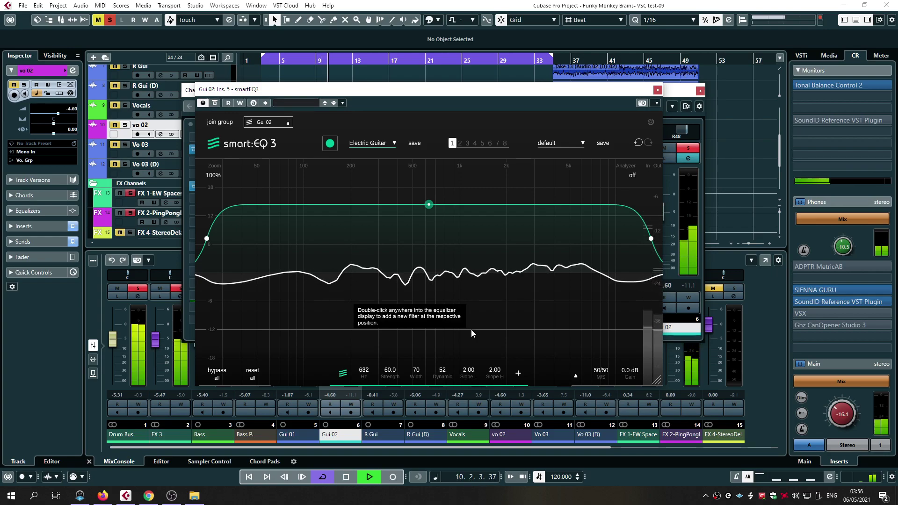
mouse_move(426, 209)
left_mouse_down()
mouse_move(426, 198)
mouse_move(426, 212)
left_mouse_up()
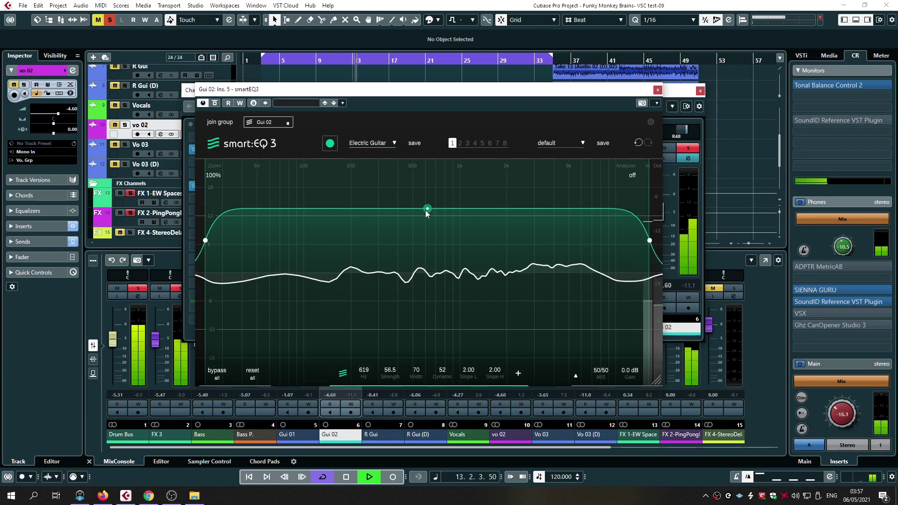
left_click(657, 90)
left_click(700, 90)
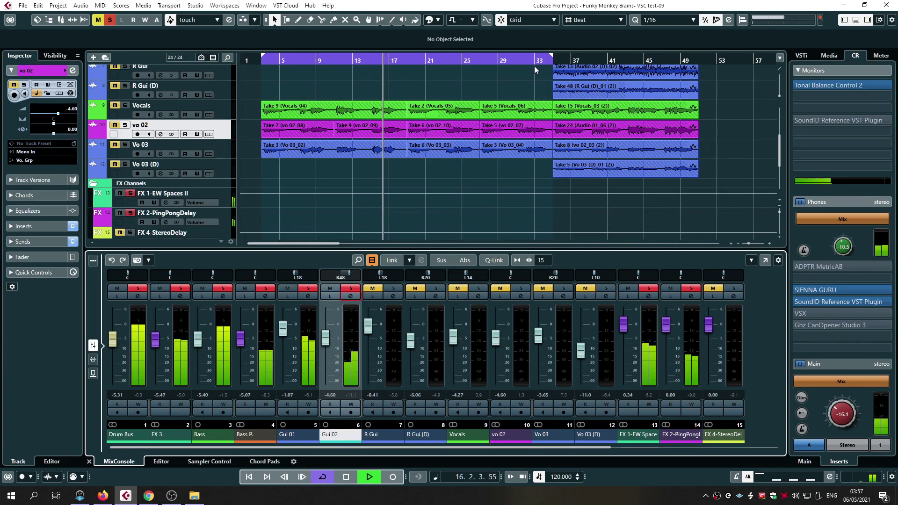
- Move the playback loop to bars 35 to 51, play from its start, and add R Gui and R Gui (D) to the solo
left_click_drag(556, 52, 697, 55)
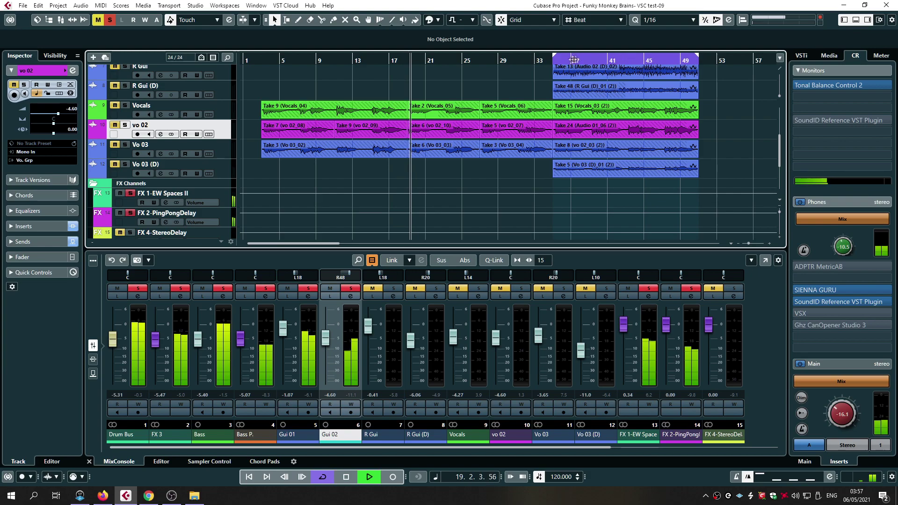
key("KP_1")
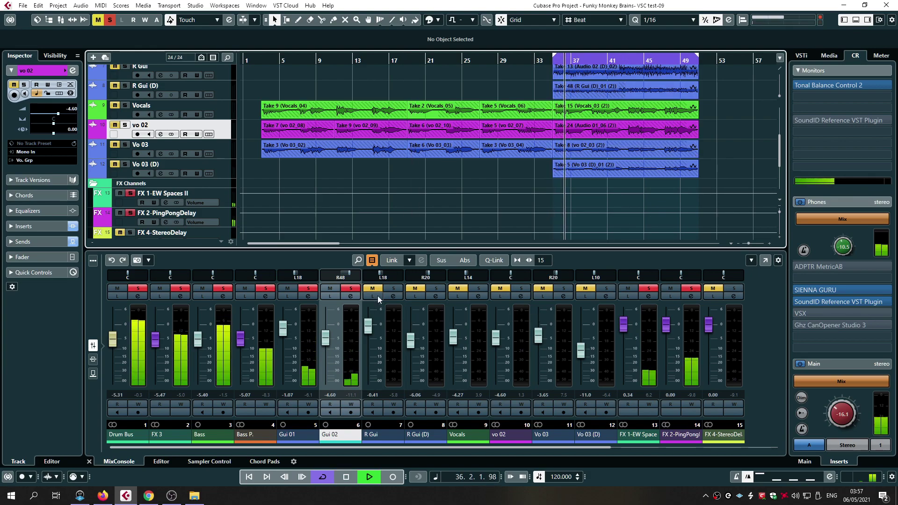
left_click(393, 288)
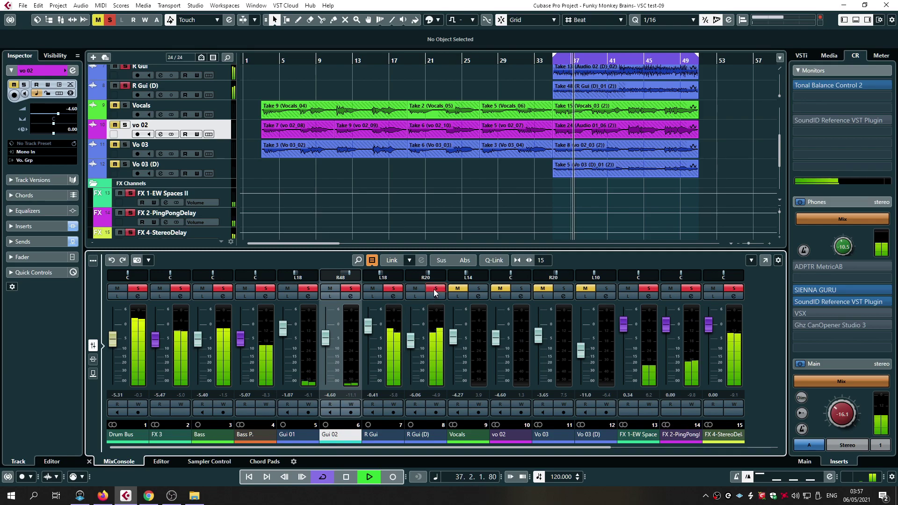
- Insert smartEQ3 in the R Gui channel's fifth insert slot and have it learn the signal with the Electric Guitar profile
left_click(394, 296)
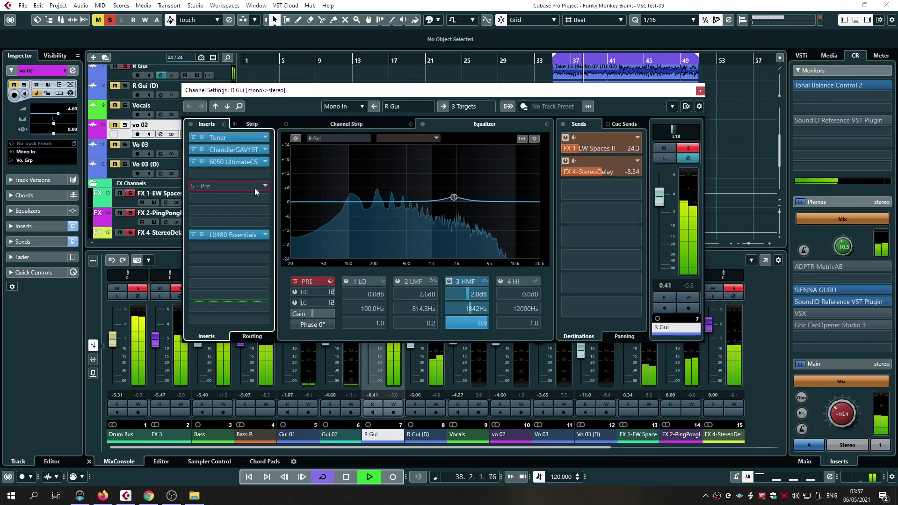
left_click(229, 174)
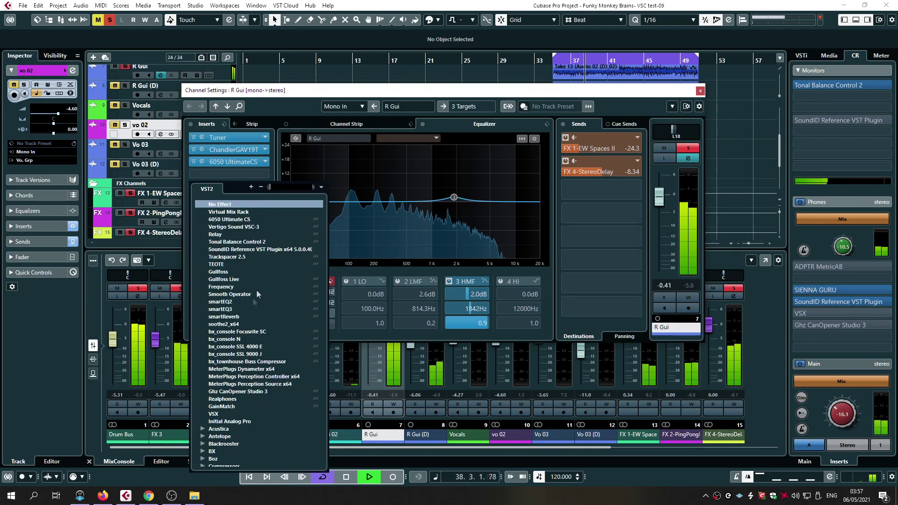
left_click(220, 309)
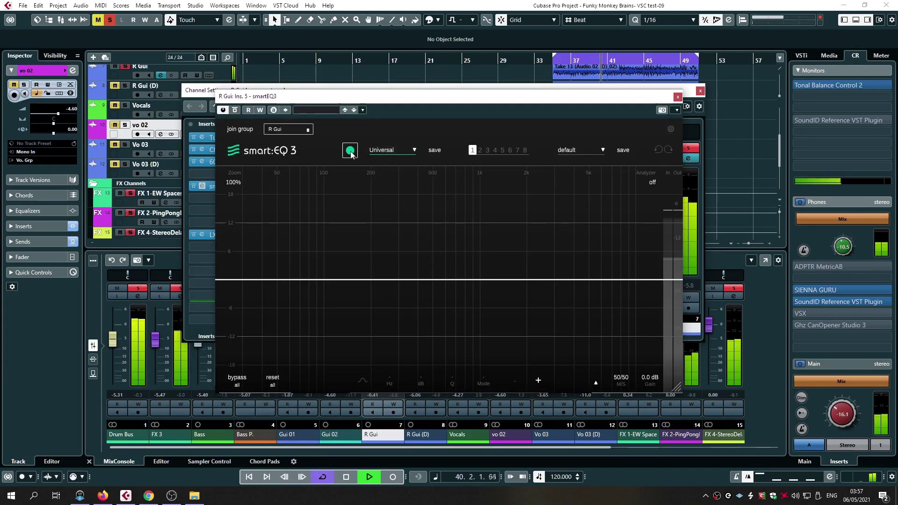
left_click(388, 150)
left_click(385, 173)
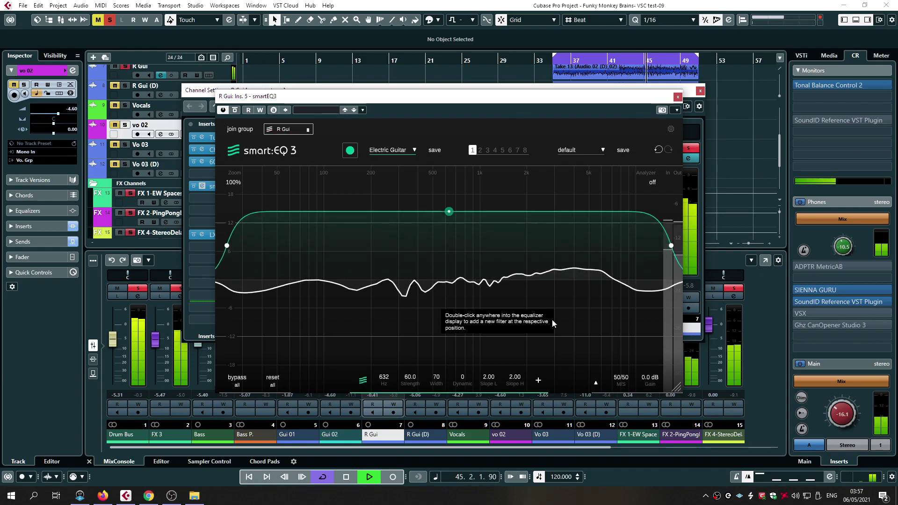
- Raise the R Gui smart filter's lower limit to a width of 54, then set dynamic 45, 893 Hz and strength 52.5
left_click_drag(228, 245, 302, 253)
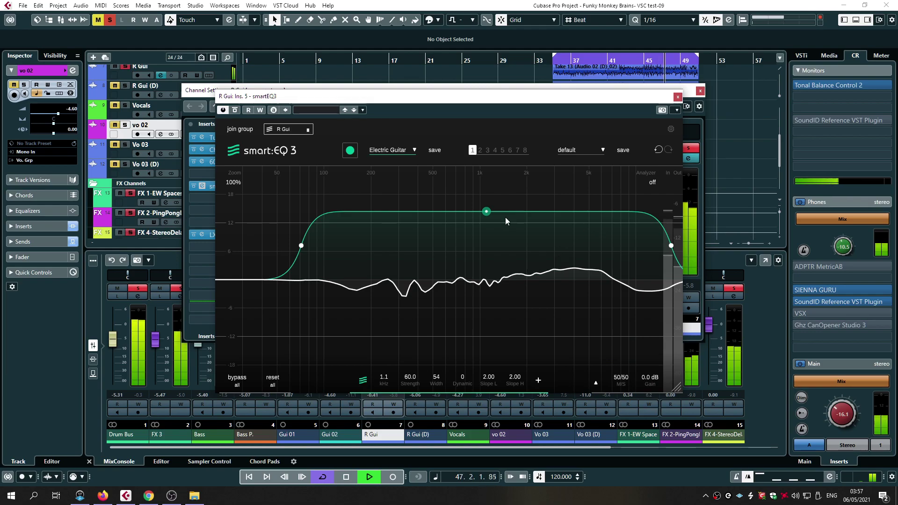
left_click_drag(461, 383, 451, 327)
left_click_drag(487, 215, 473, 223)
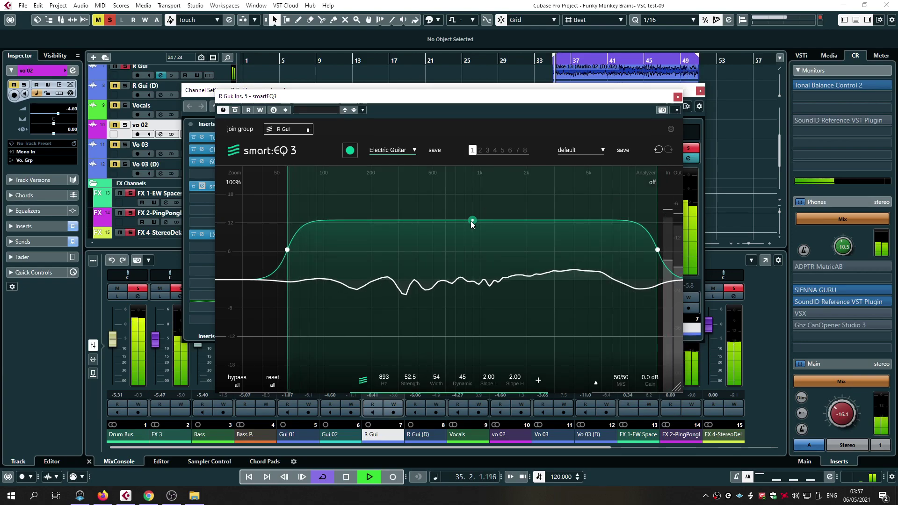
- Compare the R Gui smartEQ3 against bypass, and close the plug-in and channel settings
left_click(237, 379)
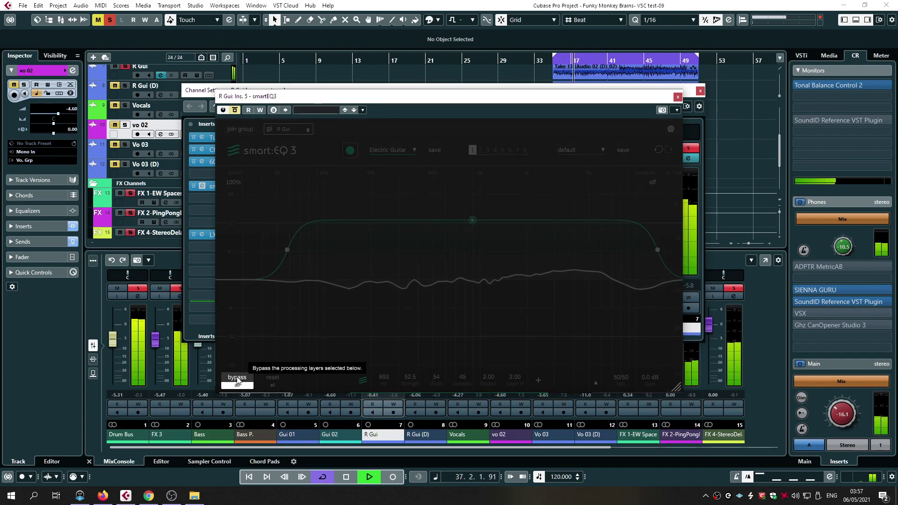
left_click(237, 379)
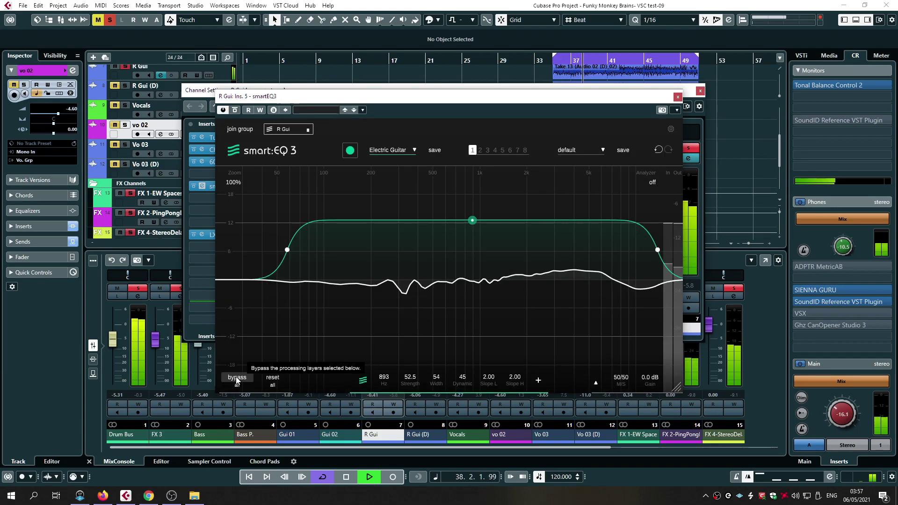
left_click(677, 98)
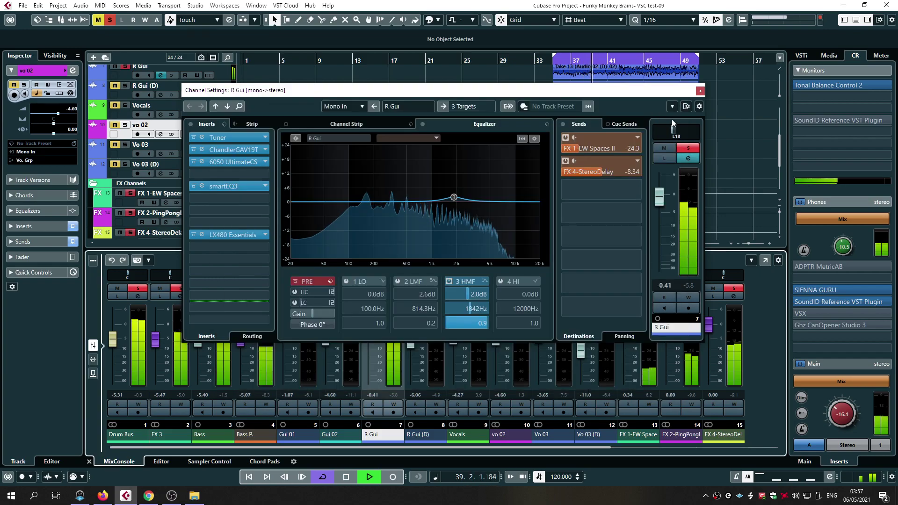
left_click(700, 92)
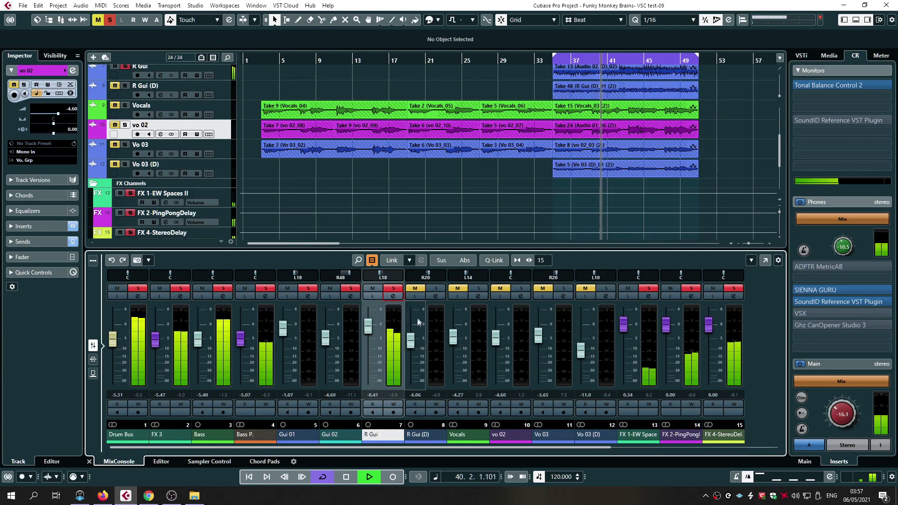
- Insert smartEQ3 in the fifth insert slot of the R Gui (D) channel
left_click(434, 300)
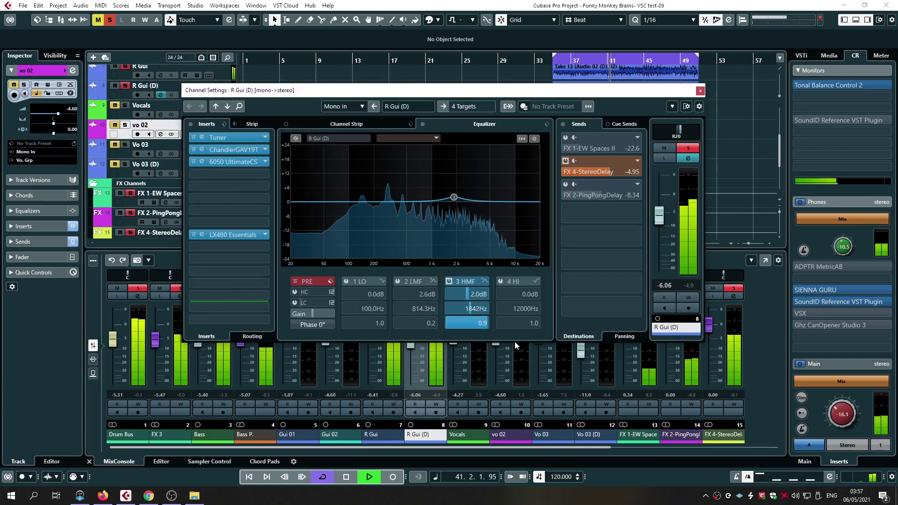
left_click(263, 186)
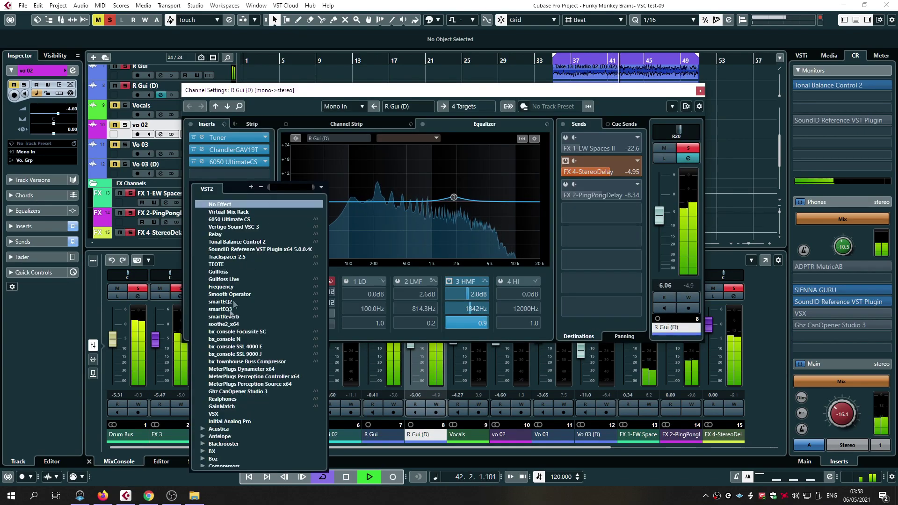
left_click(220, 309)
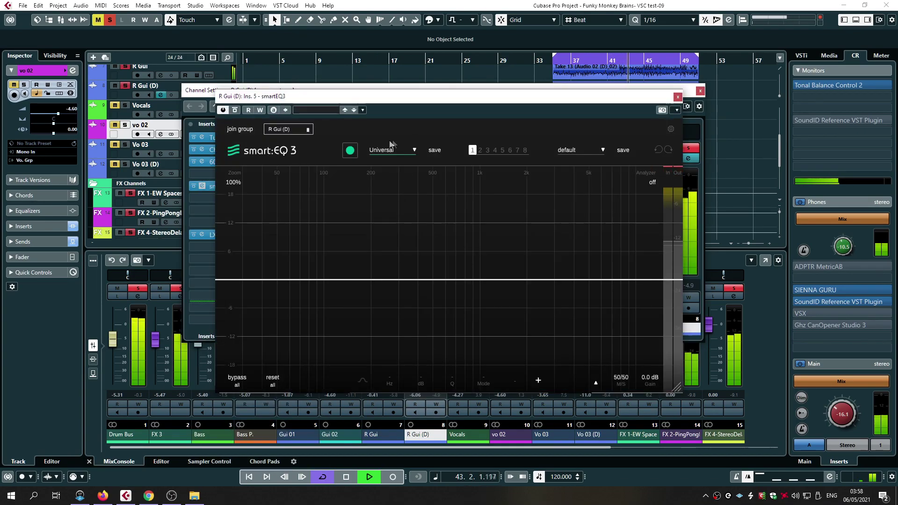
- Have the R Gui (D) channel's smartEQ3 learn the signal with the Electric Guitar profile
left_click(384, 150)
left_click(385, 171)
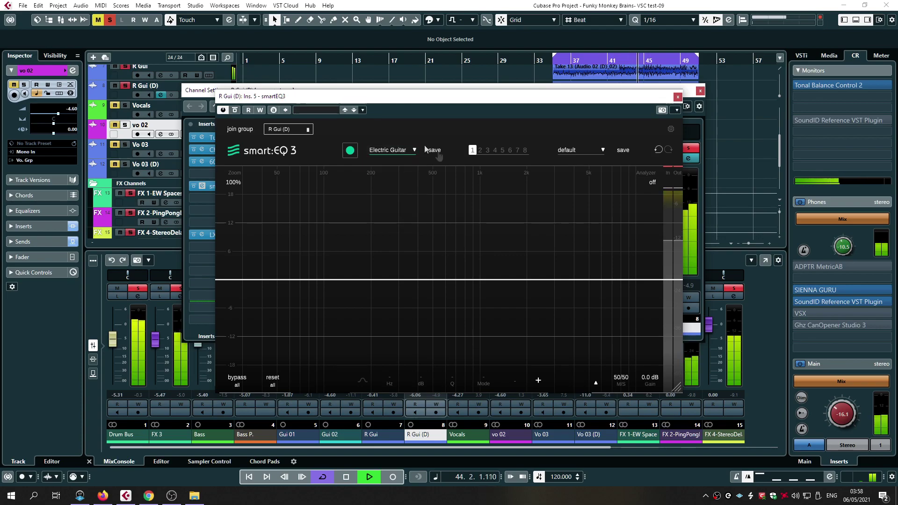
left_click(349, 151)
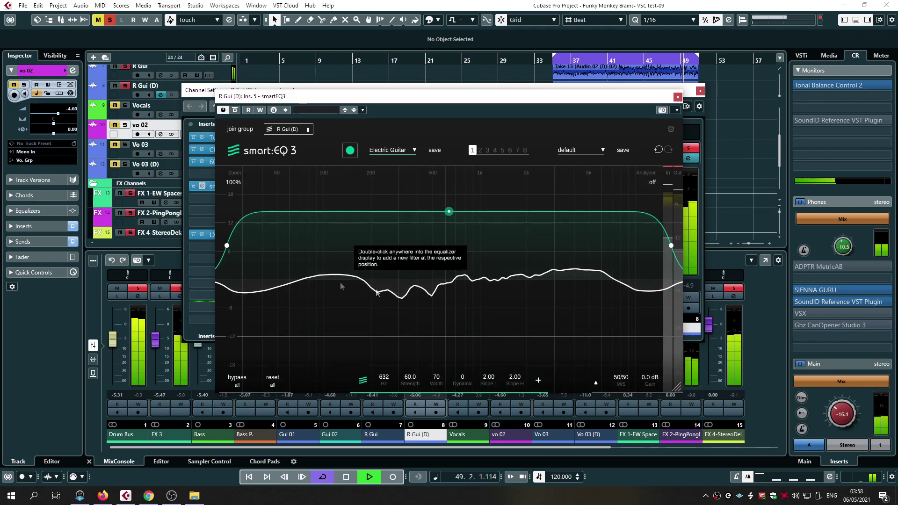
- Raise the smart filter's lower limit to a width of 54, set 937 Hz, strength 45 and dynamic 52, and compare against bypass
left_click_drag(226, 252, 303, 257)
left_click_drag(478, 222, 467, 240)
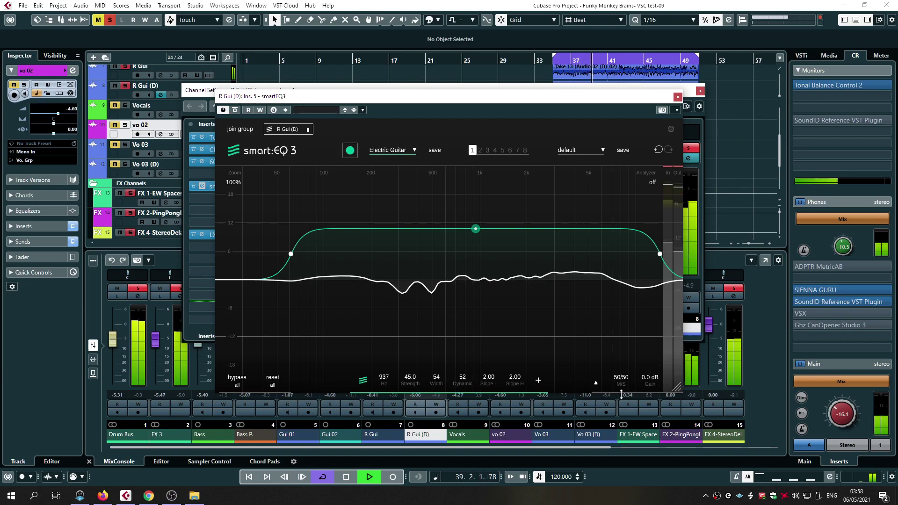
left_click(233, 381)
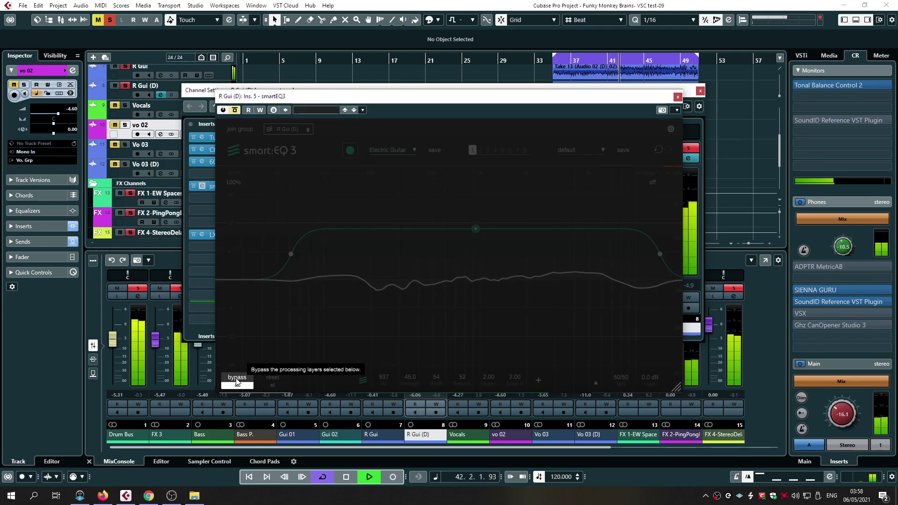
left_click(236, 381)
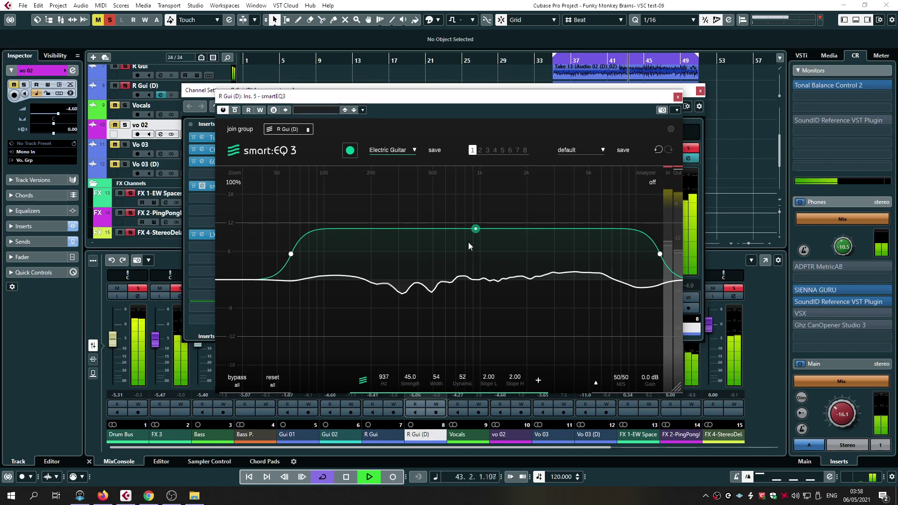
- Increase the R Gui (D) smart filter's strength to 48.5, and close the plug-in and channel settings
scroll(481, 247, "up", 2)
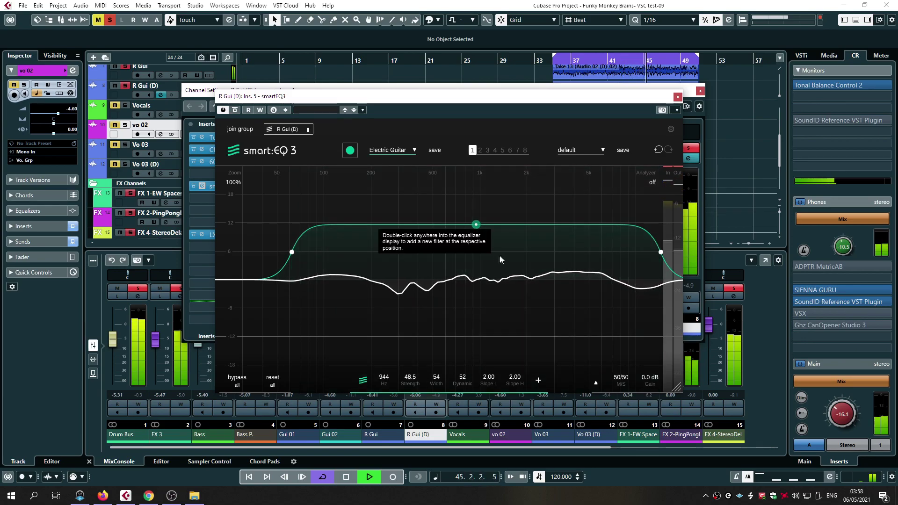
left_click(678, 97)
left_click(699, 90)
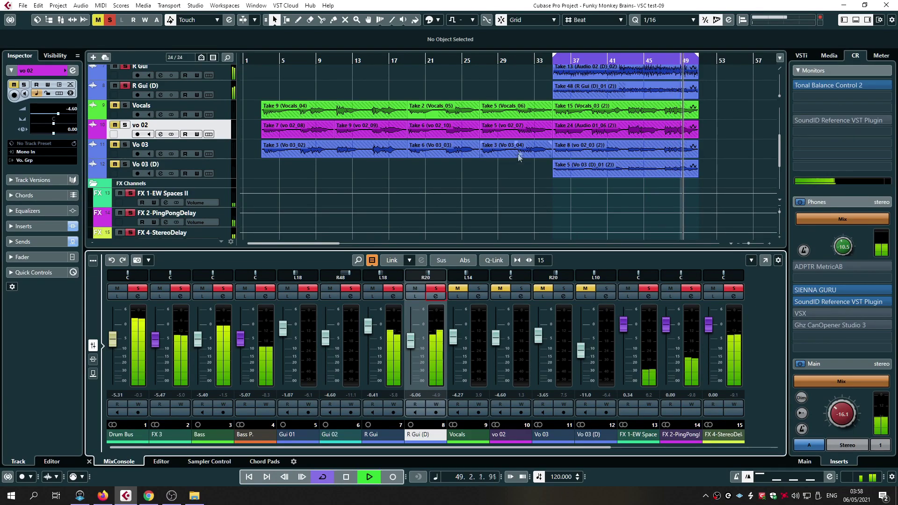
- Stop playback and move the cycle range to start at bar 3, extending its end to about bar 35
key("space")
left_click_drag(590, 57, 292, 60)
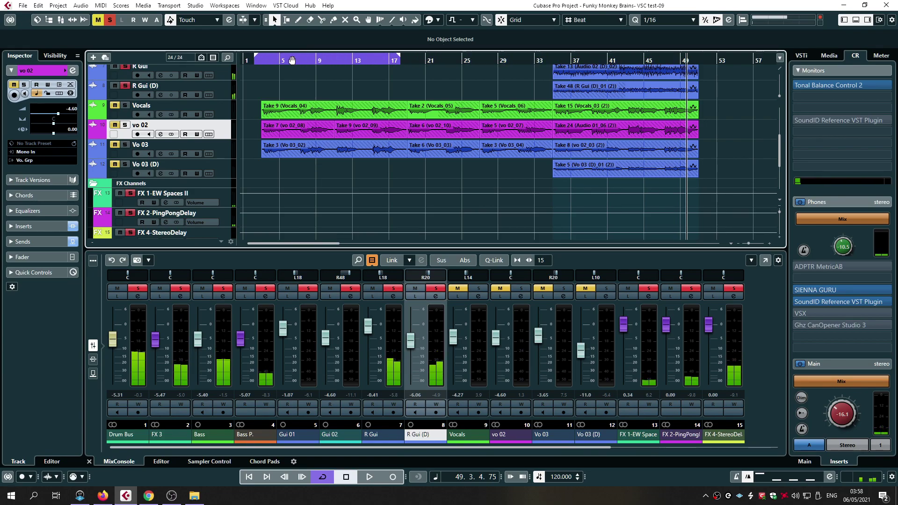
left_click(260, 57)
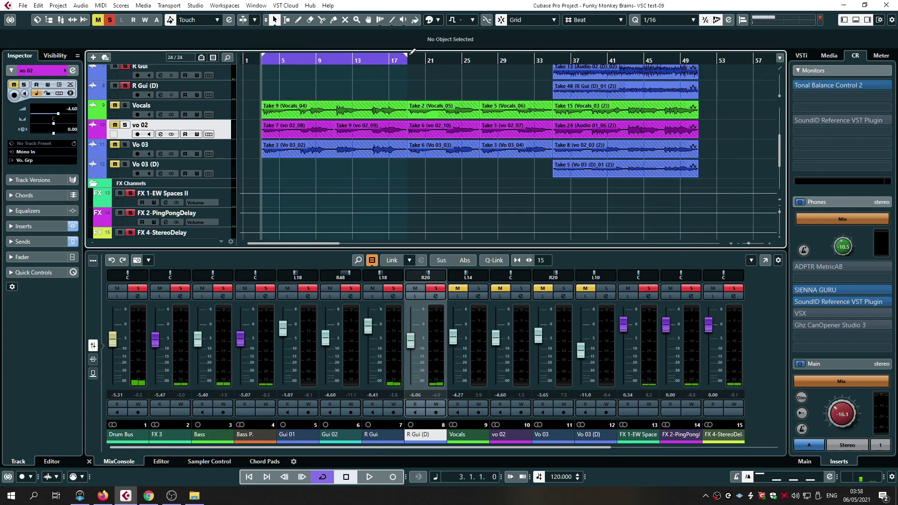
left_click_drag(410, 55, 547, 59)
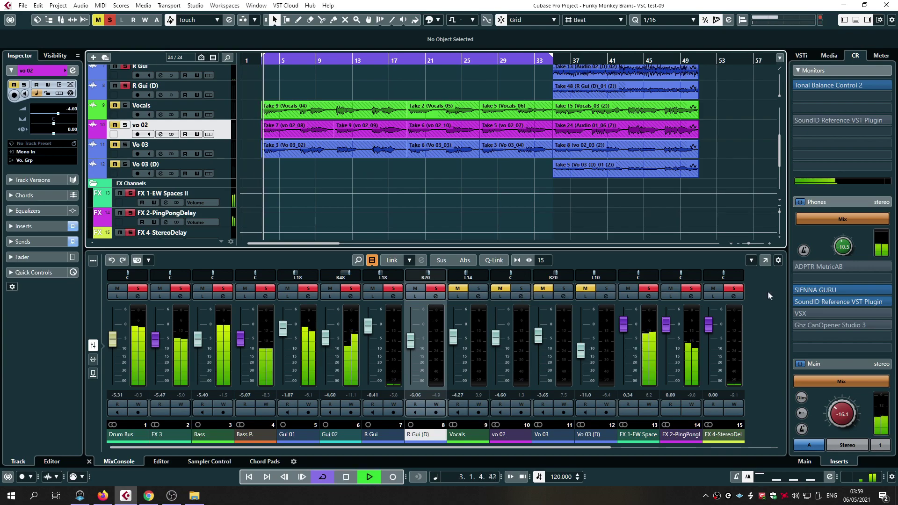
- Clear the channel solos in the mixer to bring the vocal channels back into playback
left_click_drag(471, 448, 638, 447)
left_click(731, 288)
left_click_drag(536, 448, 400, 456)
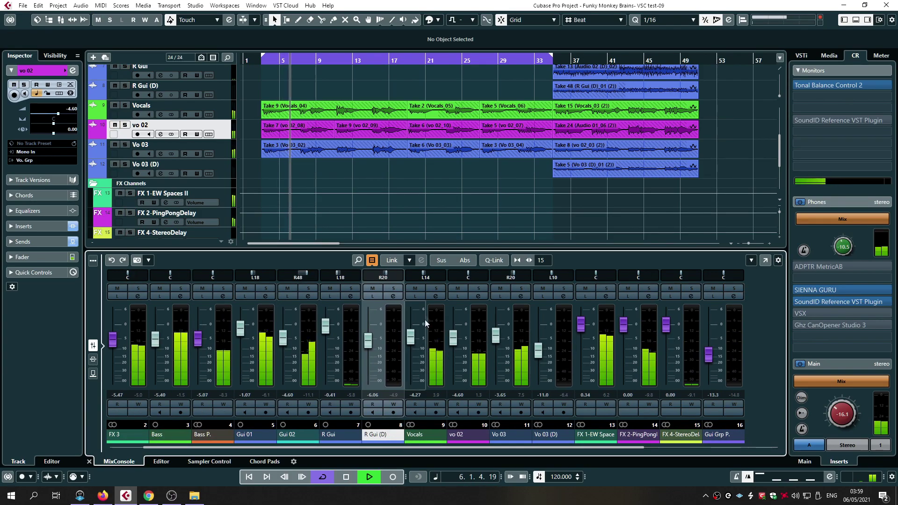
- Insert smartEQ3 in the seventh insert slot of the Vocals channel
left_click(436, 296)
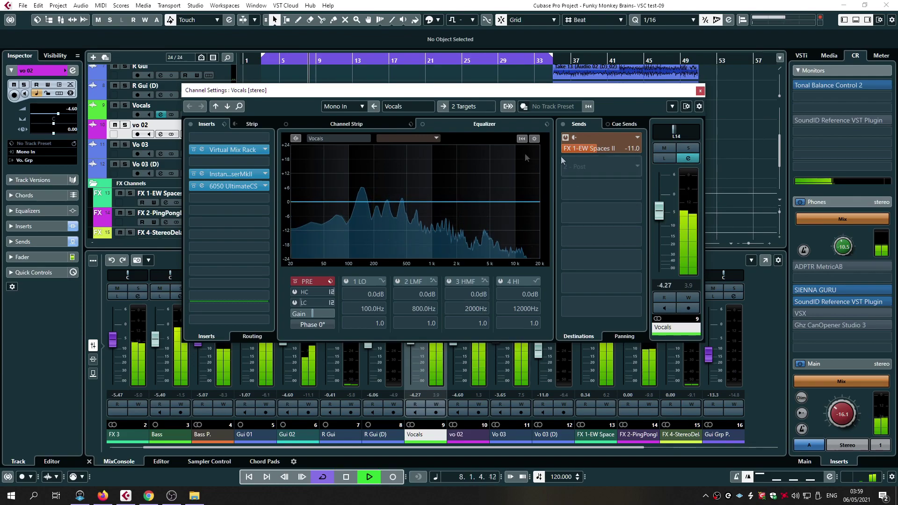
left_click(255, 211)
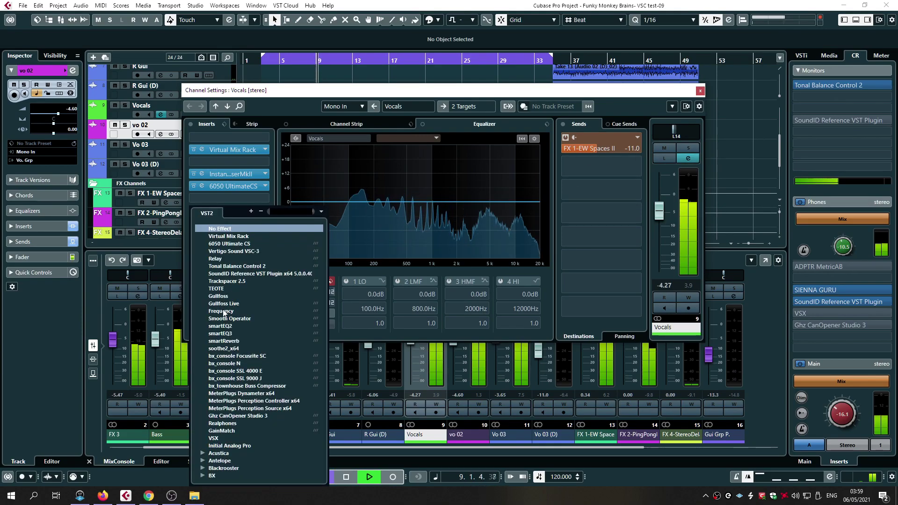
left_click(221, 333)
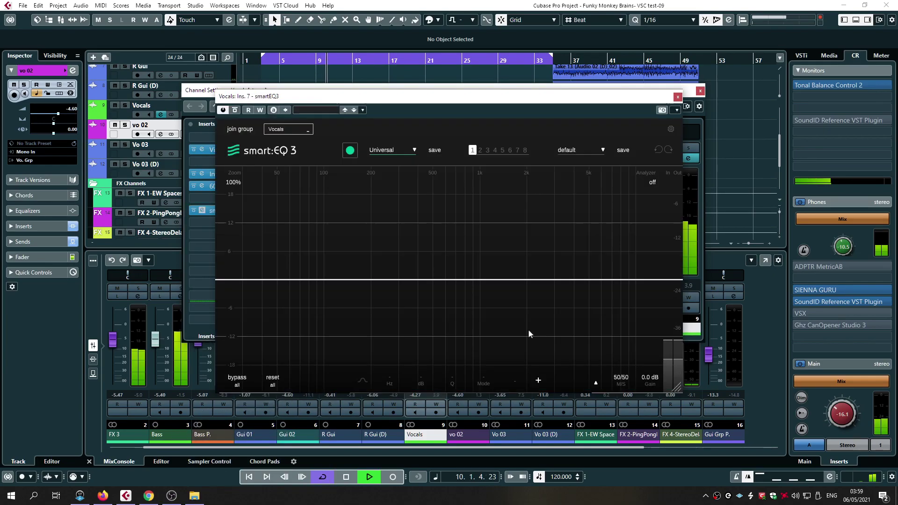
- Choose the Vocal Low factory profile and have the Vocals smartEQ3 learn the signal
left_click(391, 152)
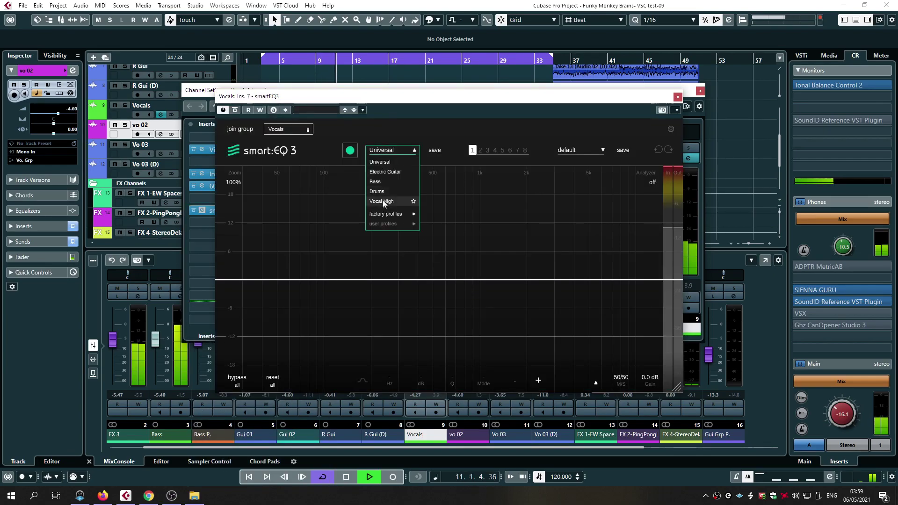
mouse_move(385, 214)
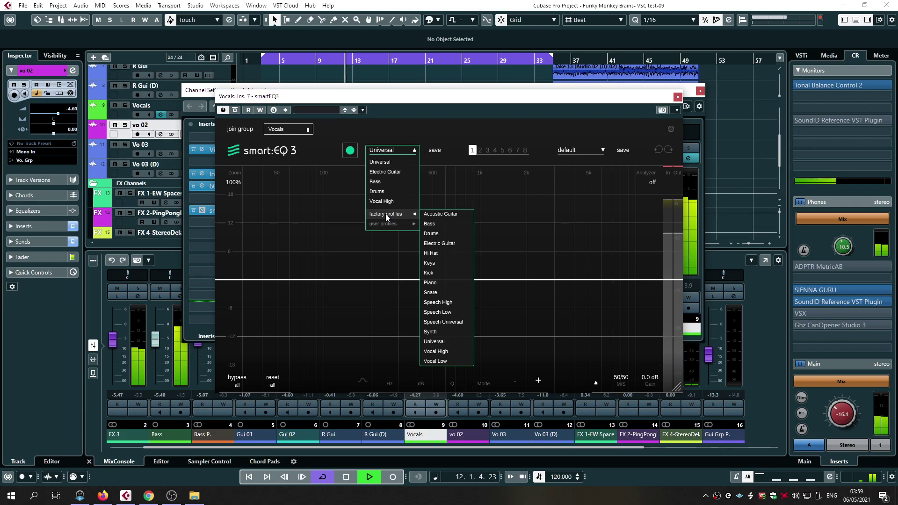
left_click(434, 361)
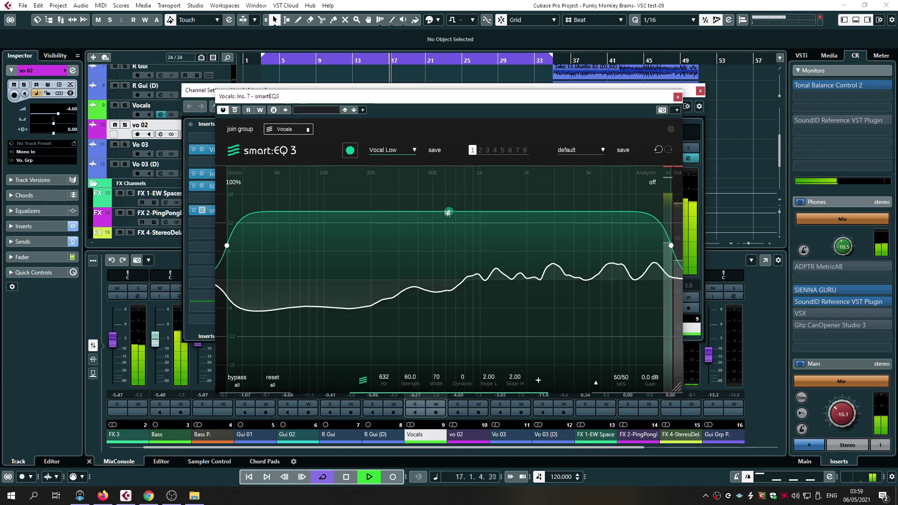
- Reduce the Vocals smart filter's strength to 39 and raise its lower limit to a width of 52 at 1.1 kHz
left_click_drag(448, 213, 444, 236)
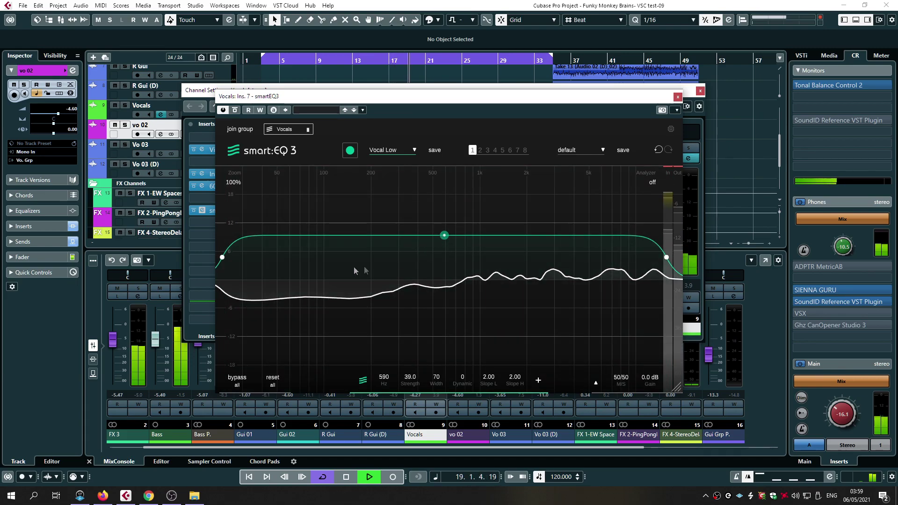
left_click_drag(227, 259, 308, 259)
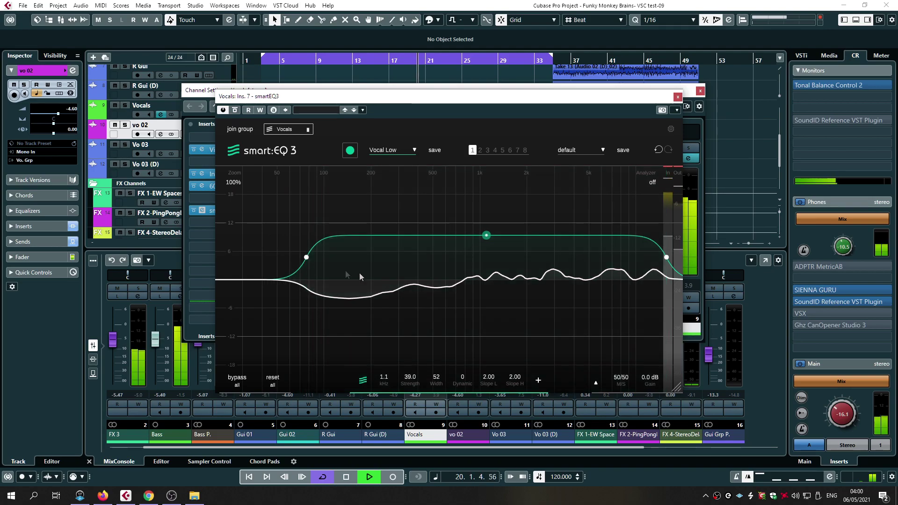
- Add a broad bell boost to the vocal at 220 Hz with 3.4 dB gain and Q 0.51
double_click(436, 286)
left_click_drag(435, 288, 395, 266)
scroll(396, 266, "down", 3)
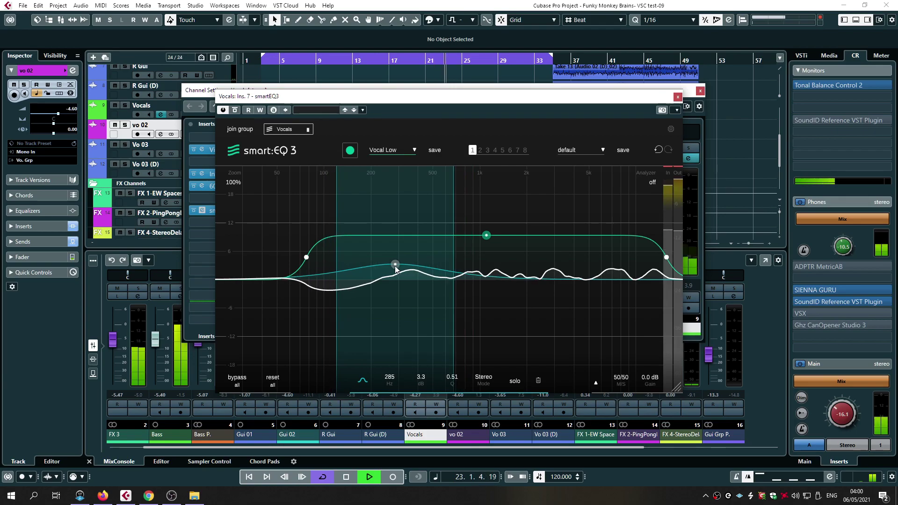
left_click_drag(396, 265, 377, 265)
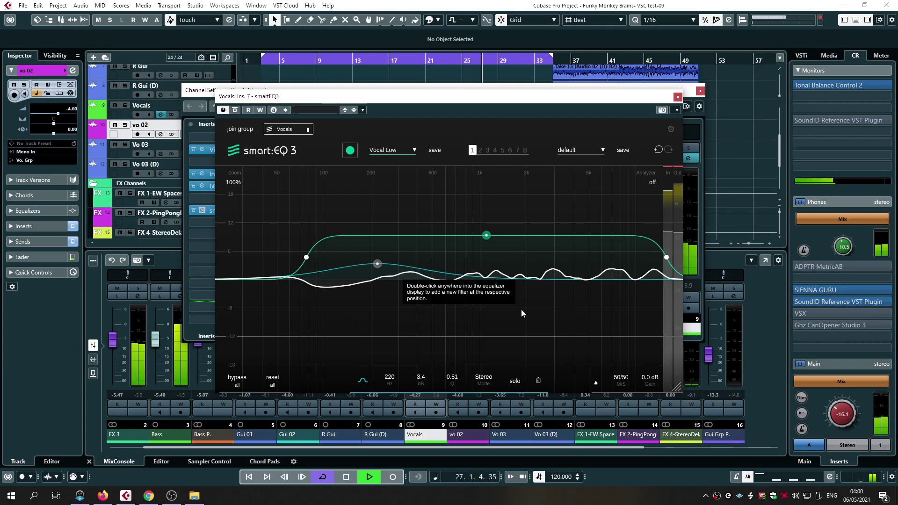
- Set the smart filter to strength 38.5 and dynamic 51, and move the low bell boost to 358 Hz at 3.5 dB
left_click(486, 236)
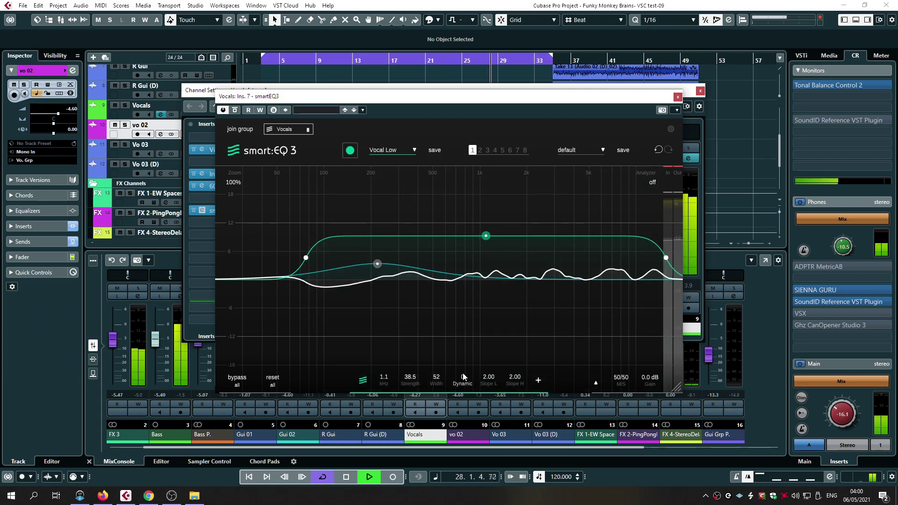
left_click_drag(463, 376, 458, 318)
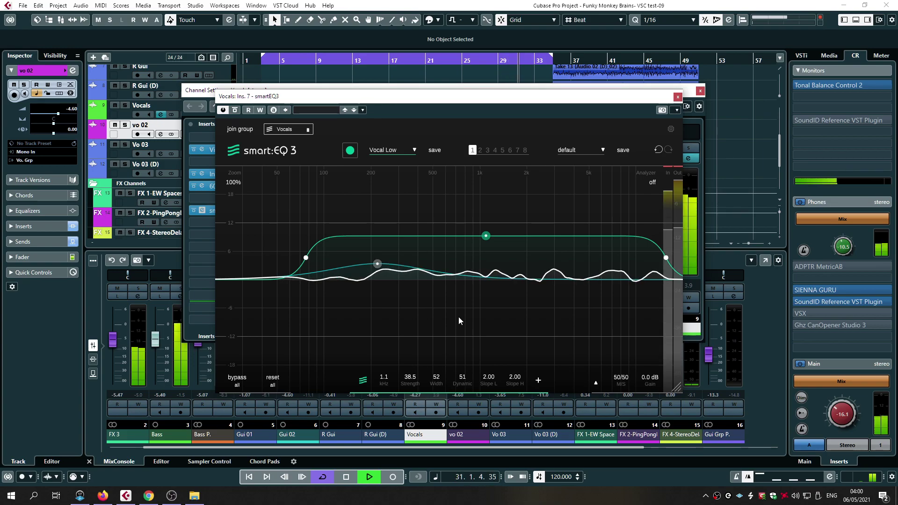
mouse_move(377, 264)
left_mouse_down()
mouse_move(427, 265)
mouse_move(416, 272)
left_mouse_up()
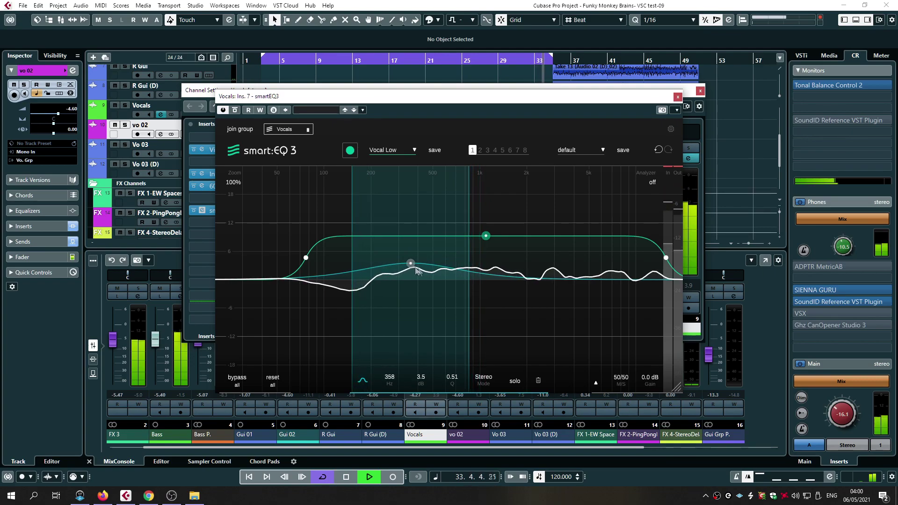
- Add a second bell boost to the vocal at 3.9 kHz with 2.3 dB gain
double_click(537, 274)
mouse_move(537, 274)
left_mouse_down()
mouse_move(580, 263)
mouse_move(571, 273)
left_mouse_up()
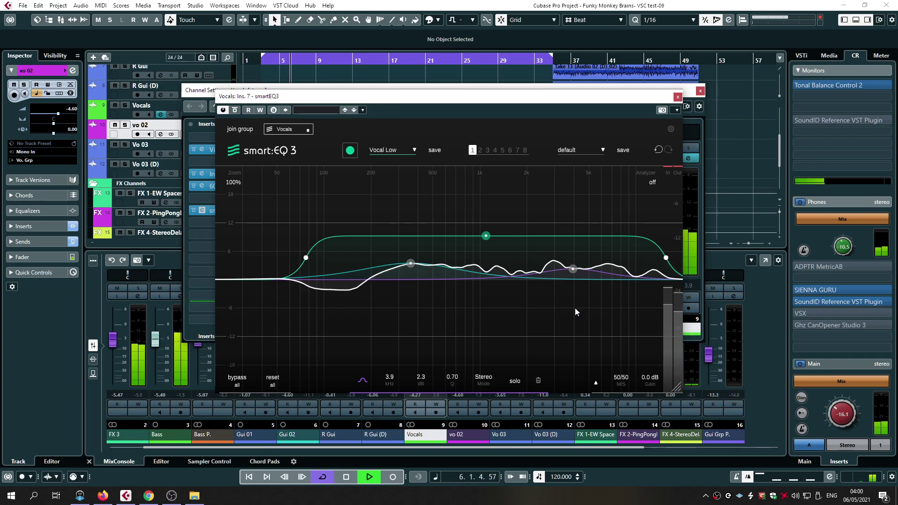
- Try narrower widths on the 358 Hz bell boost and settle on a Q of 0.69
left_click(410, 264)
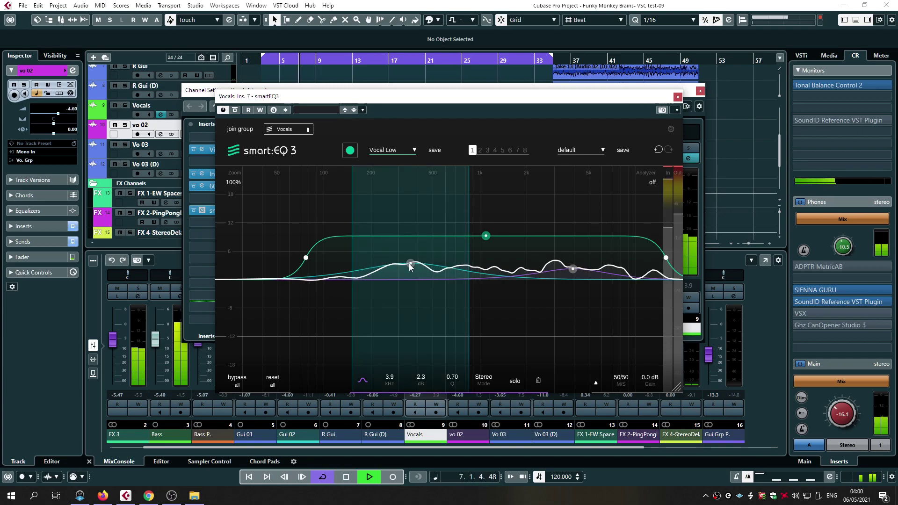
scroll(409, 267, "up", 3)
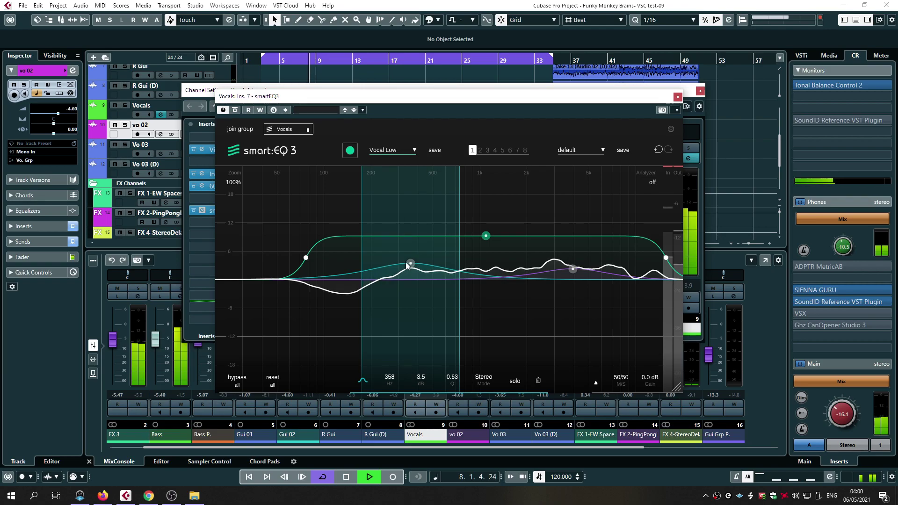
scroll(410, 265, "up", 4)
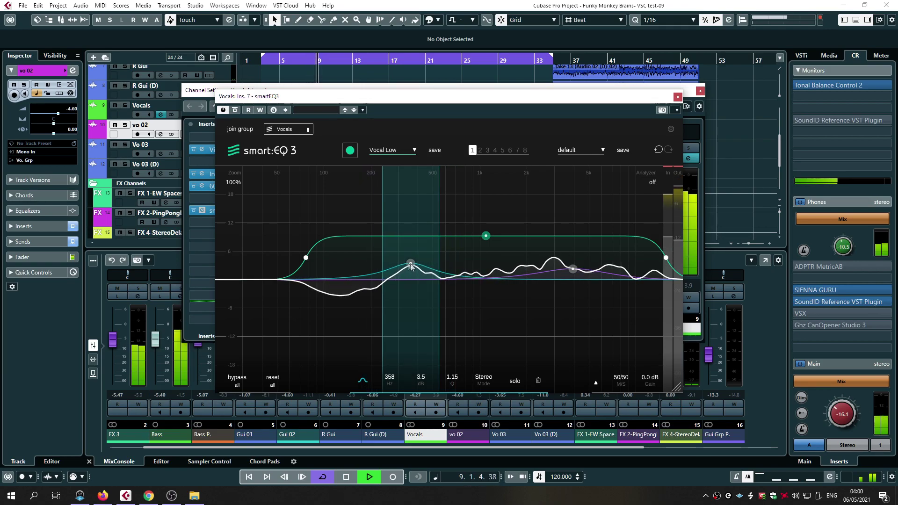
scroll(408, 263, "down", 4)
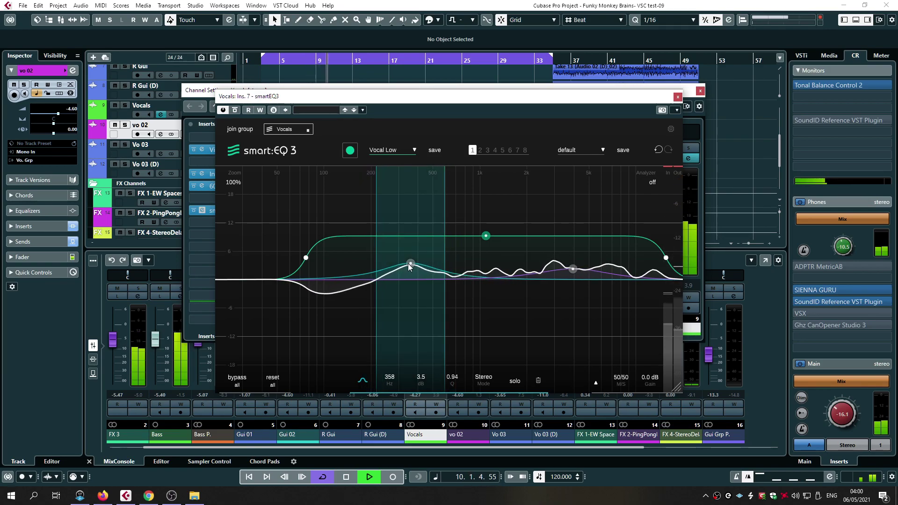
scroll(408, 263, "up", 3)
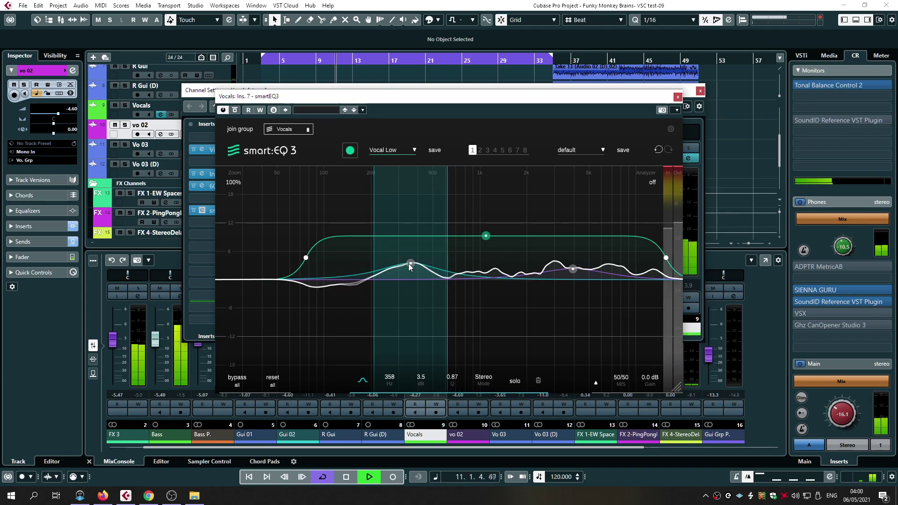
scroll(408, 264, "down", 2)
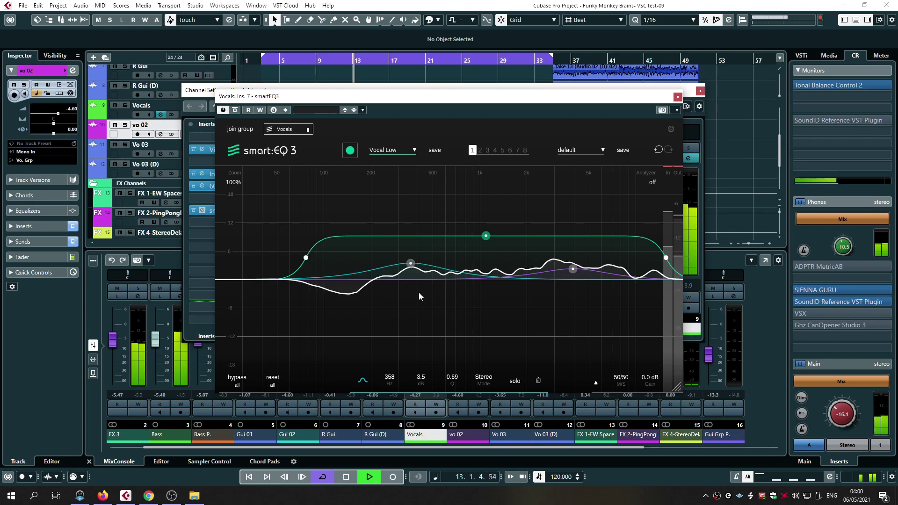
- Narrow the upper bell boost to Q 1.36, move it down to 1.7 kHz, and close the Vocals smartEQ3
left_click(573, 269)
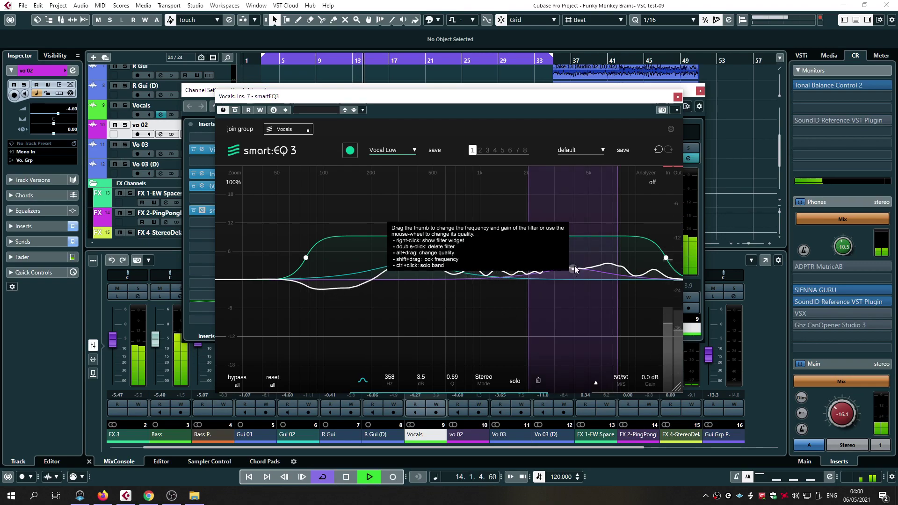
scroll(573, 274, "up", 5)
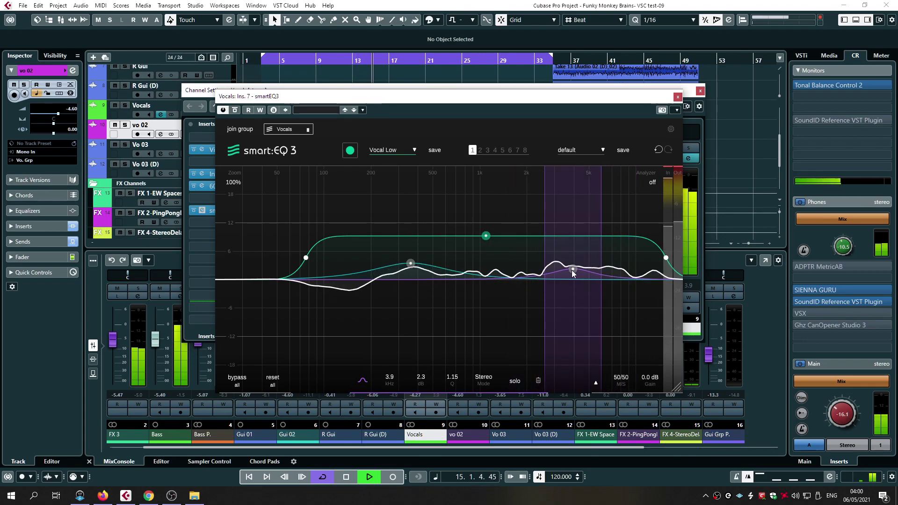
left_click_drag(571, 273, 515, 271)
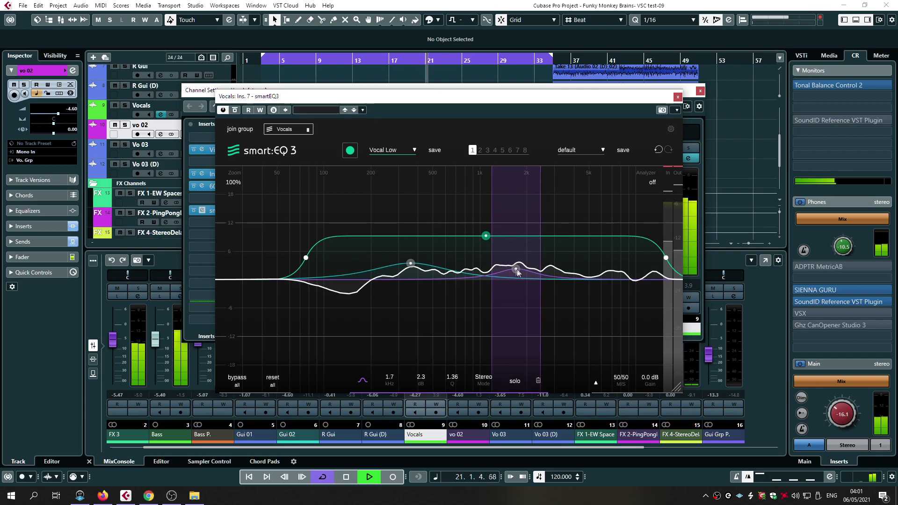
left_click(678, 97)
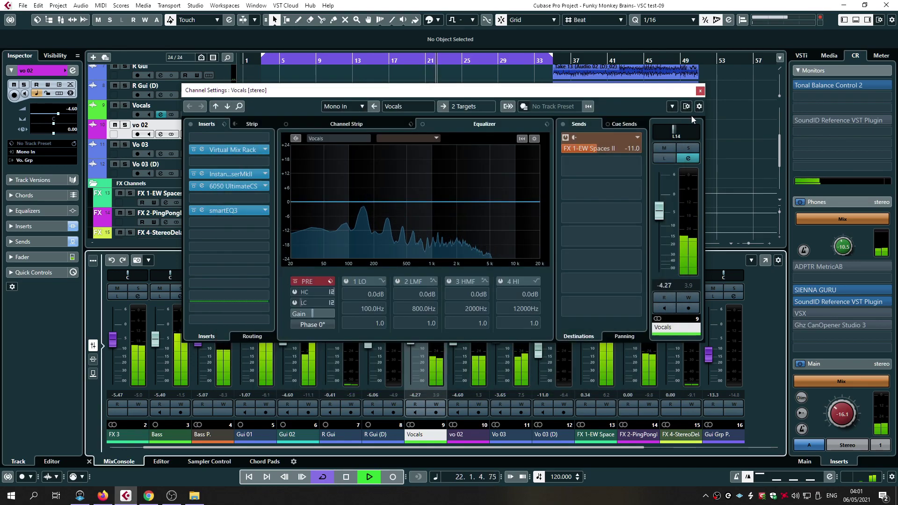
- Close the Vocals channel settings, insert smartEQ3 on the vo 02 channel and learn the signal with the Vocal High profile
left_click(699, 91)
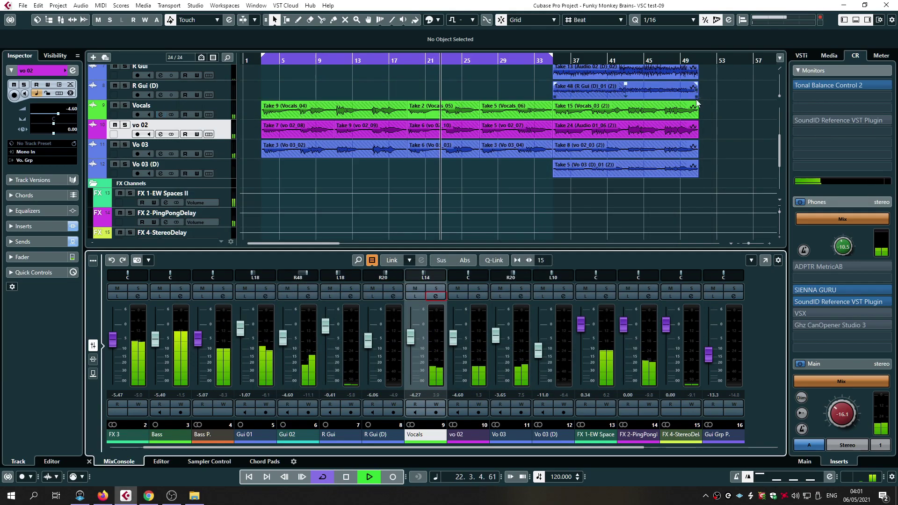
left_click(479, 296)
left_click(253, 201)
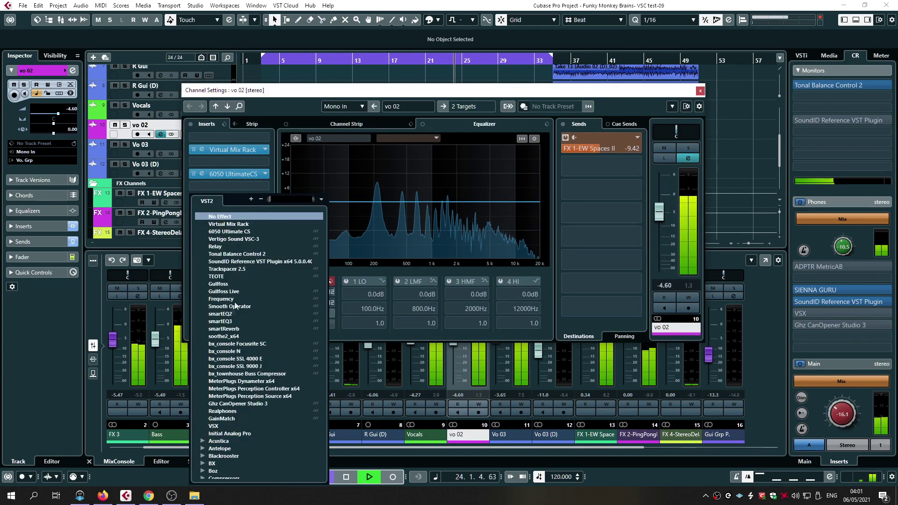
key("Escape")
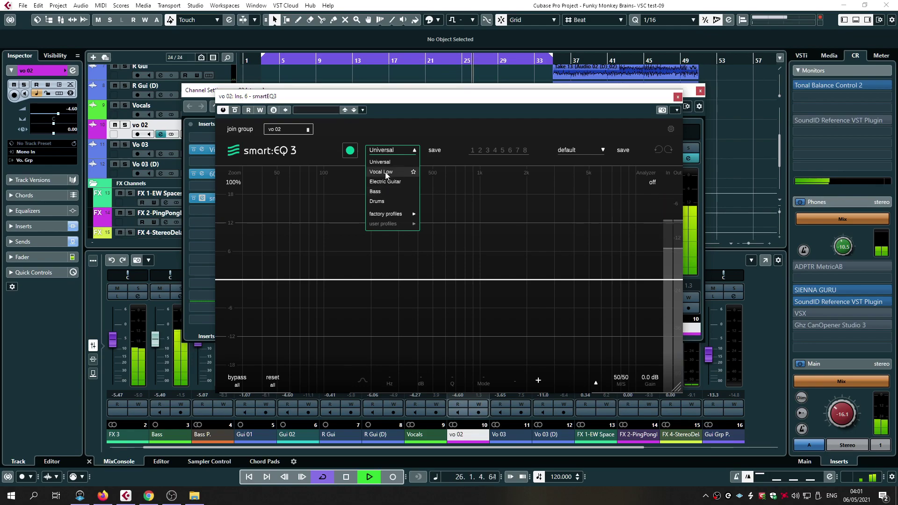
mouse_move(397, 214)
left_click(441, 353)
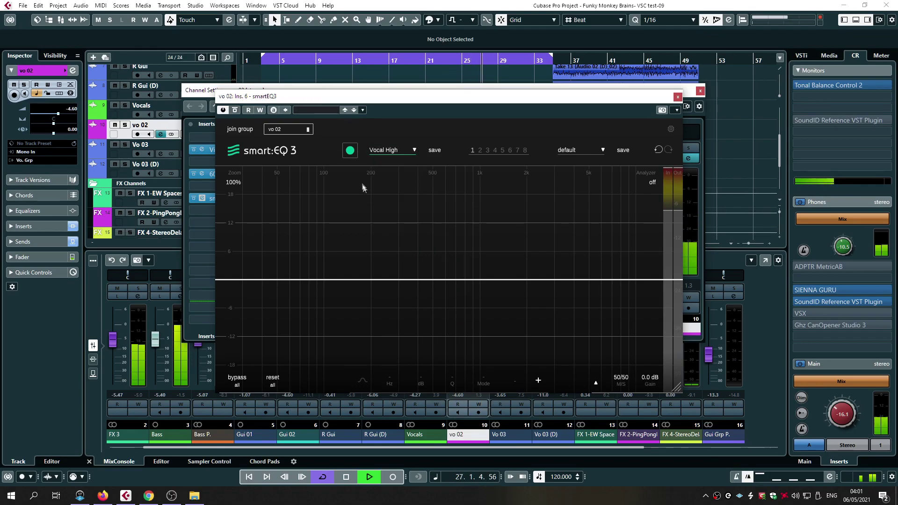
left_click(357, 154)
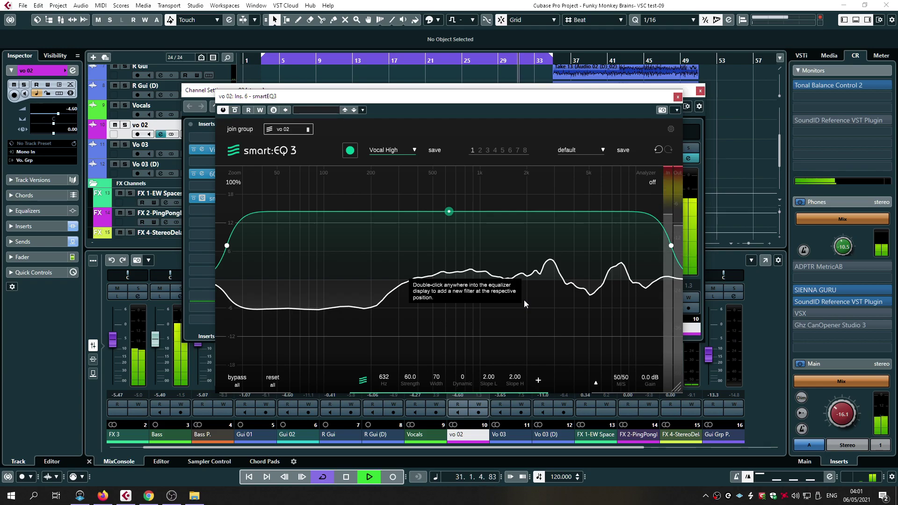
- Set the vo 02 smart filter to strength 36, width 51 centred at 1.3 kHz, and dynamic 64
left_click_drag(448, 211, 451, 241)
left_click_drag(230, 258, 319, 271)
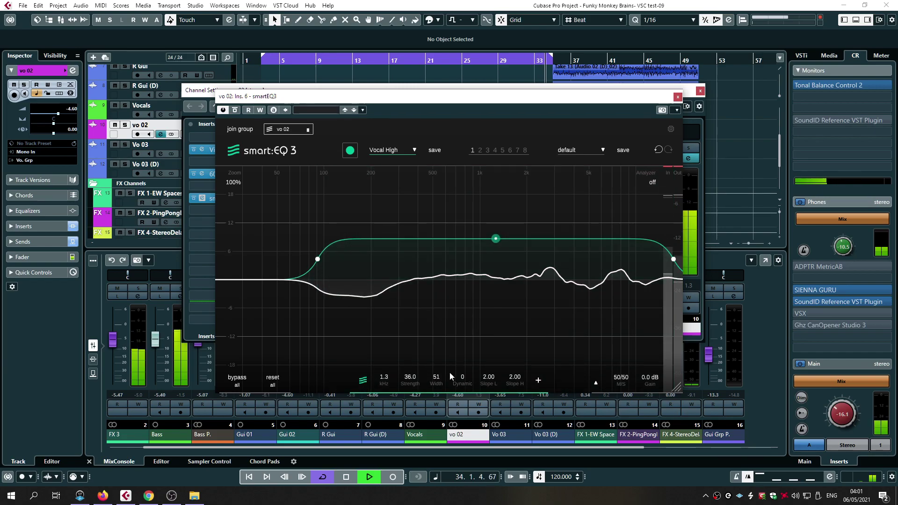
left_click_drag(459, 376, 524, 274)
- Add a bell boost at 1.9 kHz with 1.2 dB gain and Q 0.88, and raise the smart filter strength to 45.5
double_click(424, 279)
scroll(456, 270, "up", 2)
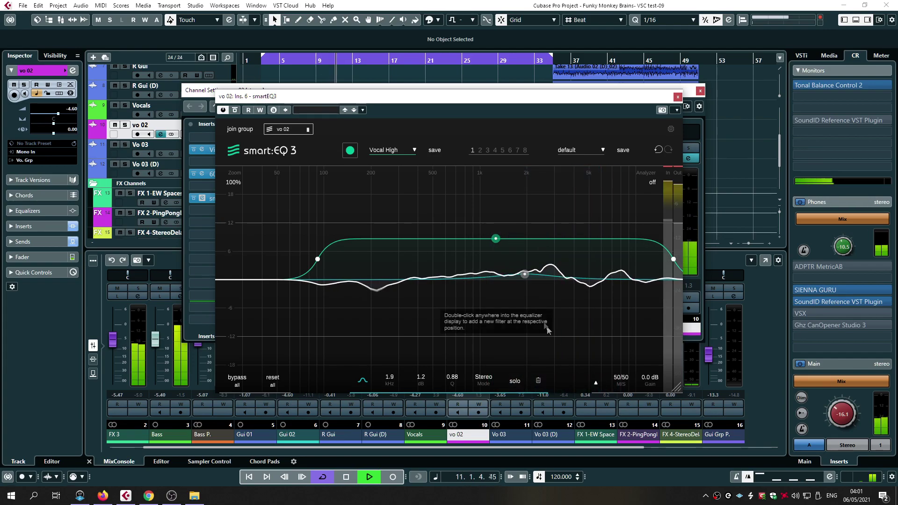
left_click_drag(500, 241, 497, 230)
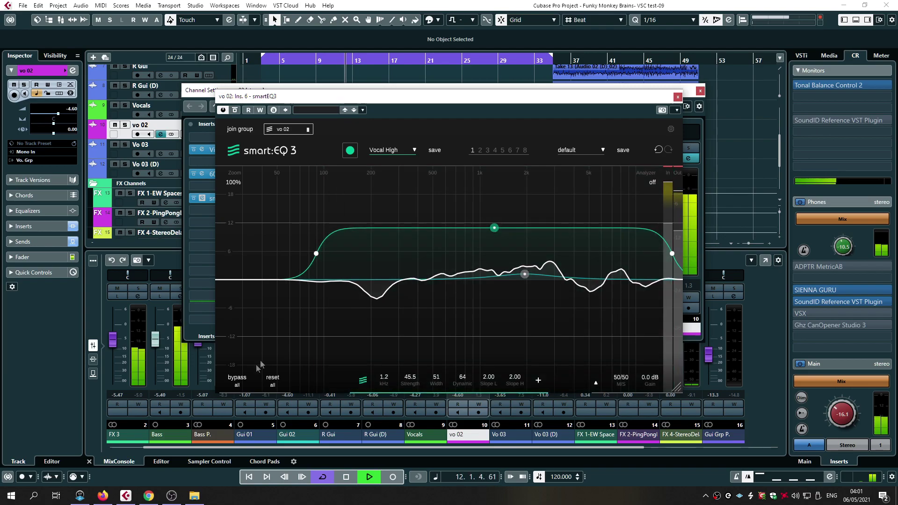
- Compare vo 02 with its smartEQ3 bypassed and active, and close the plug-in and the channel settings
left_click(237, 380)
left_click(238, 379)
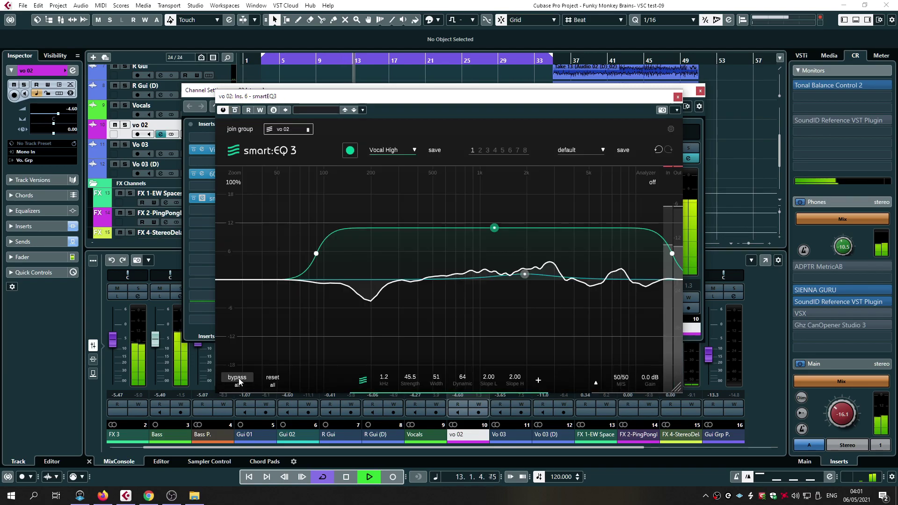
left_click(678, 98)
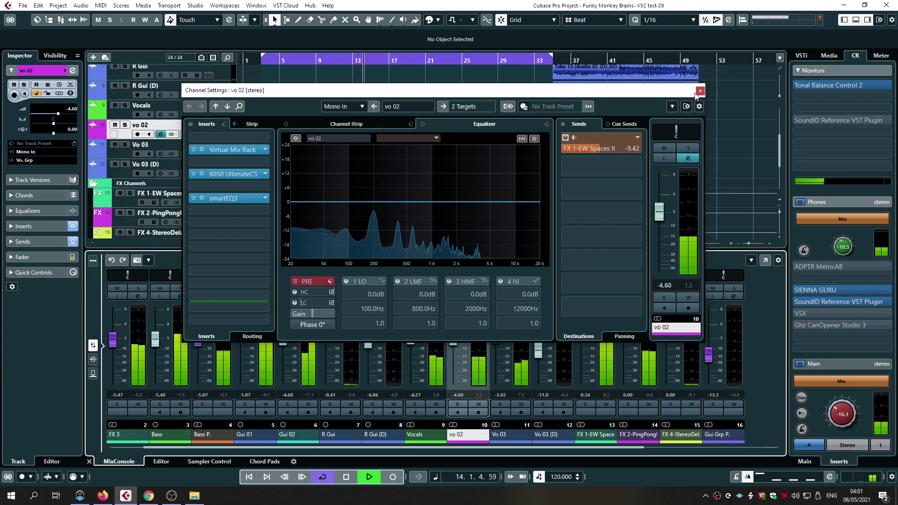
left_click(699, 91)
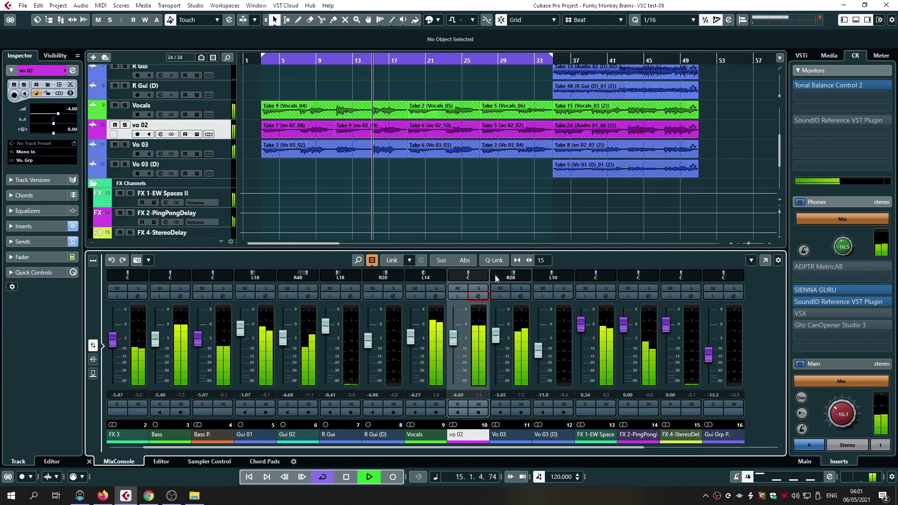
- Insert smartEQ3 on the Vo 03 channel, choose the Vocal Low profile and learn the signal
left_click(521, 297)
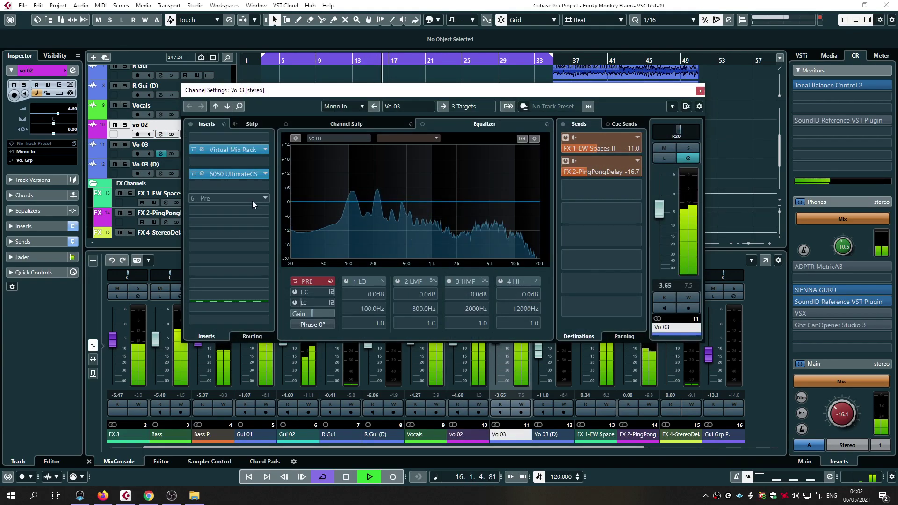
left_click(252, 200)
left_click(220, 321)
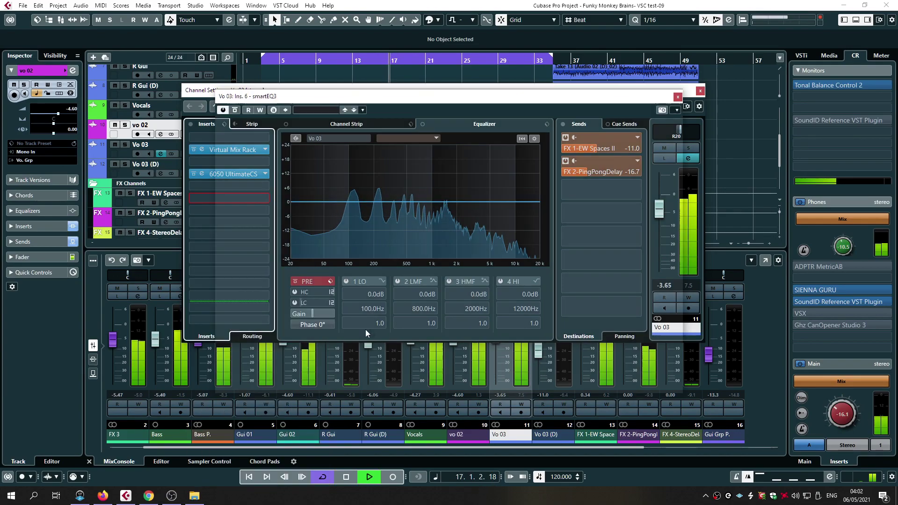
left_click(374, 151)
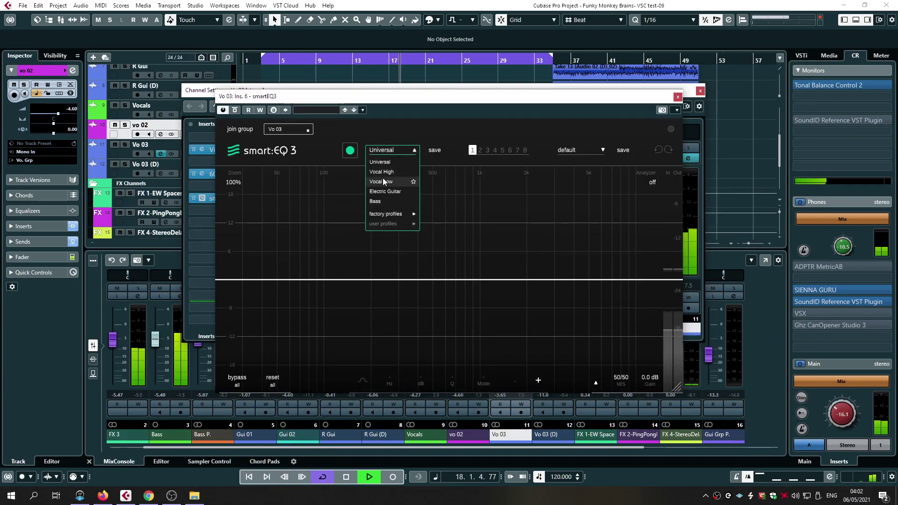
left_click(379, 160)
left_click(350, 150)
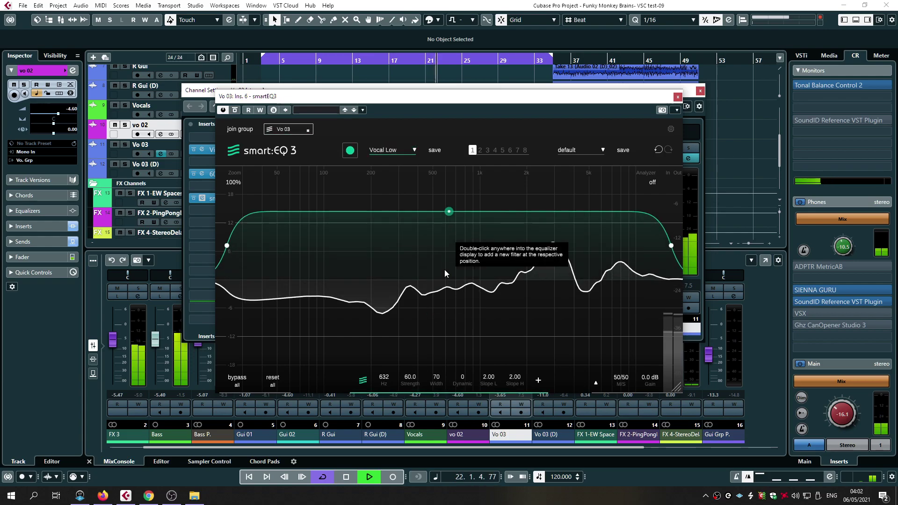
- Set the Vo 03 smart filter to strength 48 and dynamic 55, and narrow its width to 49 centred at 1.3 kHz
left_click_drag(449, 213, 449, 224)
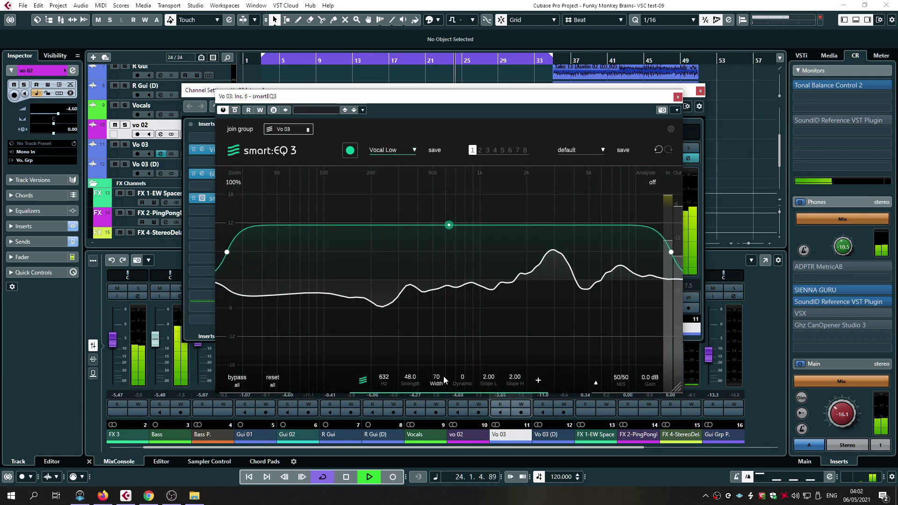
left_click_drag(455, 379, 451, 316)
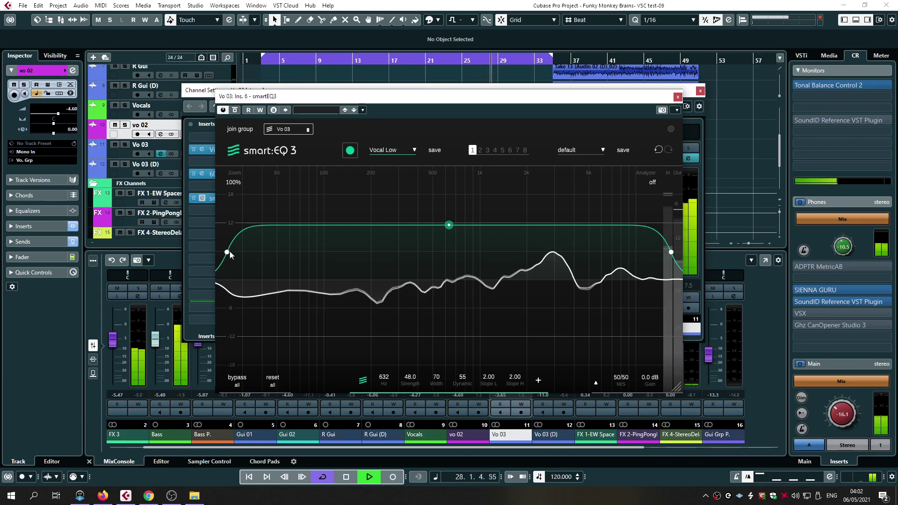
left_click_drag(225, 254, 403, 259)
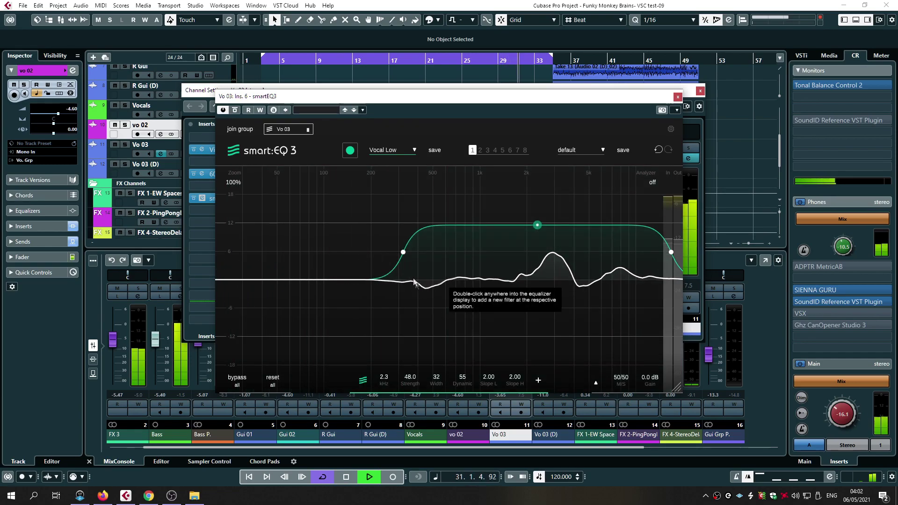
left_click_drag(404, 253, 325, 248)
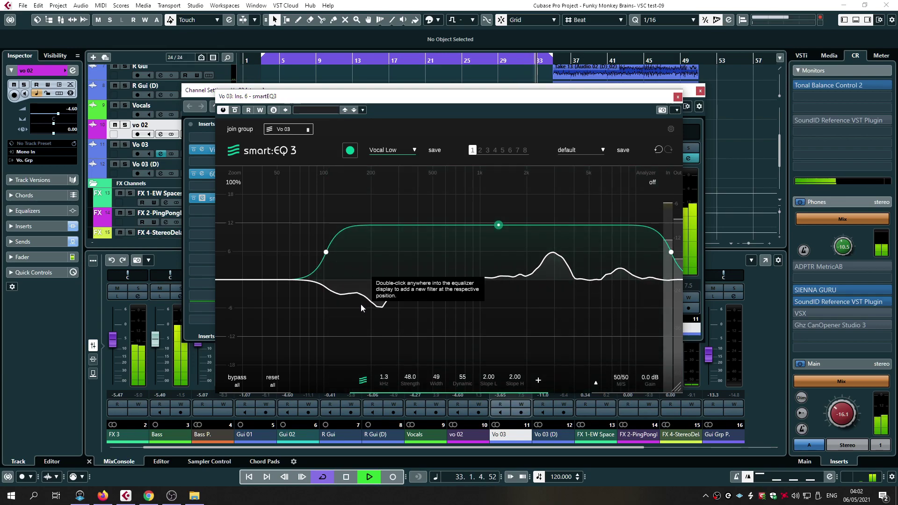
- Add a bell boost to Vo 03 at 984 Hz with 2.1 dB gain and Q 1.16, and close its plug-in and channel settings
double_click(481, 269)
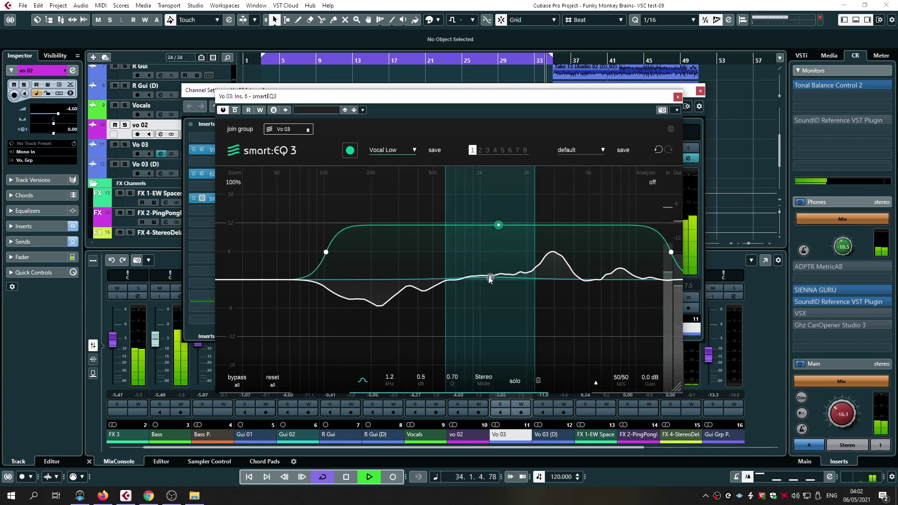
mouse_move(477, 271)
left_mouse_down()
mouse_move(439, 262)
mouse_move(497, 269)
mouse_move(479, 270)
left_mouse_up()
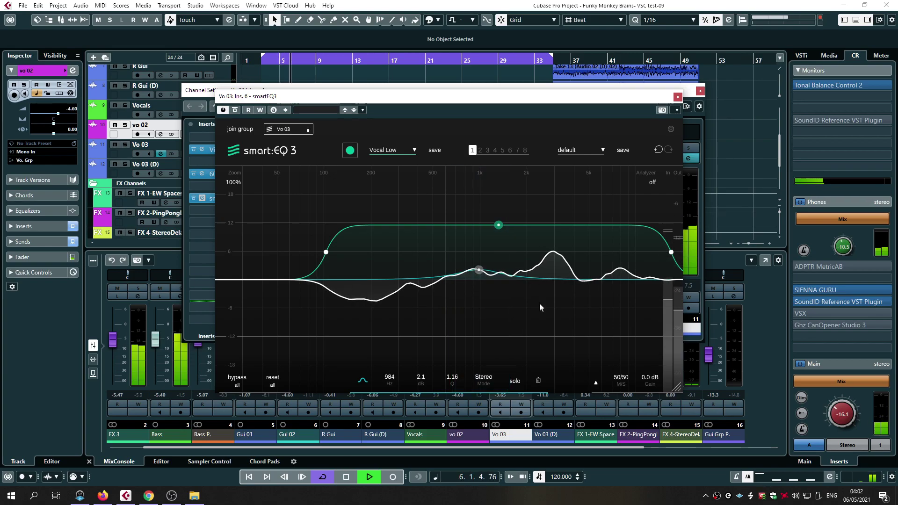
left_click(678, 97)
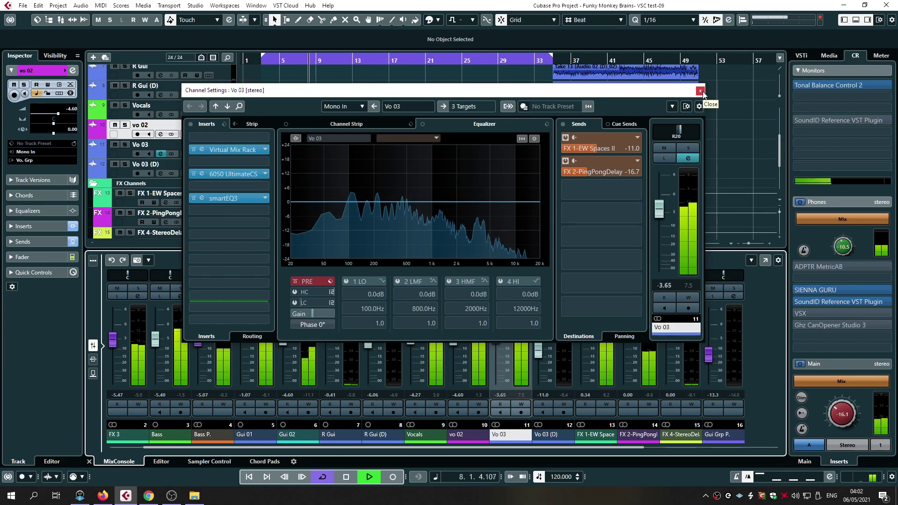
left_click(700, 92)
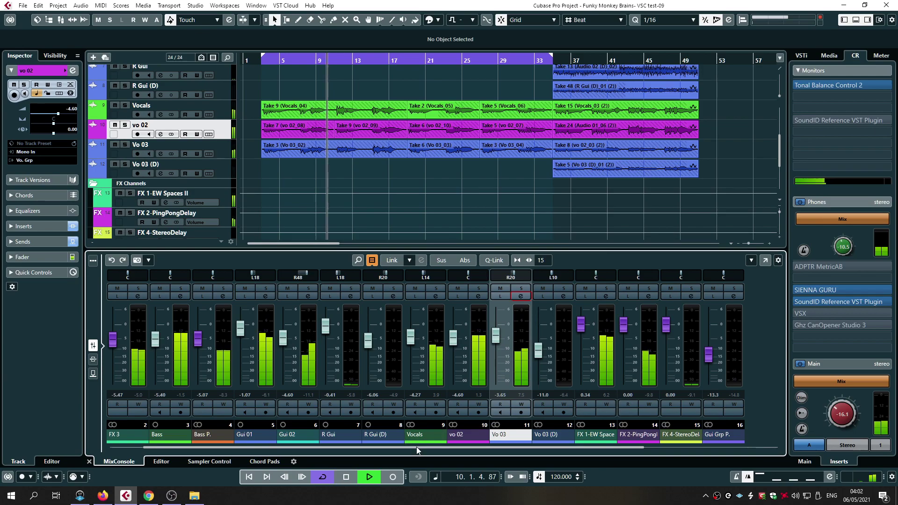
- Insert smartEQ3 in slot 7 of the Gui Frp 1 group channel and learn the signal with the Electric Guitar profile
left_click_drag(435, 447, 636, 449)
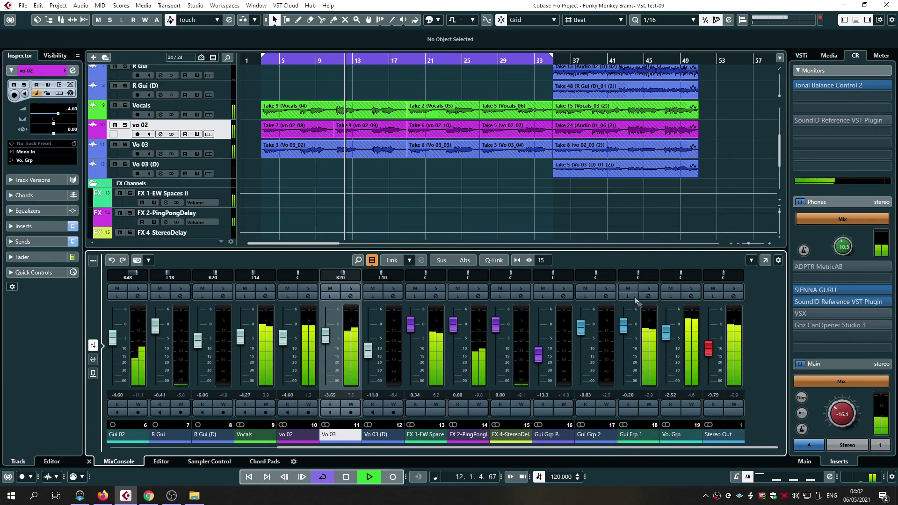
left_click(649, 296)
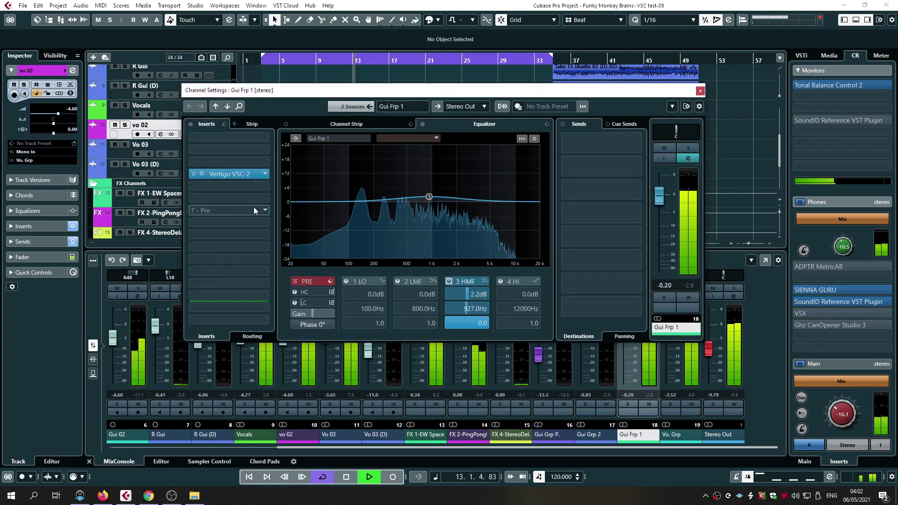
left_click(253, 208)
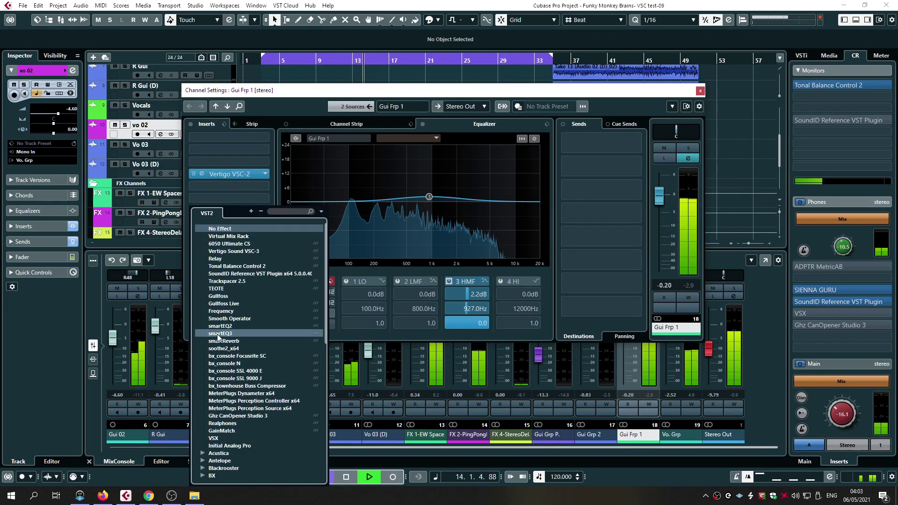
left_click(223, 333)
left_click_drag(271, 81, 388, 65)
left_click(387, 121)
left_click(387, 160)
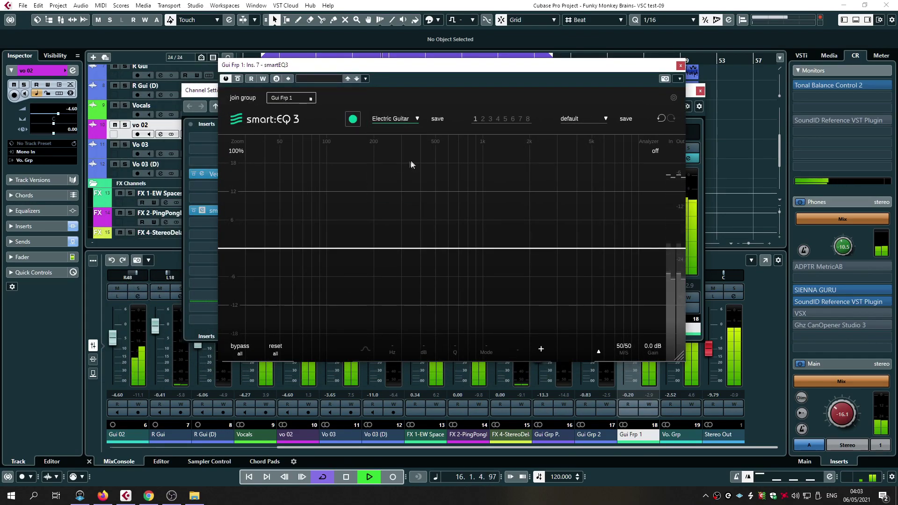
left_click(353, 123)
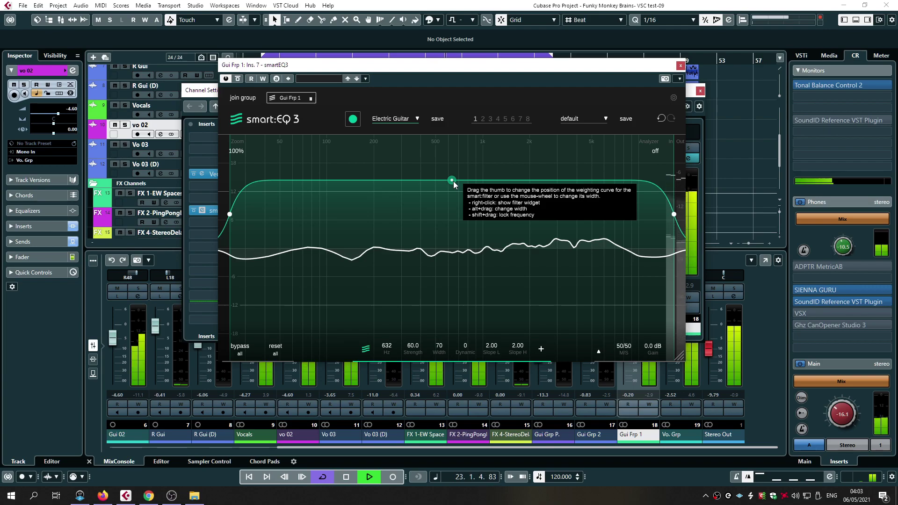
- Set the Gui Frp 1 smart filter to strength 50 and dynamic 52, and close its plug-in and channel settings
left_click_drag(453, 184, 456, 196)
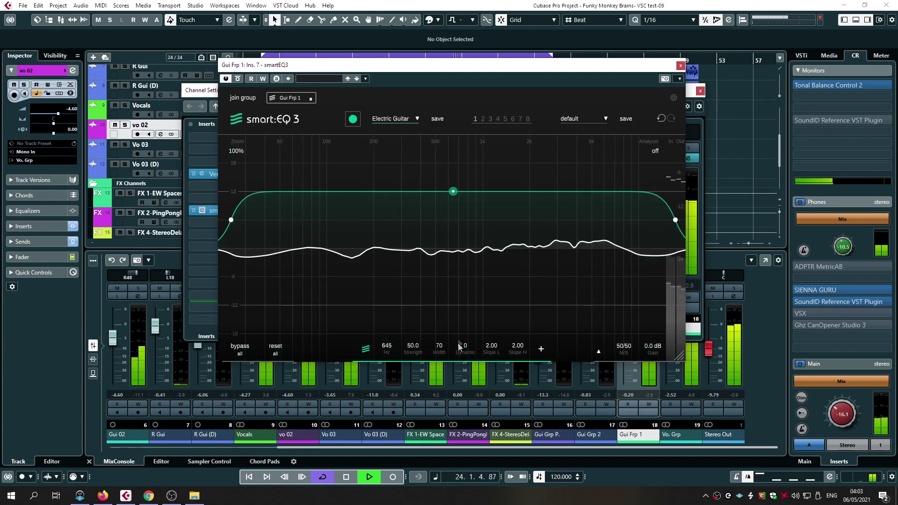
left_click_drag(464, 352, 455, 288)
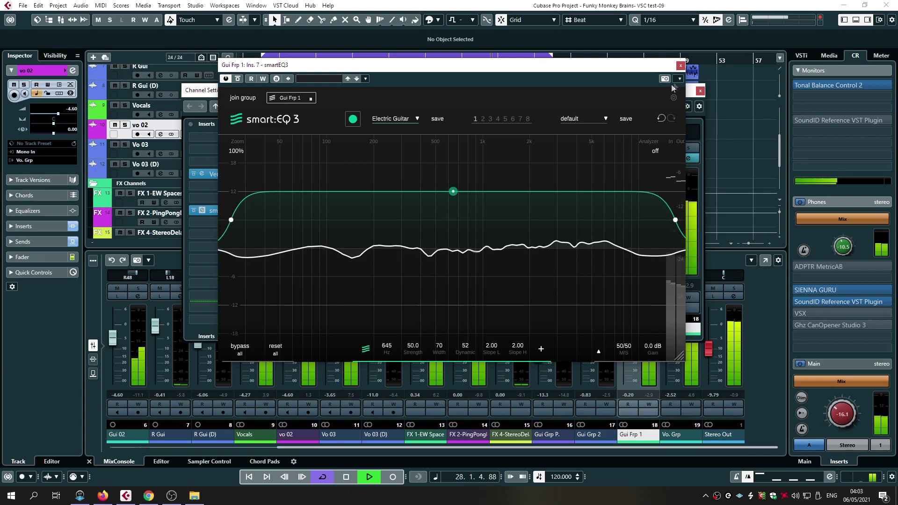
left_click(680, 66)
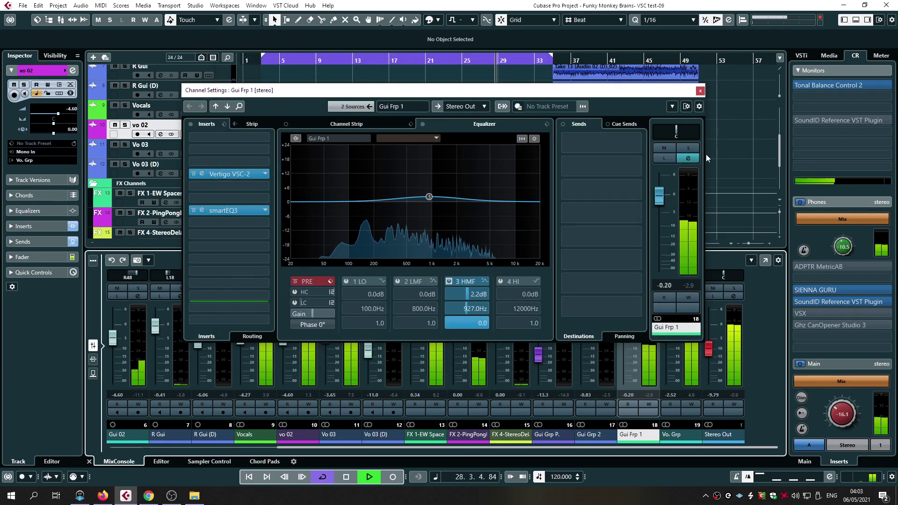
left_click(700, 91)
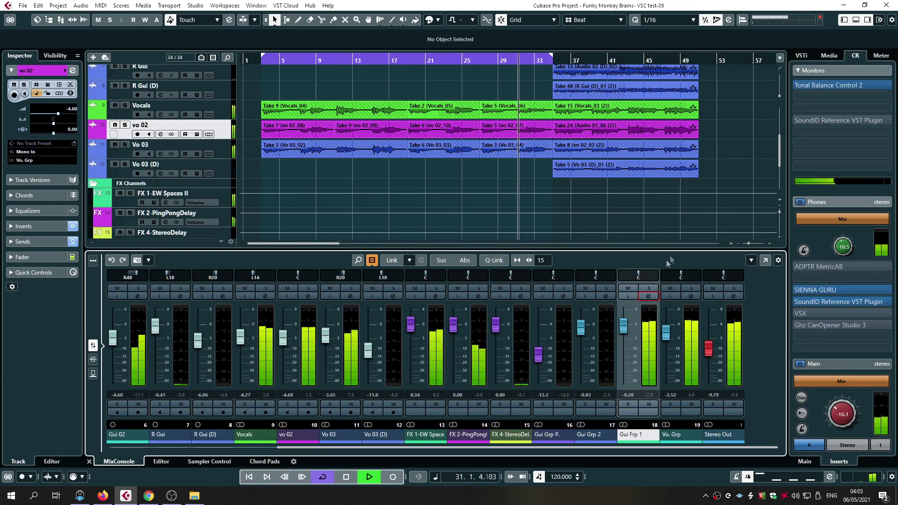
- Insert smartEQ3 in slot 6 of the Vo. Grp vocal group channel and reposition its window
left_click(691, 297)
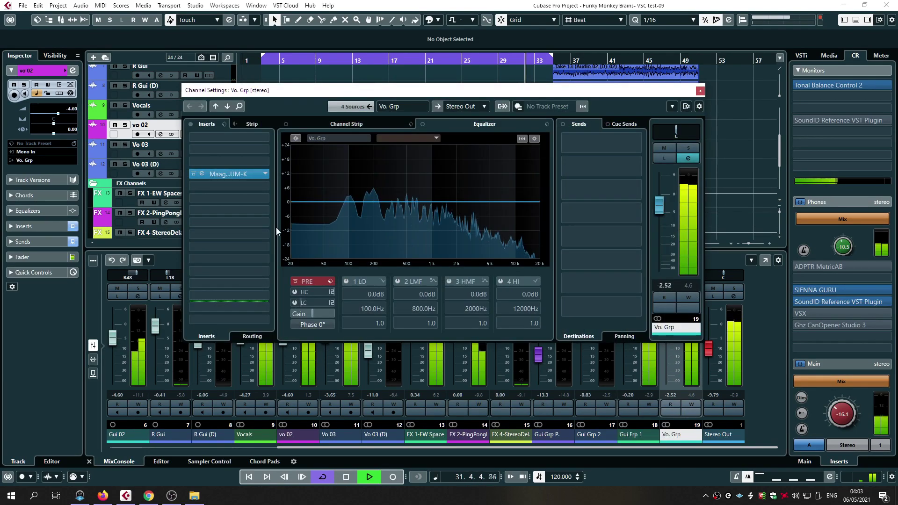
left_click(254, 204)
left_click(237, 321)
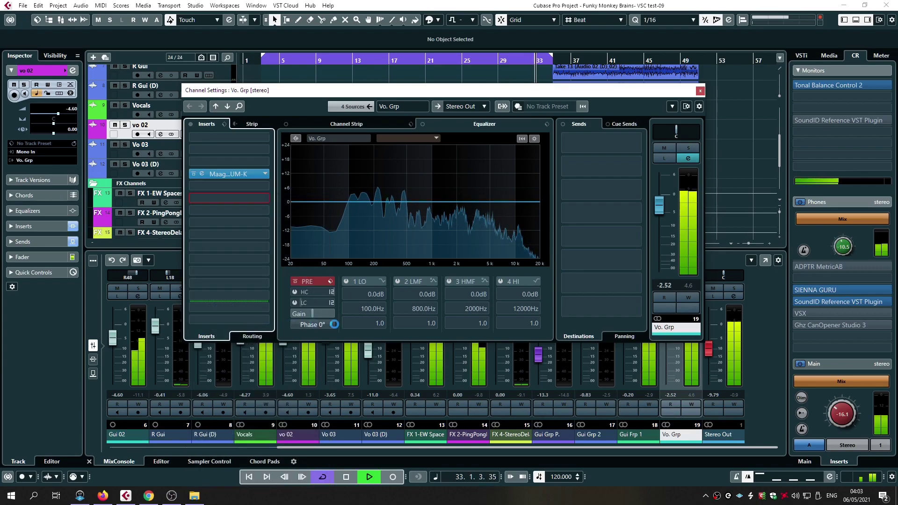
left_click_drag(523, 95, 377, 76)
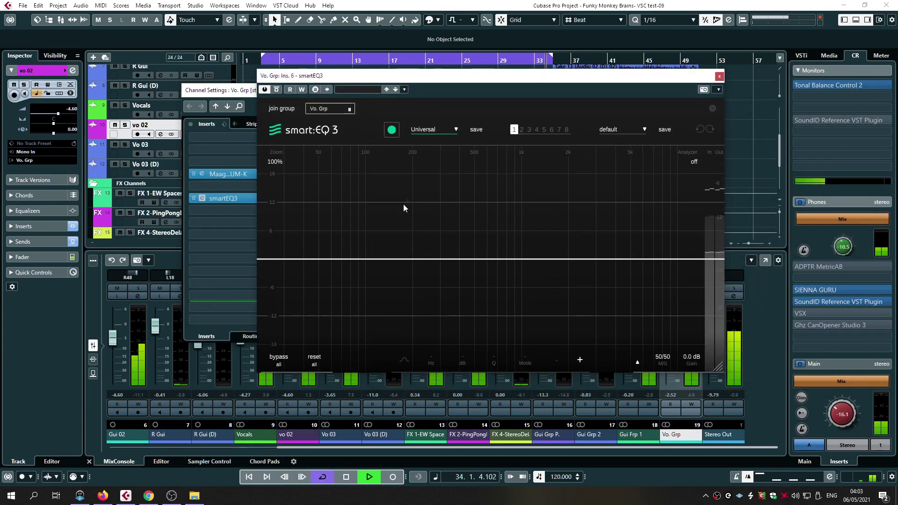
- Learn the vocal group's signal in smartEQ3 with the Vocal High profile
left_click(424, 130)
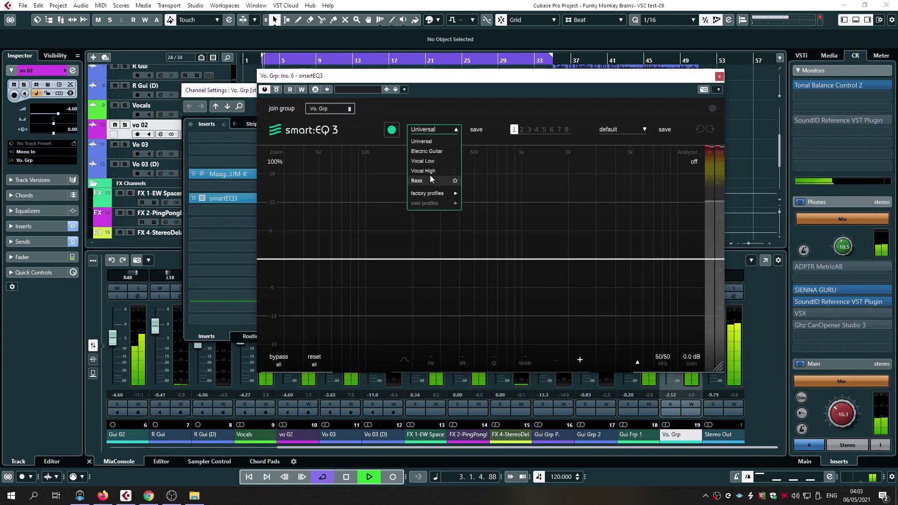
left_click(425, 171)
left_click(395, 135)
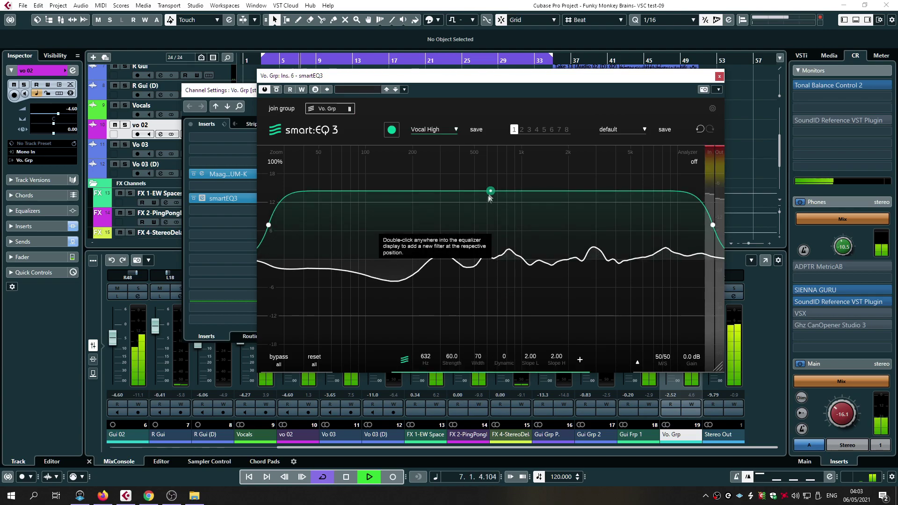
- Set the Vo. Grp smart filter to 632 Hz, strength 37.5, width 51 and dynamic 40
left_click_drag(490, 192, 491, 215)
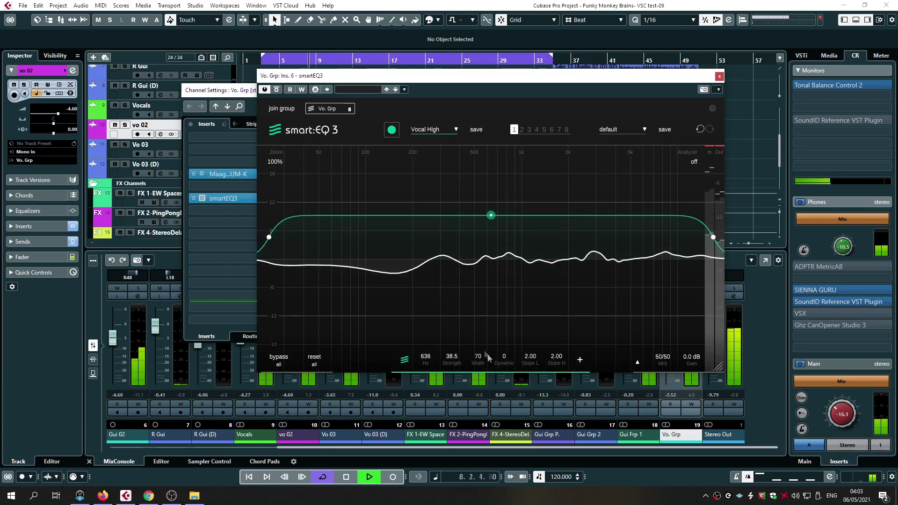
left_click_drag(503, 360, 498, 334)
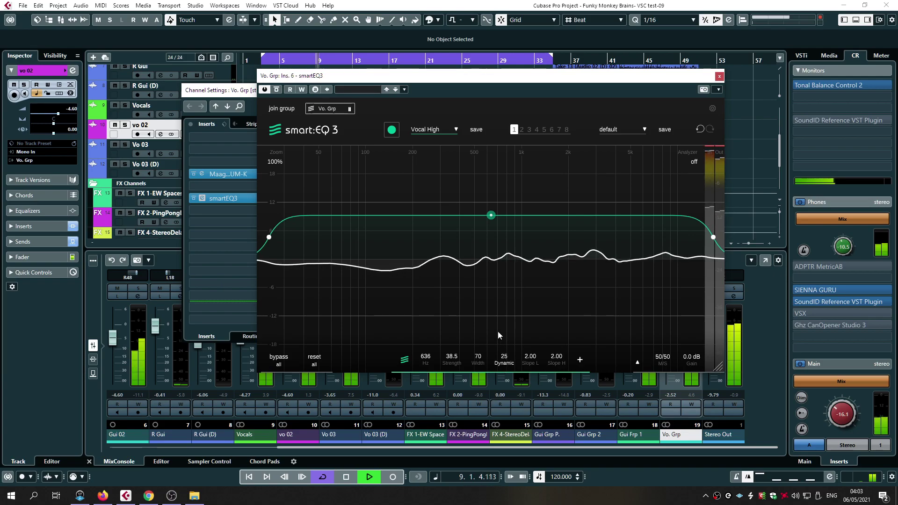
left_click_drag(497, 330, 496, 314)
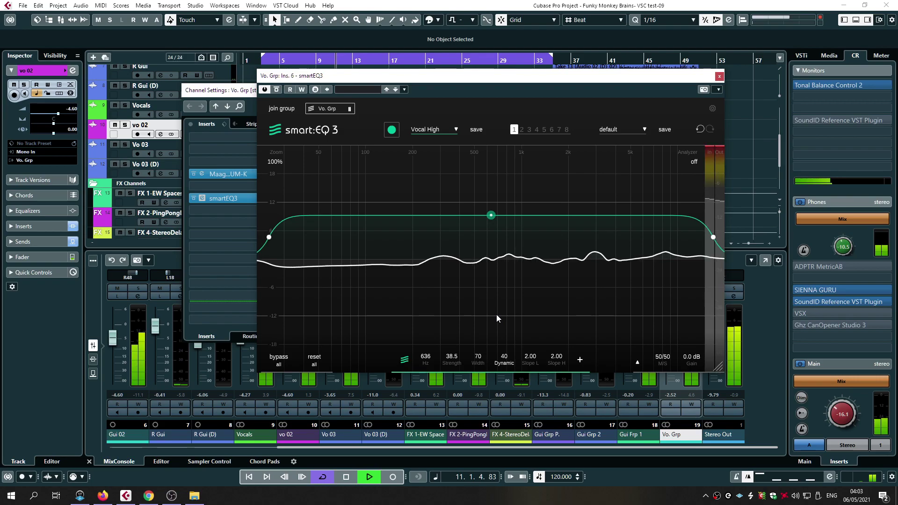
left_click_drag(368, 235, 367, 230)
left_click_drag(273, 231, 300, 234)
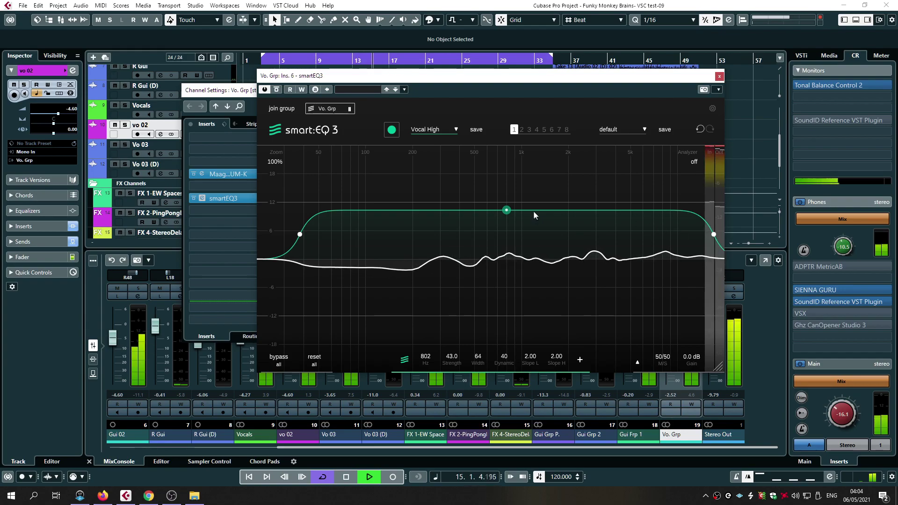
scroll(506, 210, "down", 6)
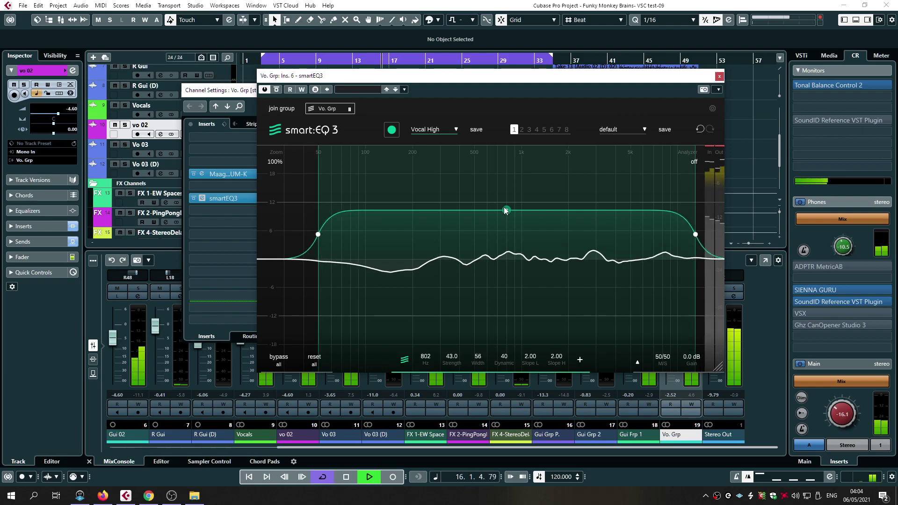
mouse_move(505, 210)
left_mouse_down()
mouse_move(486, 212)
mouse_move(491, 204)
mouse_move(490, 219)
left_mouse_up()
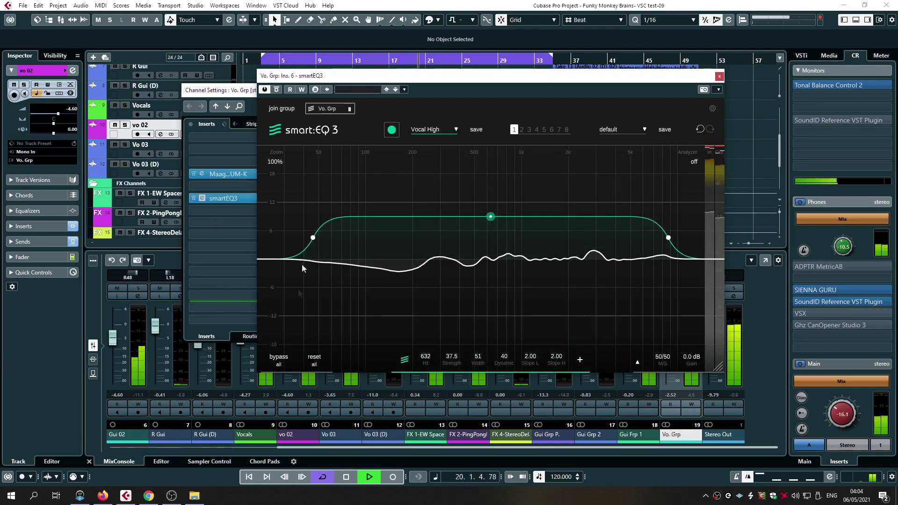
- Compare the vocal group's sound with smartEQ3 bypassed and active, and close its plug-in and channel settings
left_click(278, 358)
left_click(279, 359)
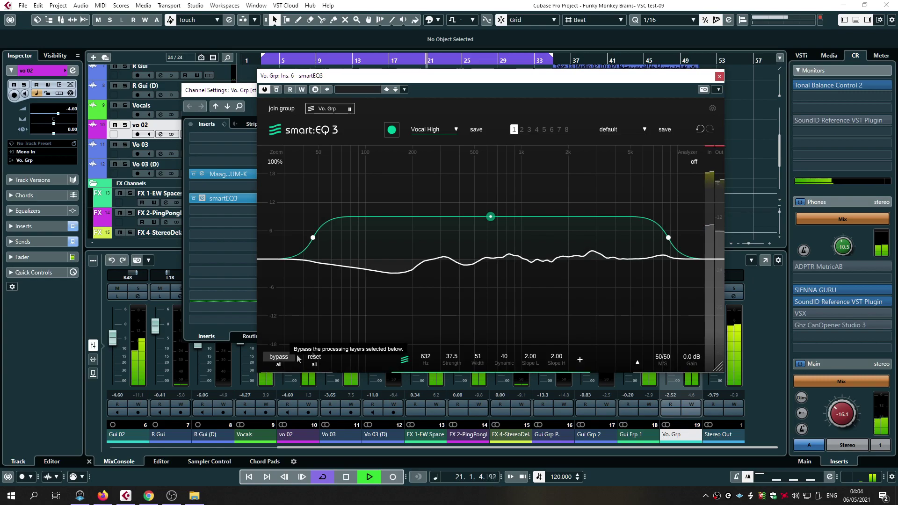
left_click(719, 76)
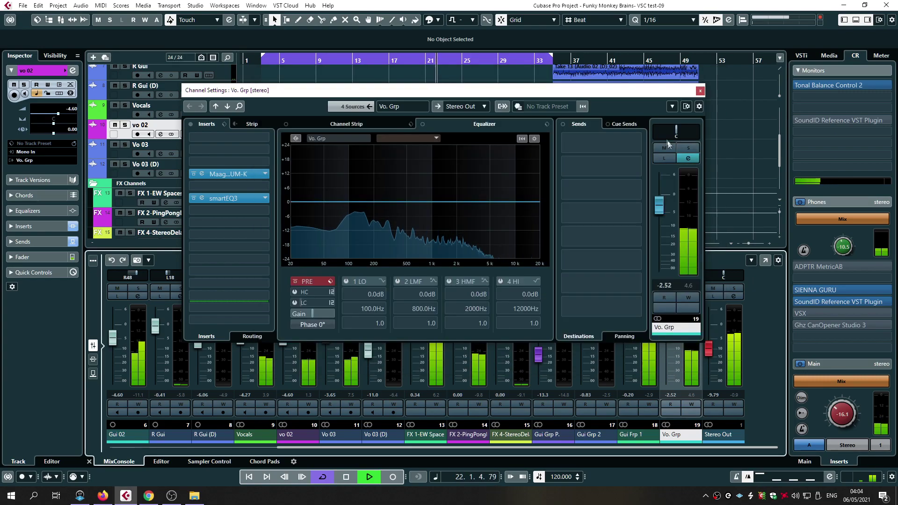
left_click(700, 91)
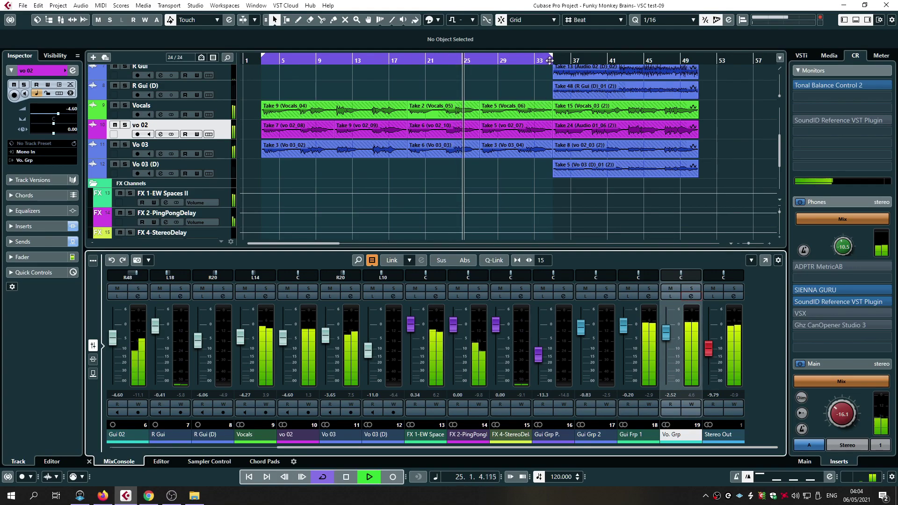
- Move the playback loop to bars 35 to 51 and insert smartEQ3 in slot 6 of the Gui Grp 2 group channel
left_click_drag(556, 53, 700, 55)
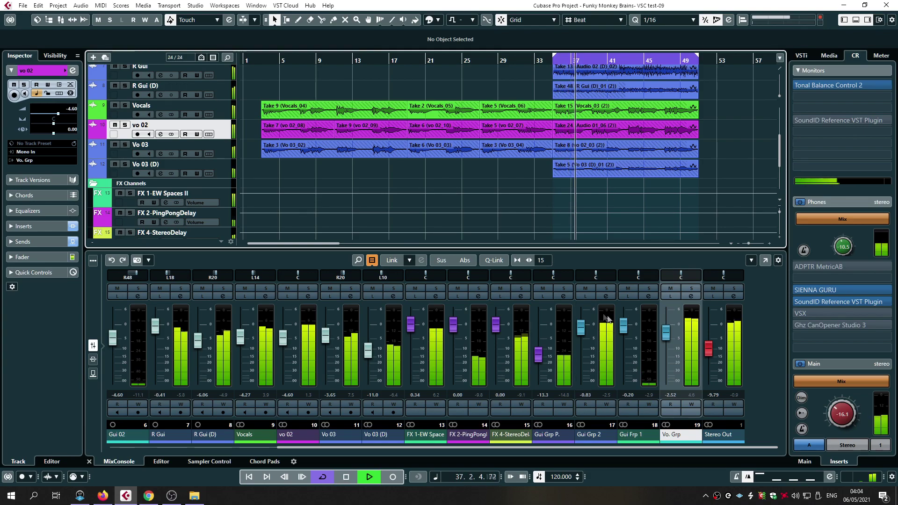
left_click(606, 296)
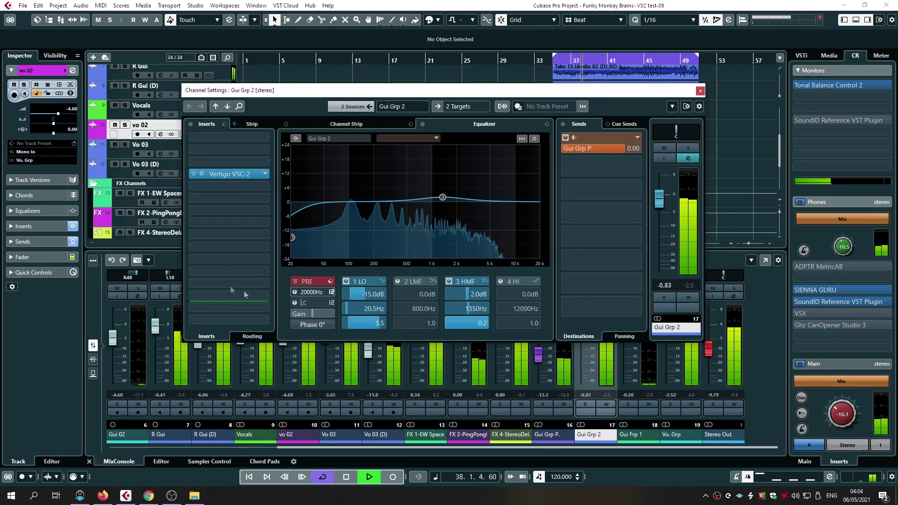
left_click(255, 201)
left_click(223, 322)
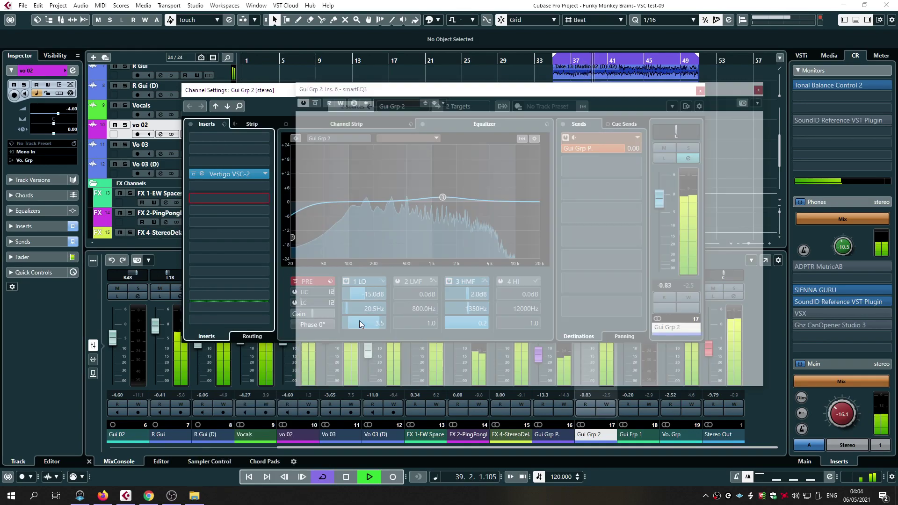
- Learn the Gui Grp 2 signal with the Electric Guitar profile and reposition the plug-in window
left_click(462, 147)
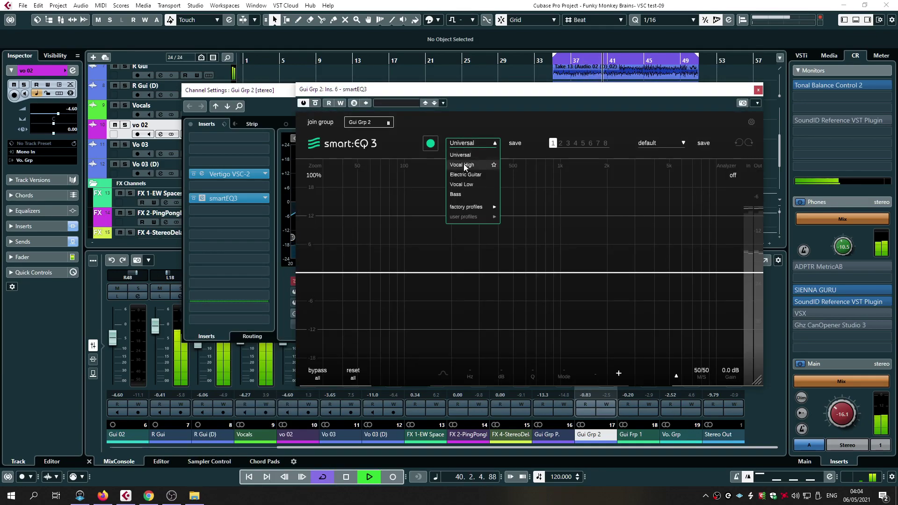
left_click(463, 173)
left_click_drag(525, 96, 462, 74)
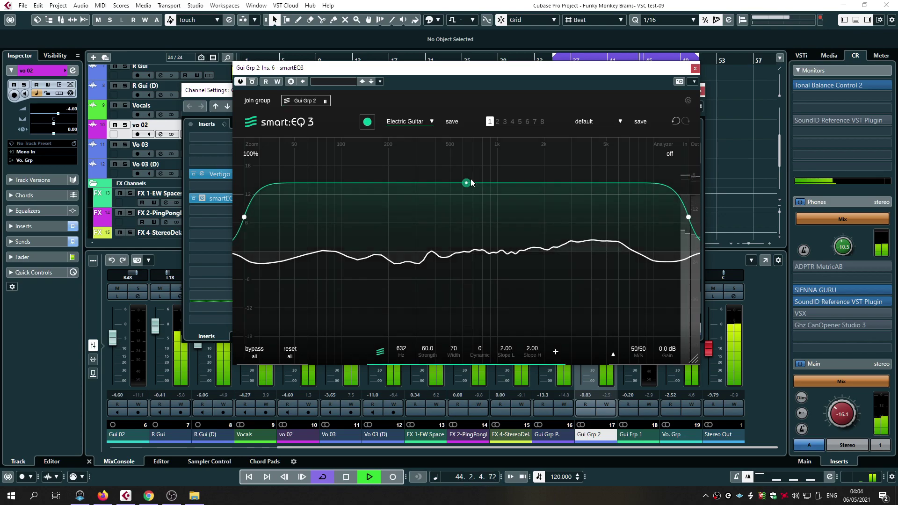
- Set the Gui Grp 2 smart filter's dynamic to 48, compare it against bypass, and close its plug-in and channel settings
left_click_drag(479, 350, 476, 293)
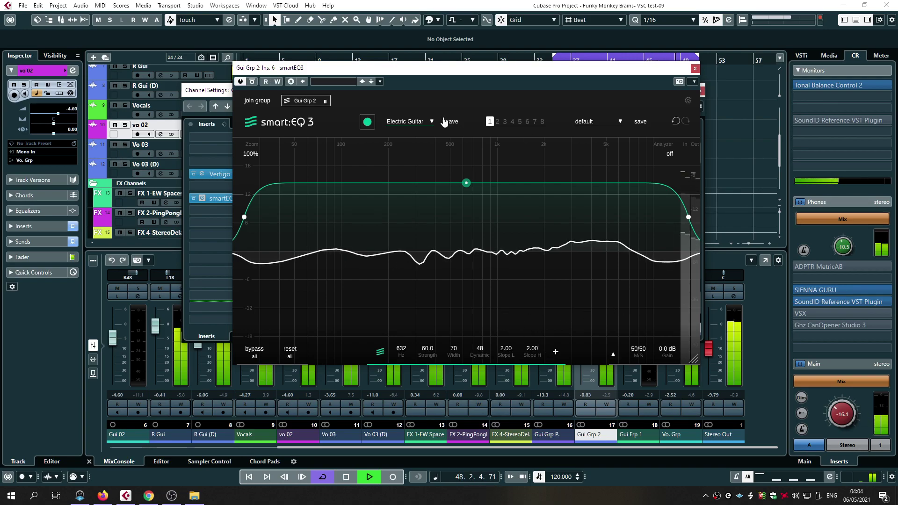
left_click(255, 351)
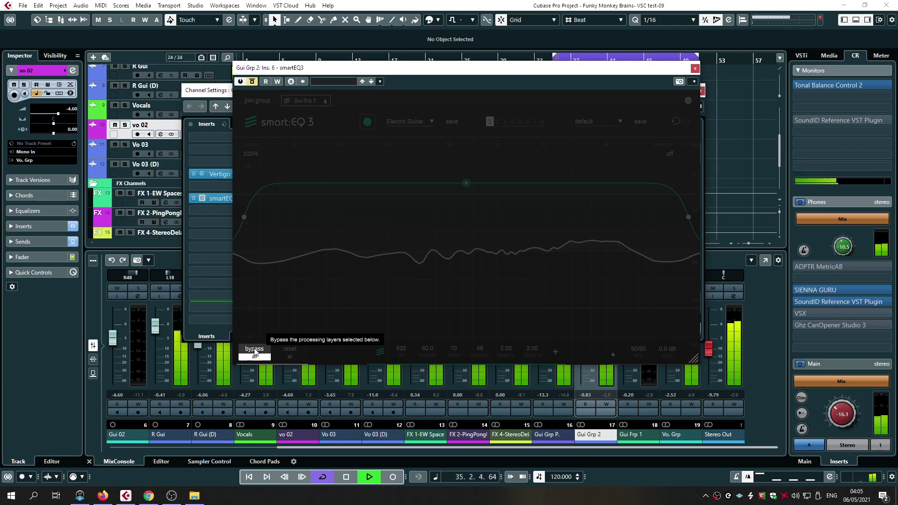
left_click(255, 351)
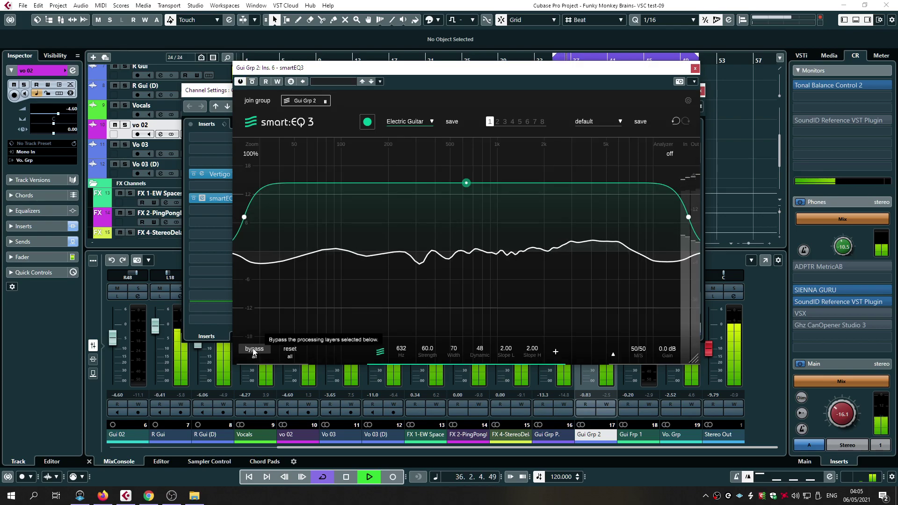
left_click(695, 69)
left_click(700, 92)
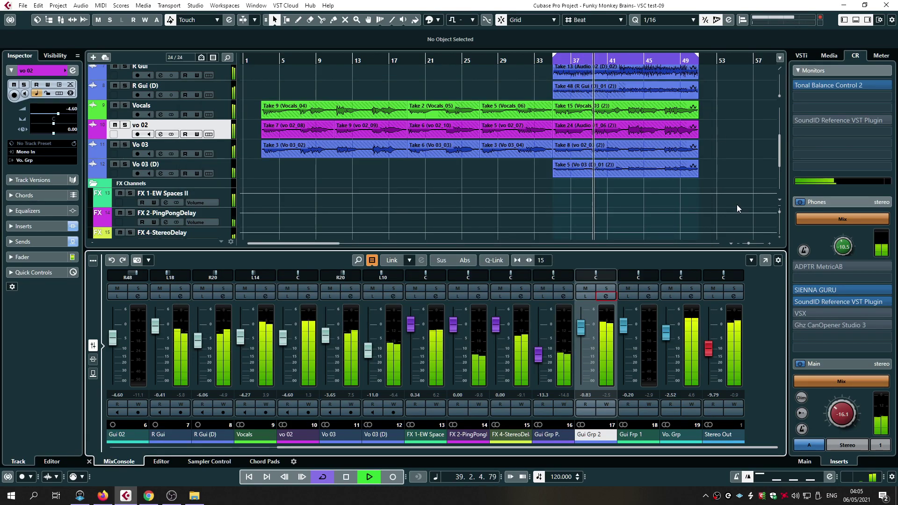
- Open Tonal Balance Control 2 from the monitor inserts and insert smartEQ3 in slot 6 of Stereo Out, placing both windows side by side
left_click(841, 85)
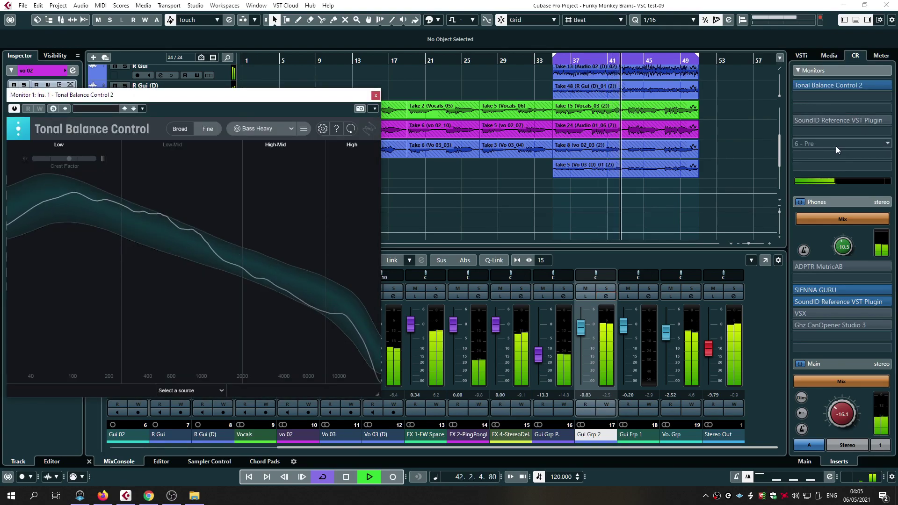
left_click_drag(175, 98, 171, 47)
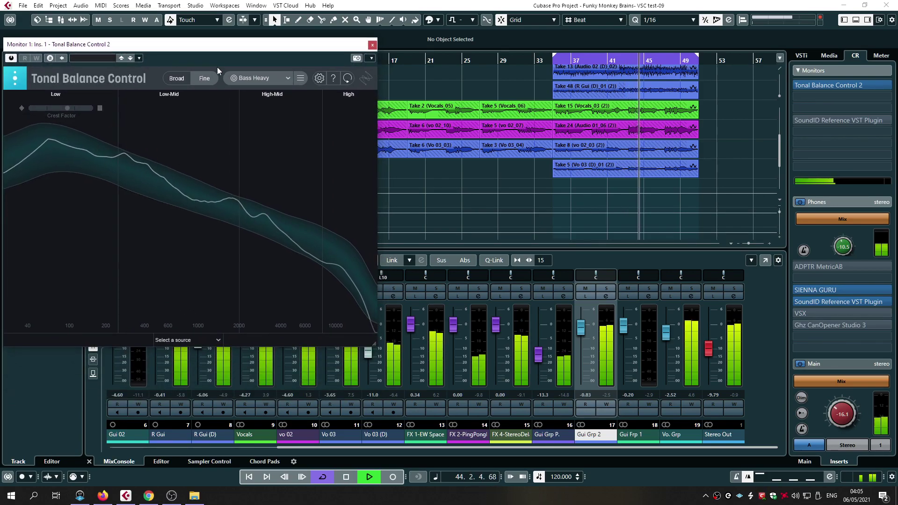
left_click(733, 296)
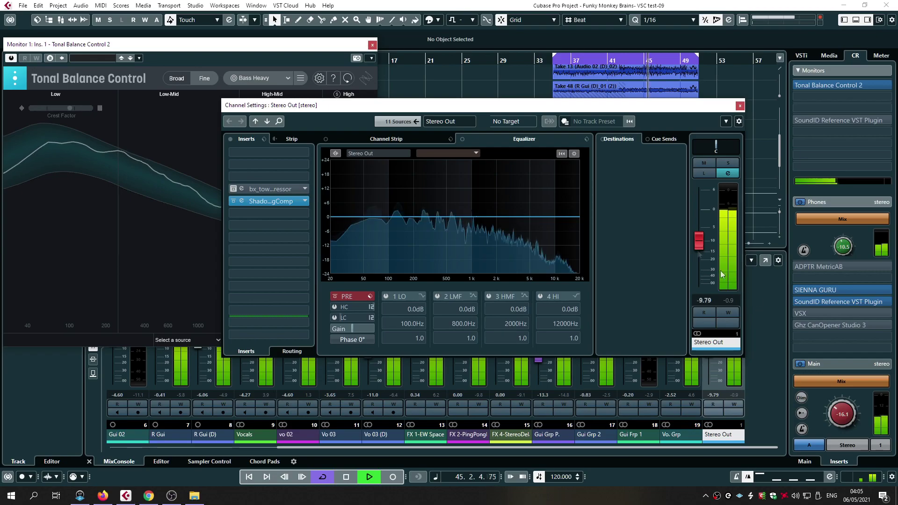
left_click_drag(466, 103, 536, 110)
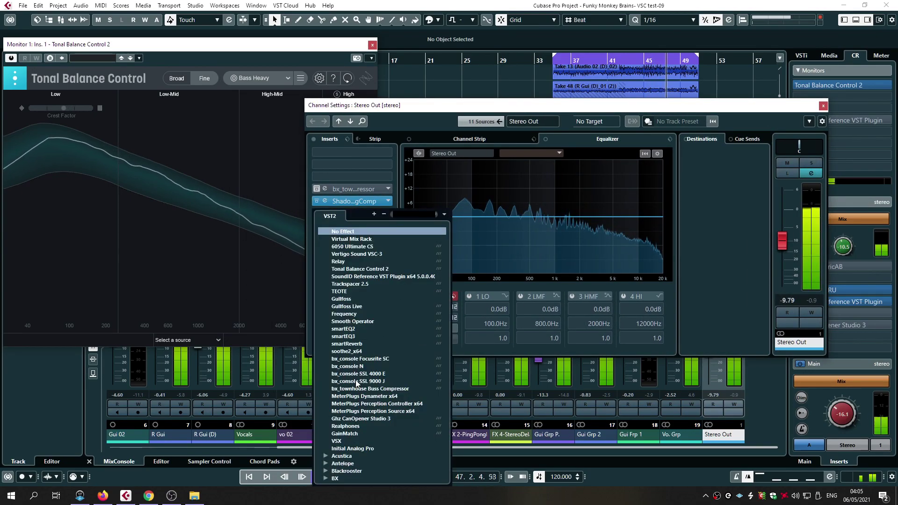
left_click(403, 344)
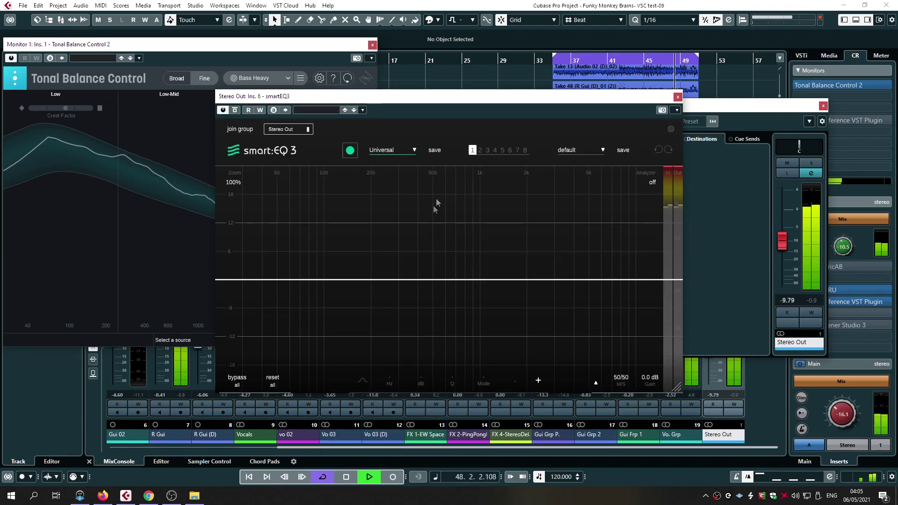
left_click(823, 106)
left_click_drag(352, 95, 514, 80)
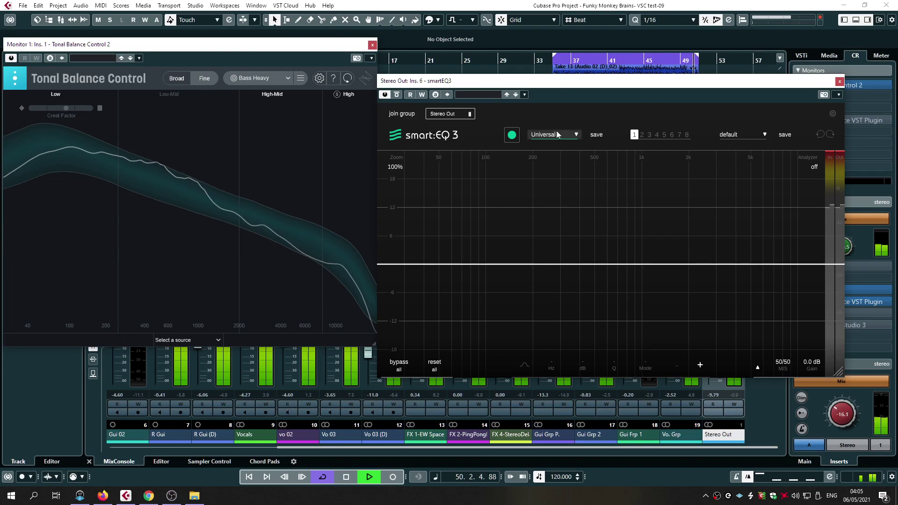
- Learn the Stereo Out signal with the Universal profile and set its smart filter to strength 27, width 56 and dynamic 54
left_click(512, 135)
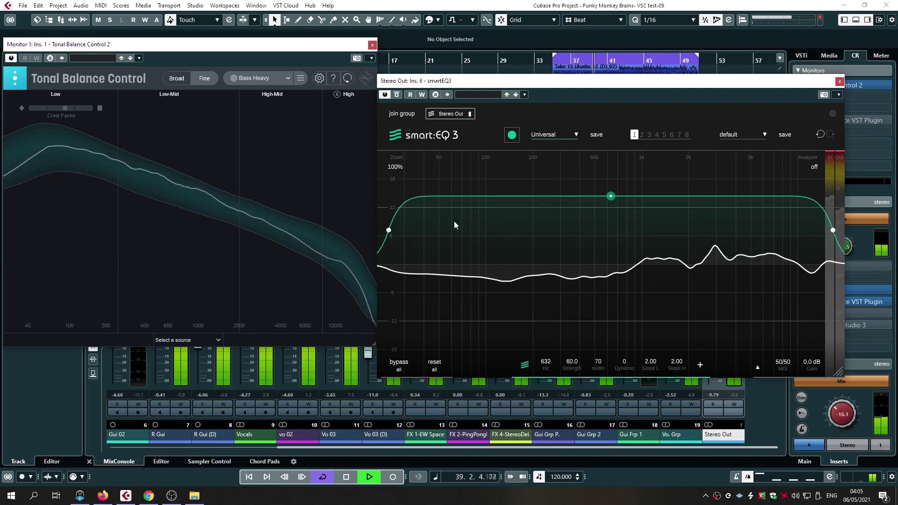
left_click_drag(610, 196, 609, 233)
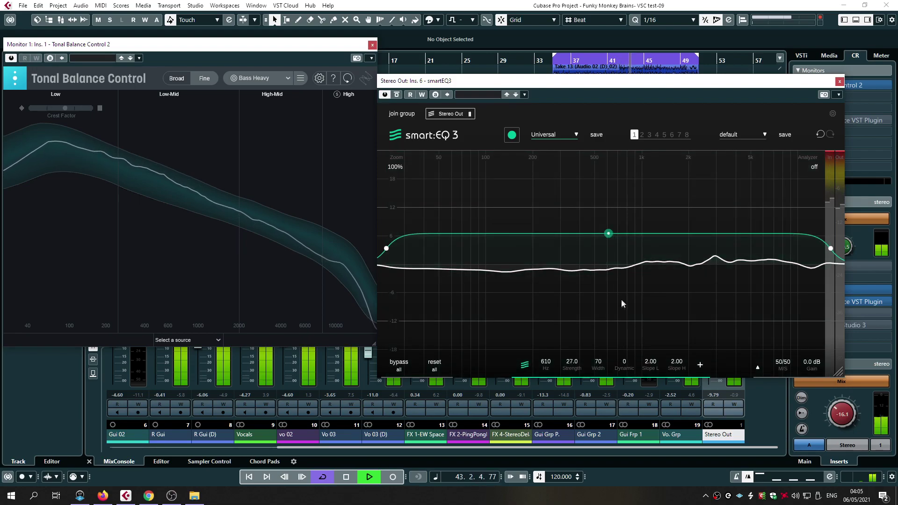
left_click_drag(388, 251, 451, 258)
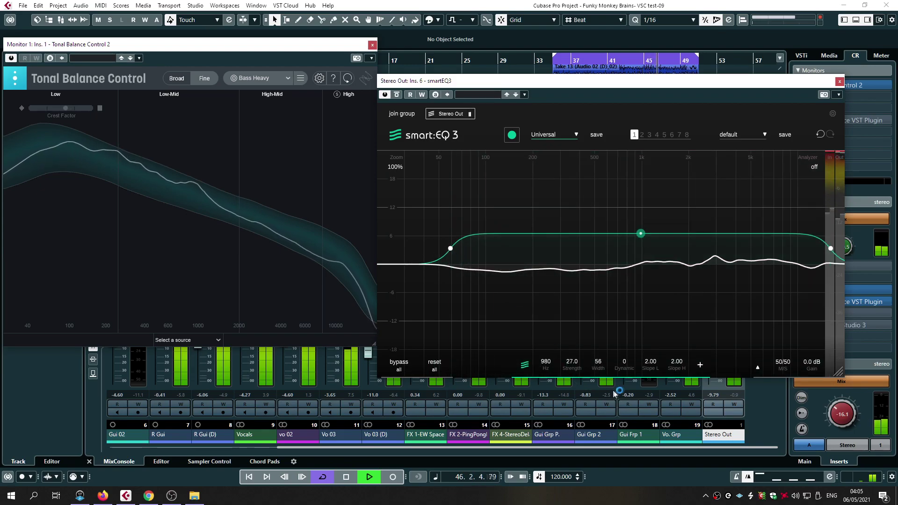
left_click_drag(618, 370, 610, 305)
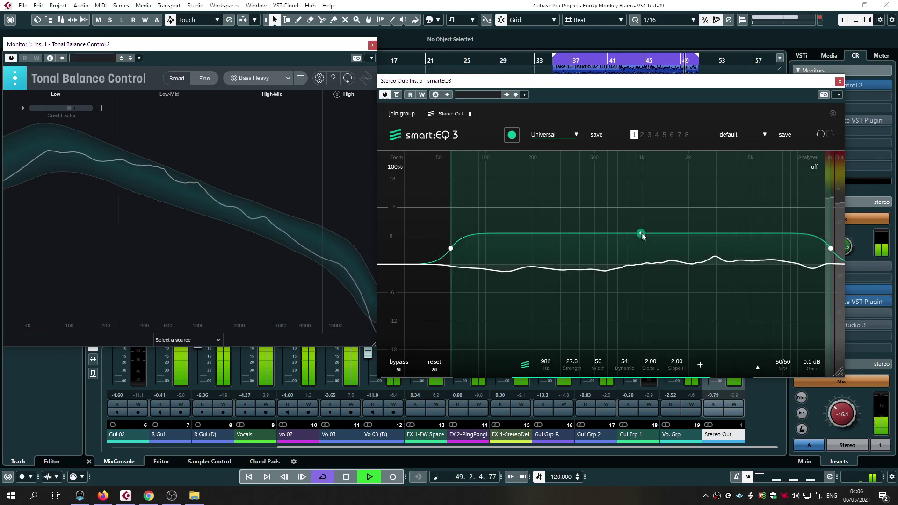
- Refine the Stereo Out smart filter to 417 Hz, strength 47.5, width 32 and dynamic 70
left_click_drag(640, 233, 628, 229)
left_click_drag(817, 246, 788, 246)
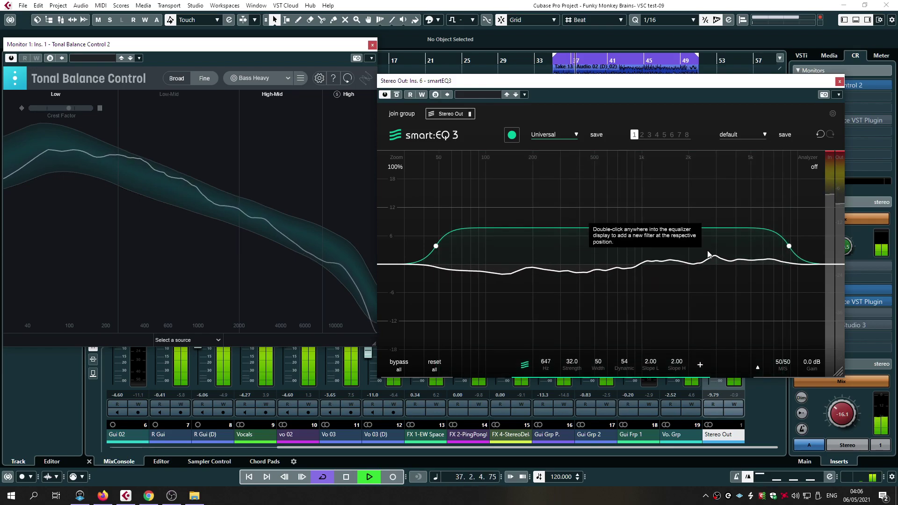
left_click_drag(613, 229, 606, 222)
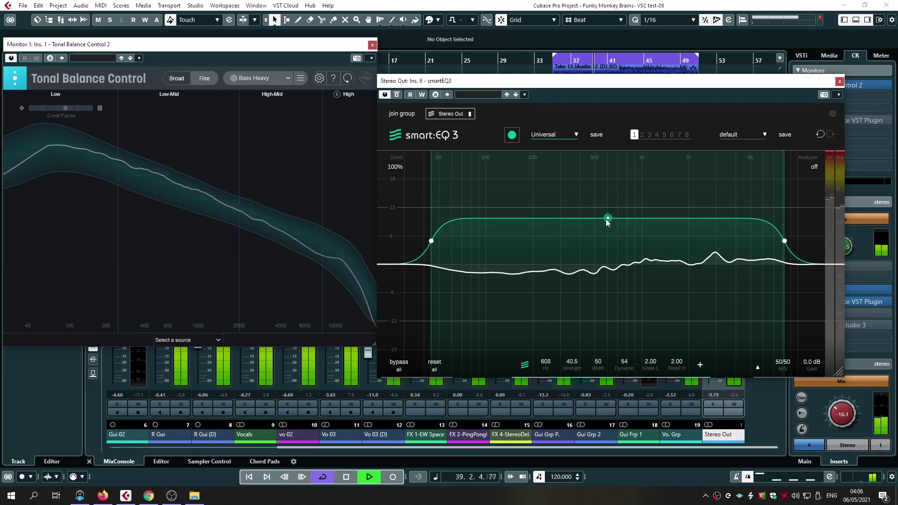
scroll(606, 223, "down", 8)
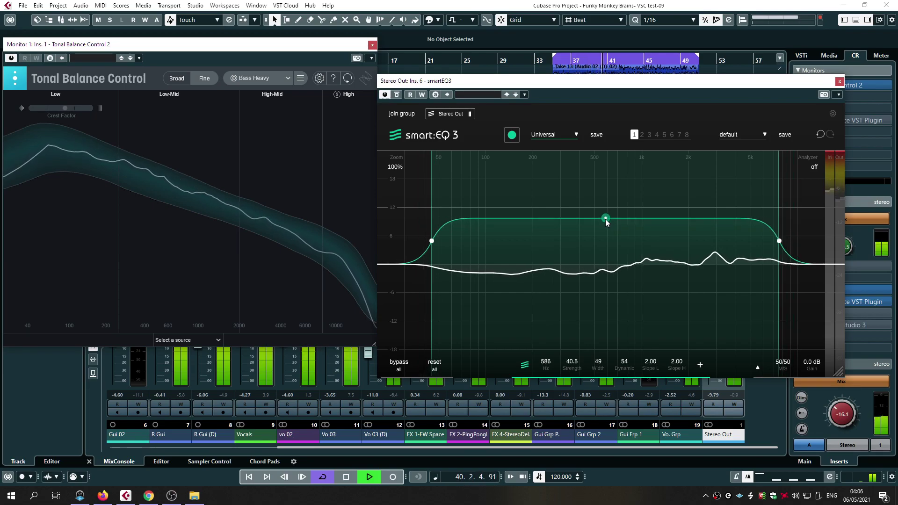
scroll(606, 222, "down", 4)
left_click_drag(606, 223, 583, 210)
scroll(568, 207, "up", 5)
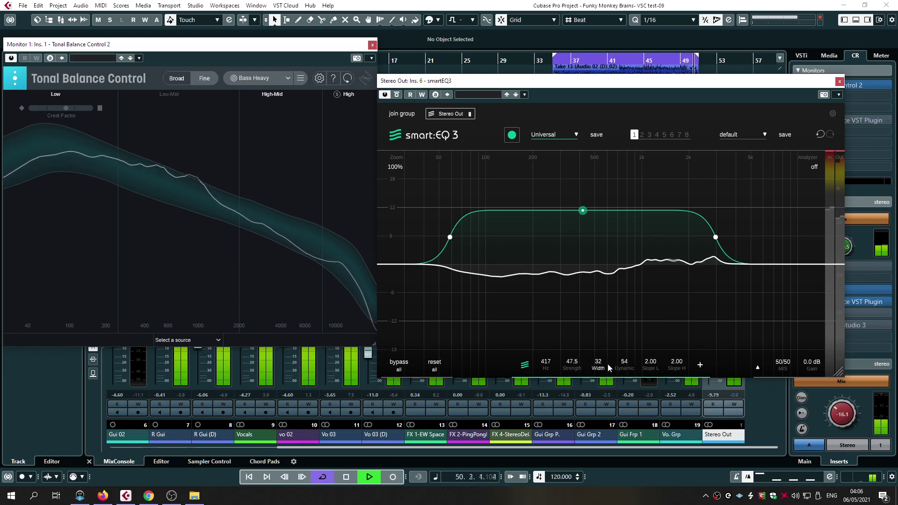
left_click_drag(624, 362, 624, 351)
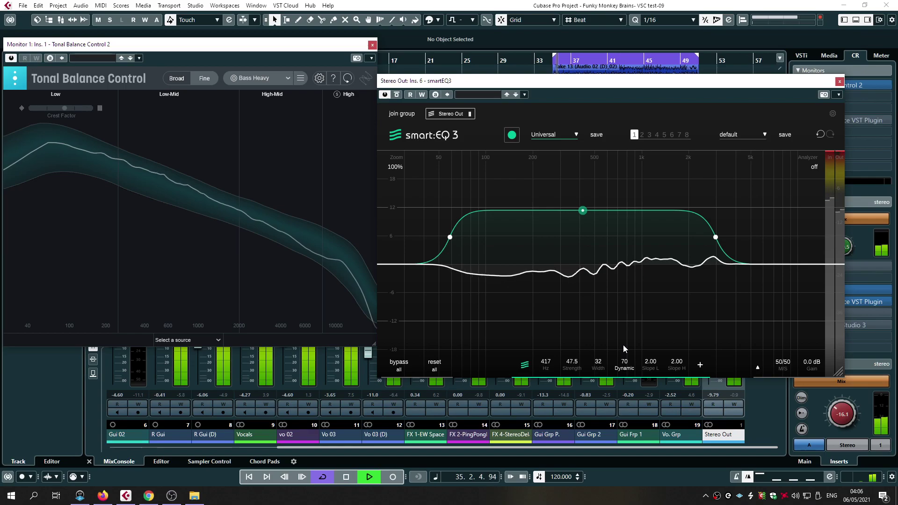
- Set the Stereo Out smart filter's dynamic to 54 and compare the equalized mix against bypass
left_click_drag(623, 346, 624, 366)
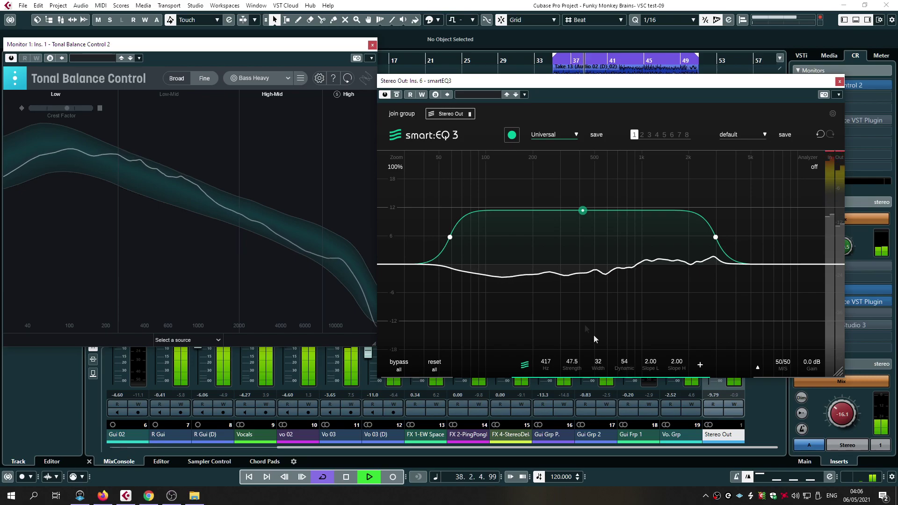
left_click(398, 367)
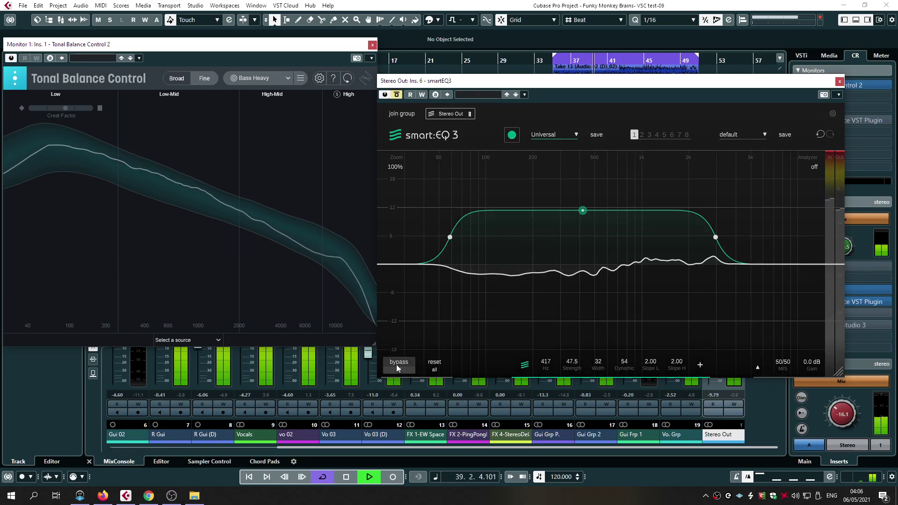
left_click(398, 367)
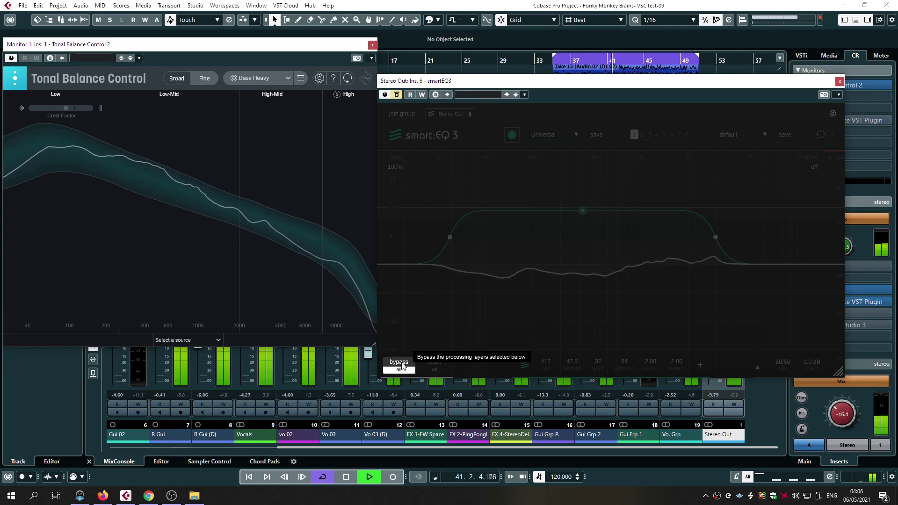
left_click(400, 367)
- Reshape the Stereo Out smart filter to 636 Hz, strength 29.5 and width 46, and compare it against bypass
left_click_drag(583, 210, 574, 231)
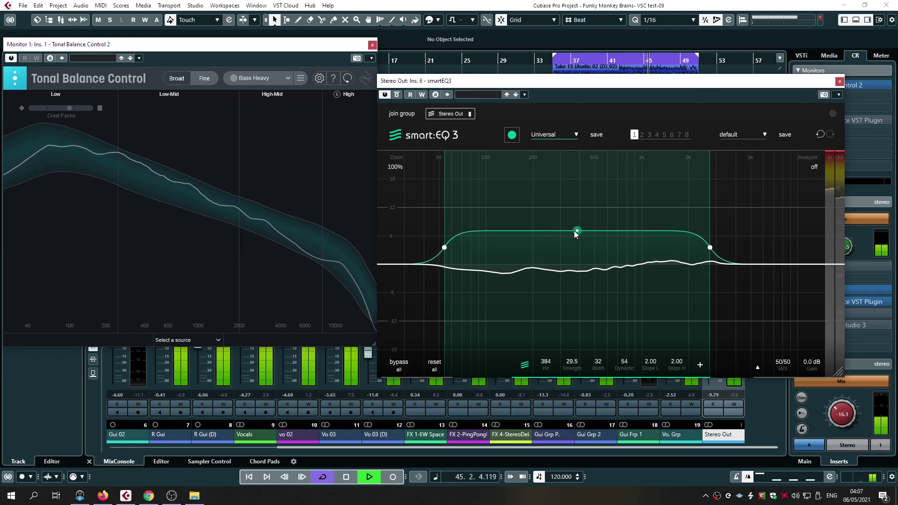
left_click_drag(709, 247, 777, 255)
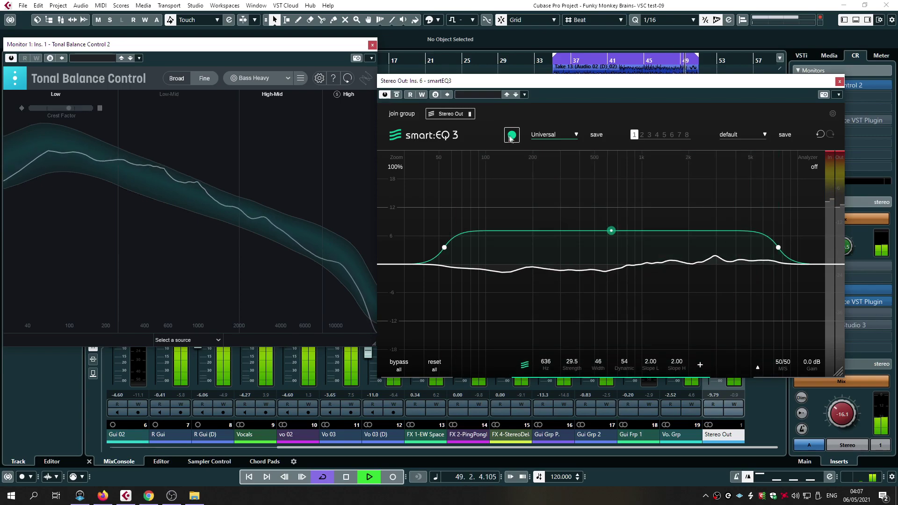
left_click(399, 364)
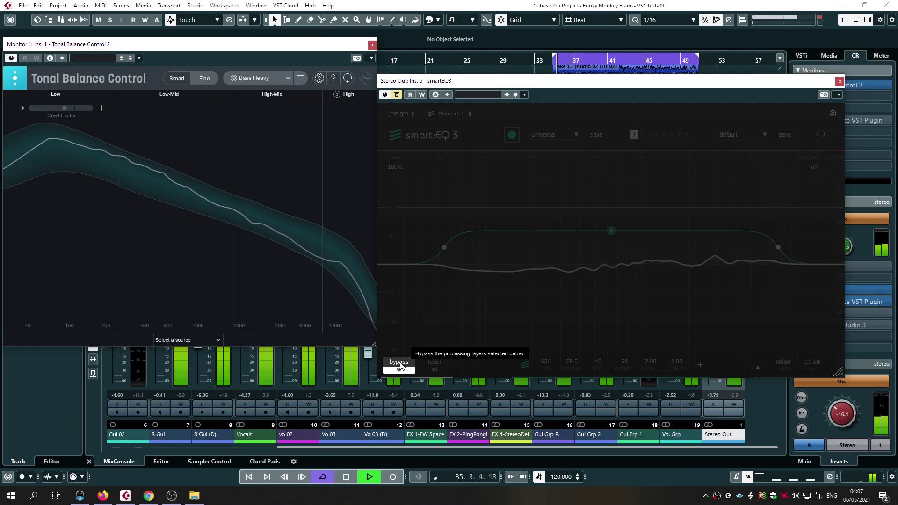
left_click(399, 364)
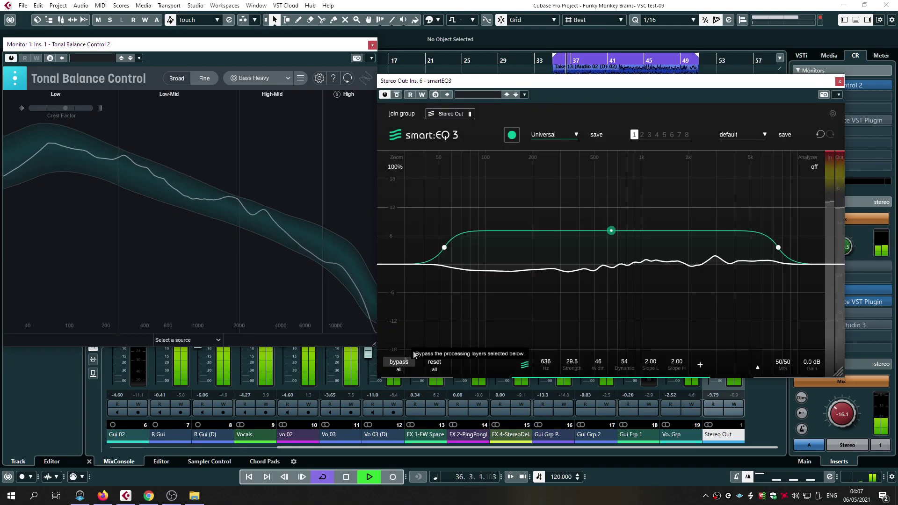
- Reduce the Stereo Out smart filter's strength to 23.5 and compare it against bypass
left_click_drag(611, 230, 611, 240)
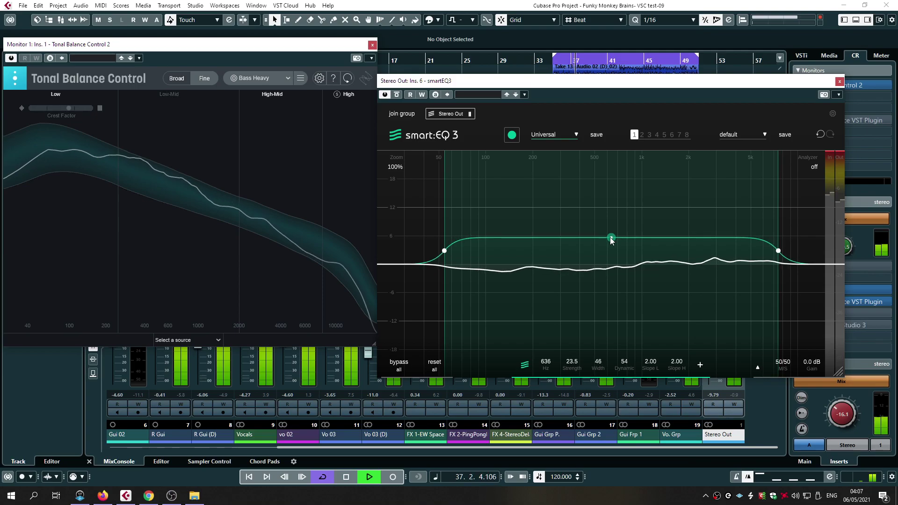
left_click(403, 366)
left_click(401, 366)
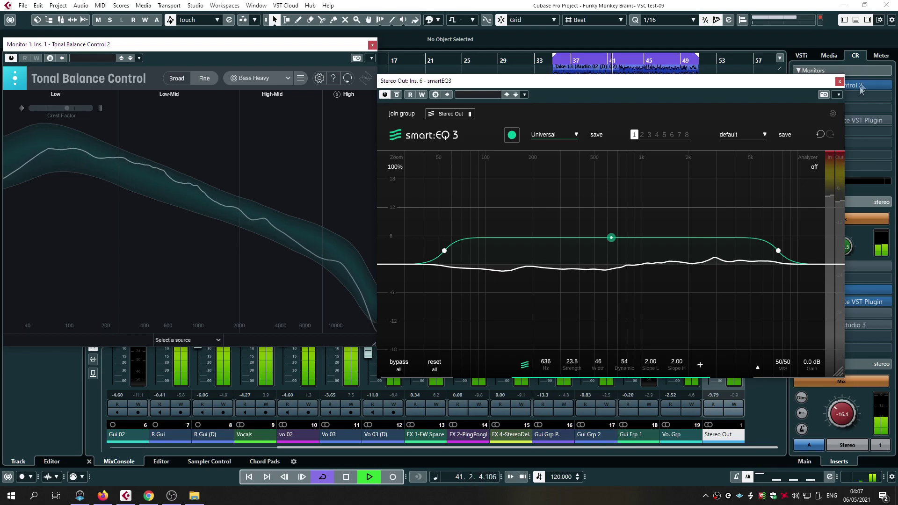
- Close the smartEQ3 and Tonal Balance Control 2 windows and extend the loop's start back to where the vocal clips begin
key("ctrl+w")
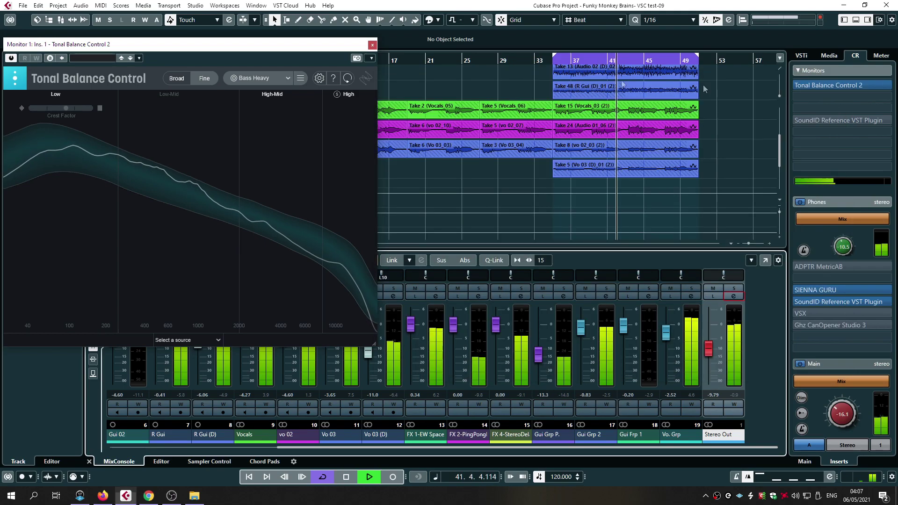
left_click(373, 43)
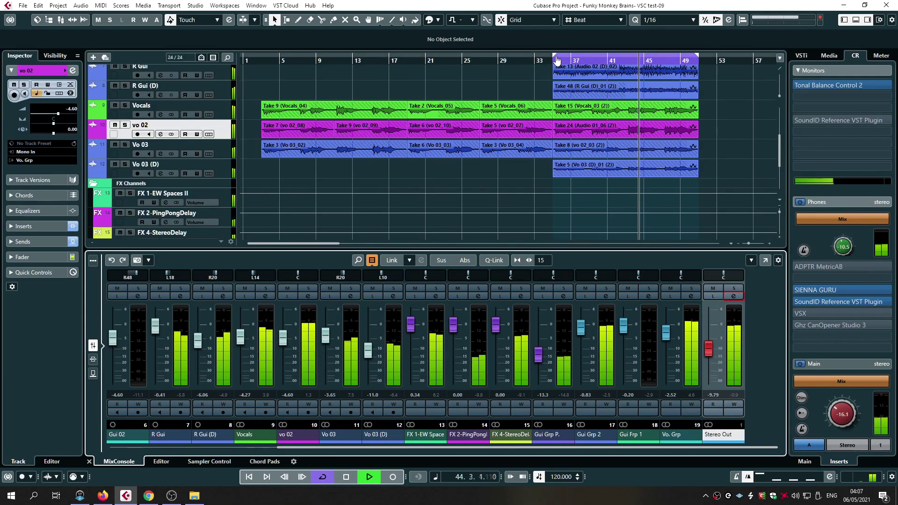
left_click_drag(556, 60, 264, 88)
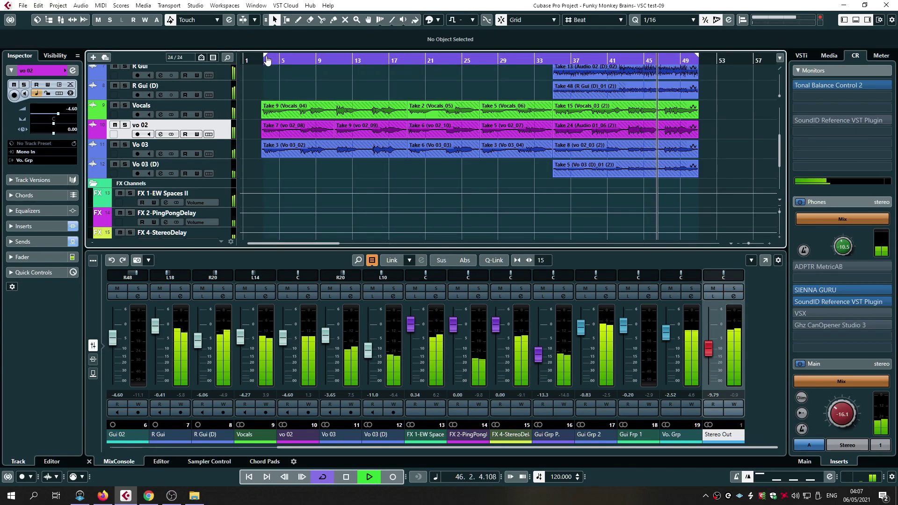
left_click_drag(264, 60, 261, 59)
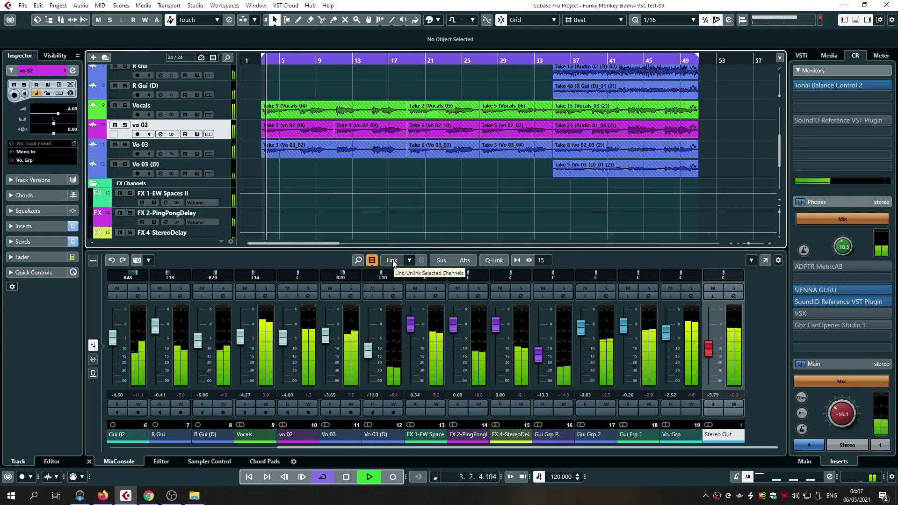
- Open the Vo 03 (D) channel settings, move playback to about bar 35, and insert smartEQ3 in slot 6
left_click(395, 298)
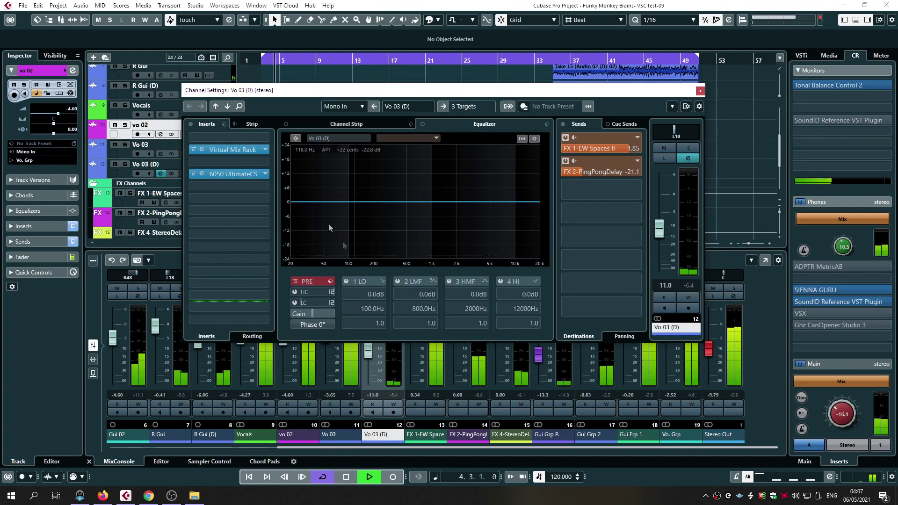
left_click(561, 59)
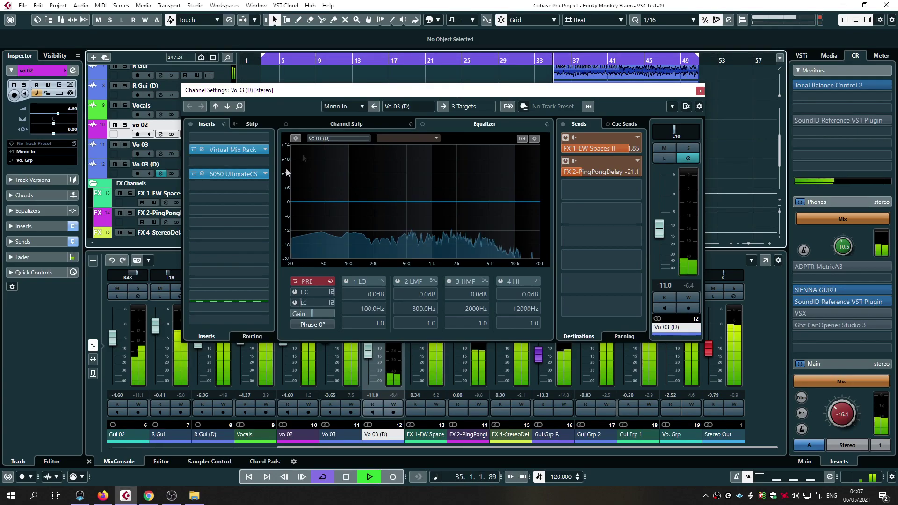
left_click(254, 206)
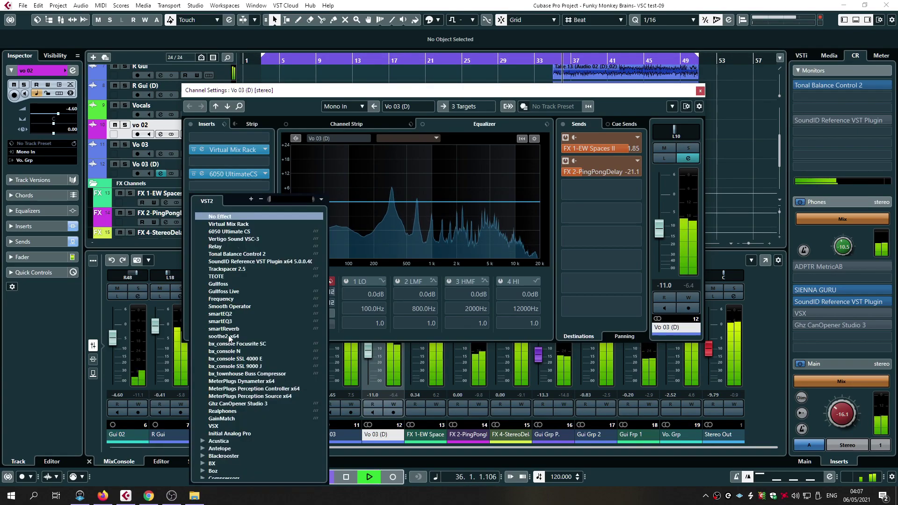
left_click(221, 321)
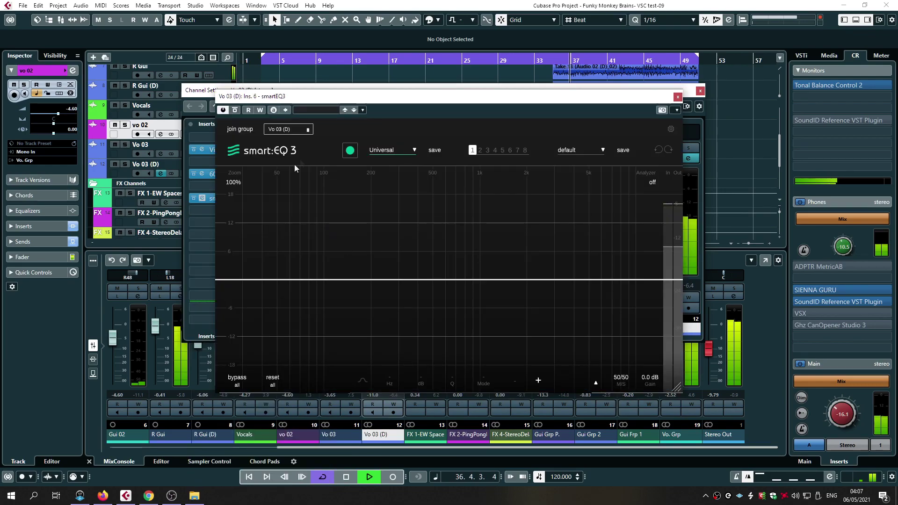
- Choose the Vocal High profile for Vo 03 (D) and have smartEQ3 learn its signal
left_click(382, 150)
left_click(367, 173)
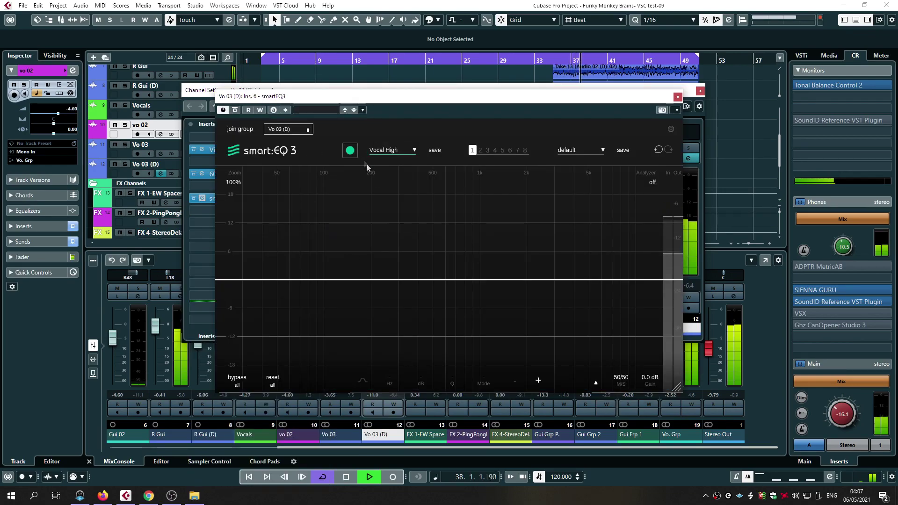
left_click(350, 150)
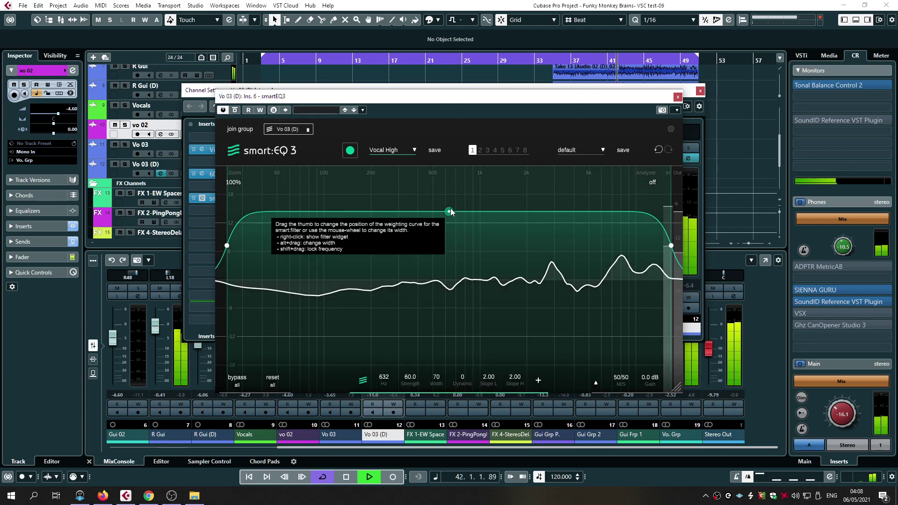
- Set the Vo 03 (D) smart filter to 931 Hz, strength 35.5, width 43 and dynamic 79, and close its plug-in and channel settings
left_click_drag(450, 218, 450, 241)
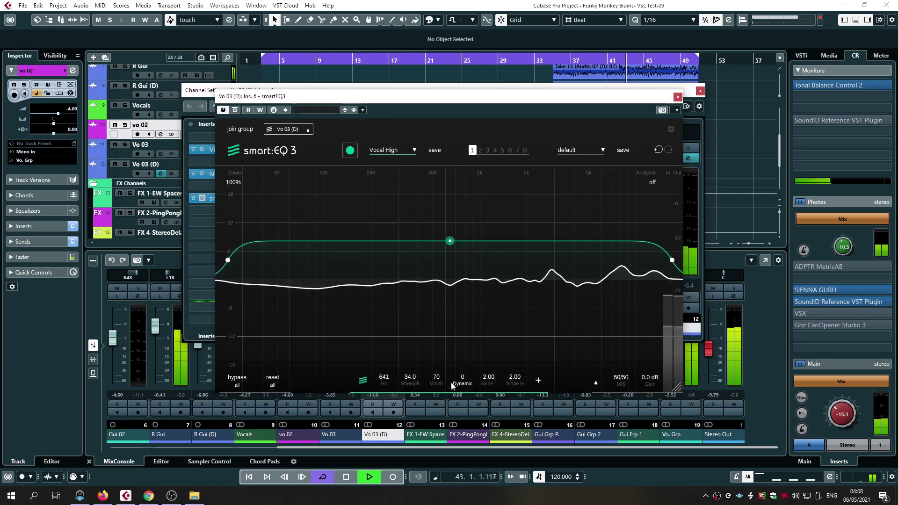
left_click_drag(464, 374, 444, 289)
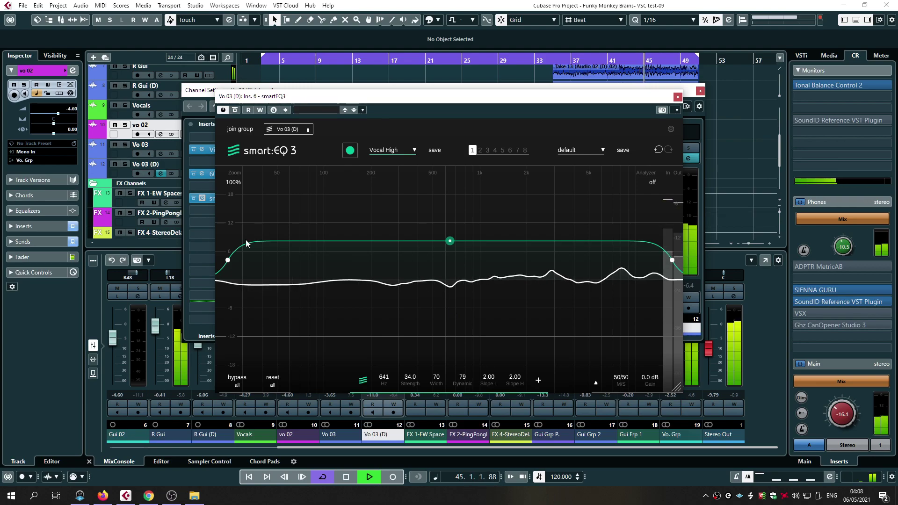
left_click_drag(228, 262, 353, 262)
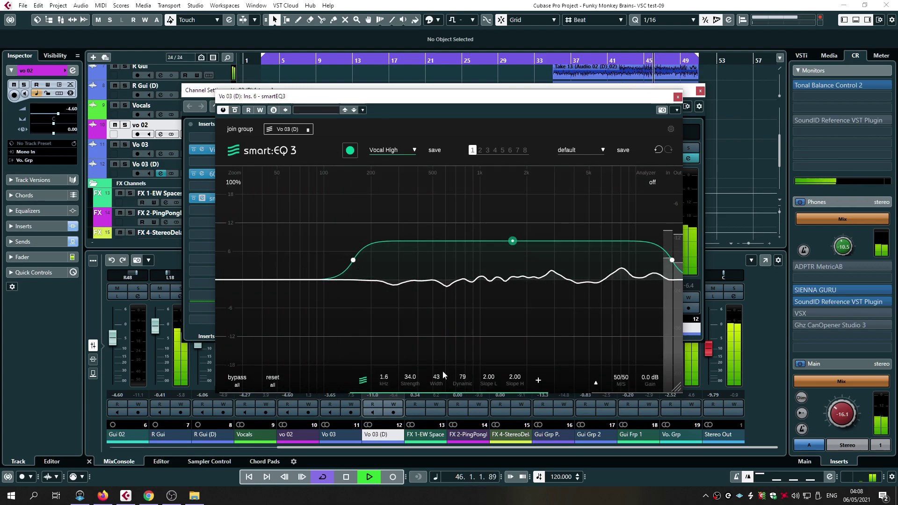
left_click_drag(512, 241, 475, 240)
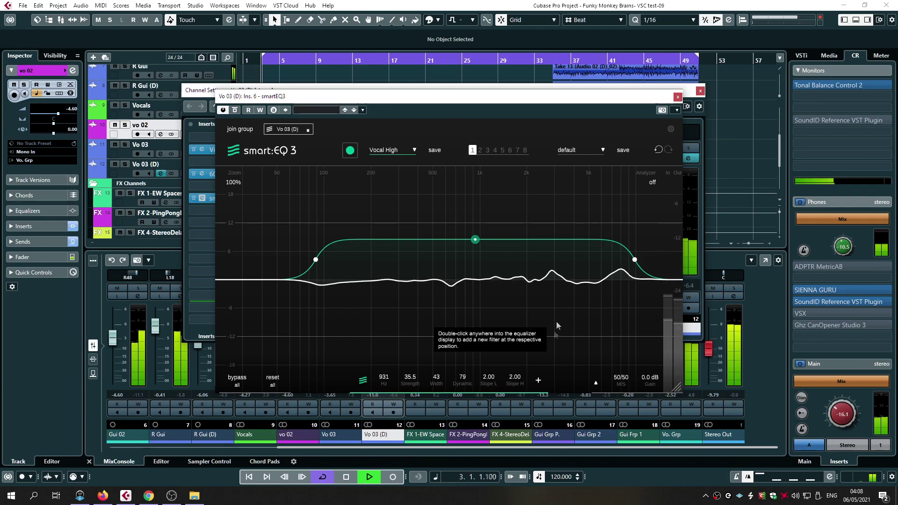
left_click(677, 98)
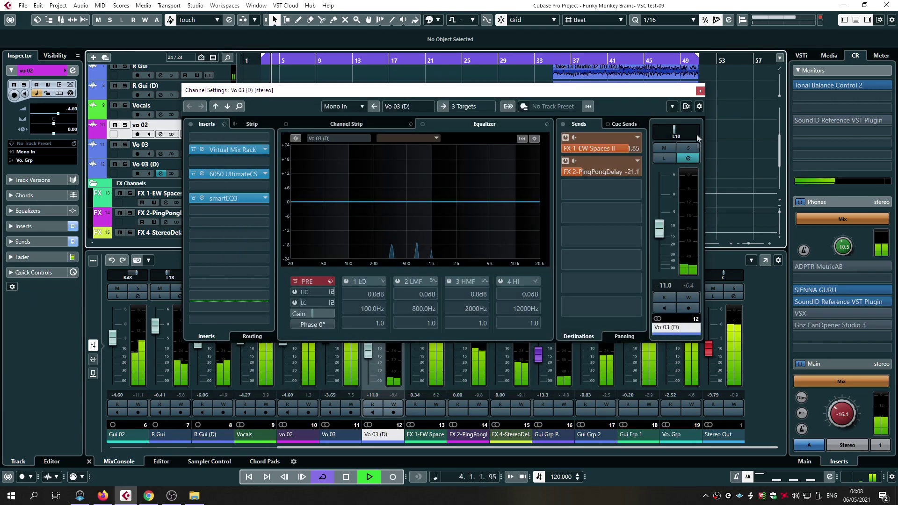
left_click(700, 92)
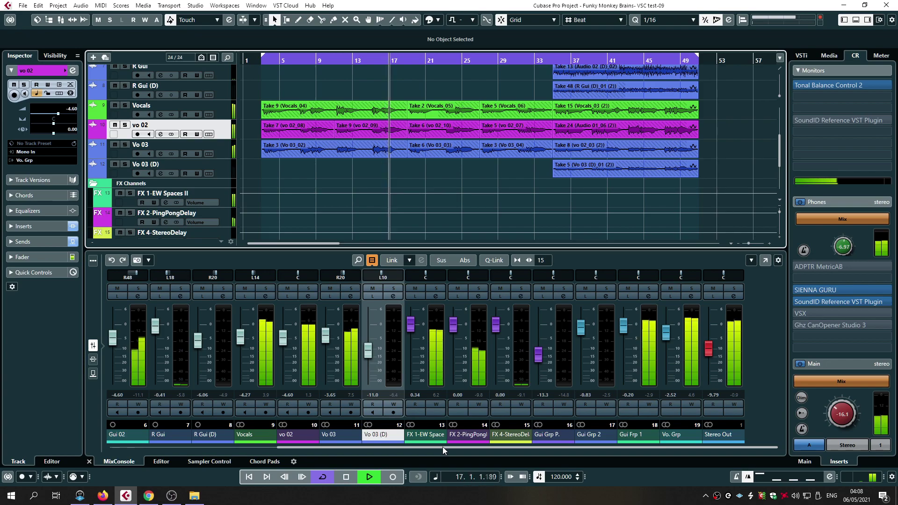
- Open SIENNA GURU from the Phones inserts, recall preset 5 with the Hi-Fis room, and reposition its window
left_click(825, 286)
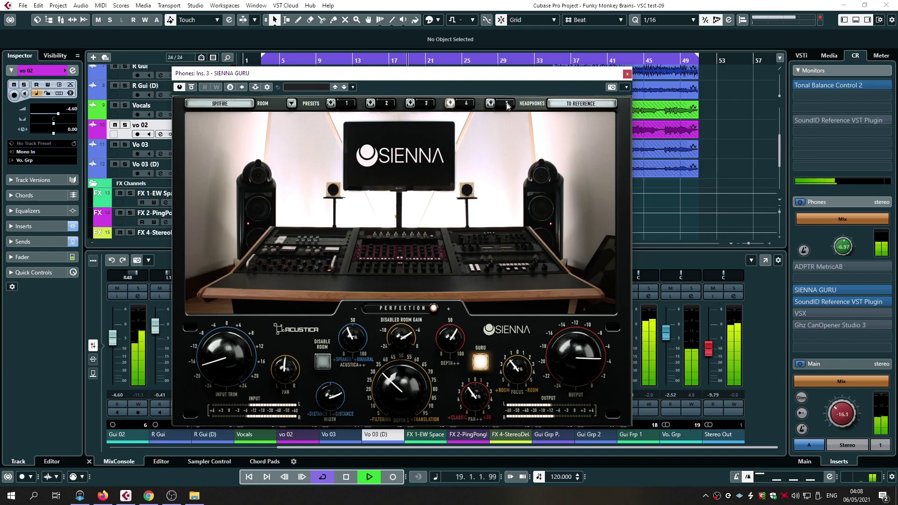
left_click(504, 104)
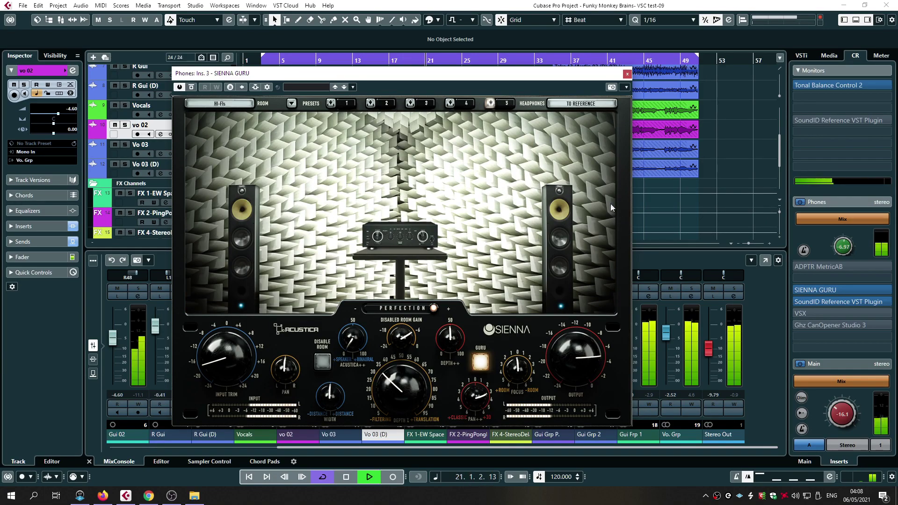
left_click_drag(591, 74, 610, 55)
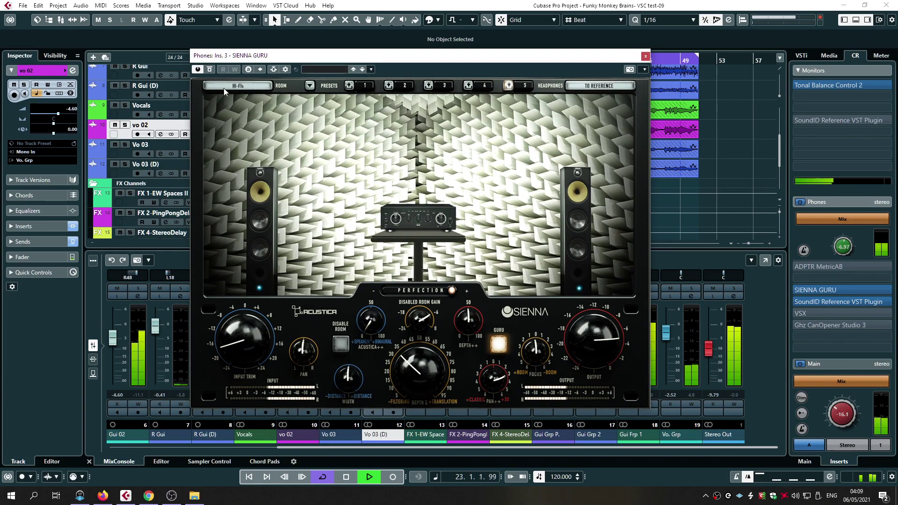
left_click_drag(334, 62, 385, 67)
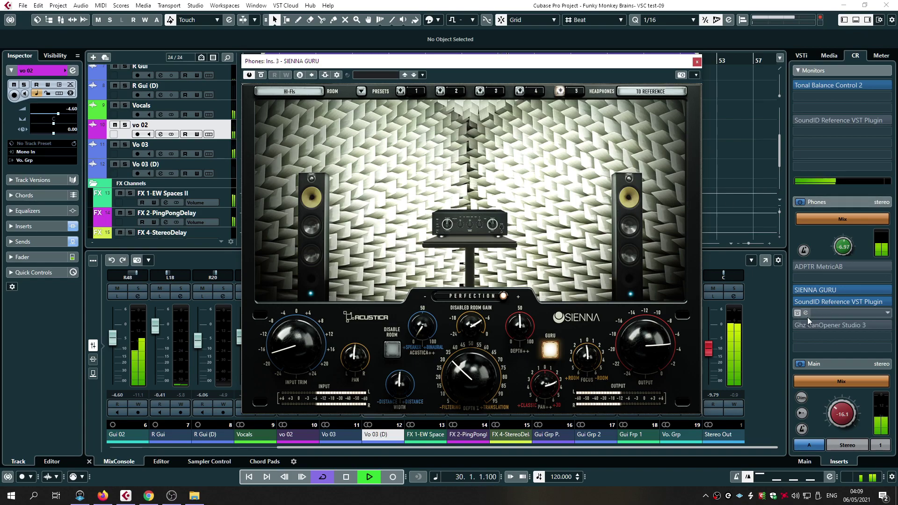
left_click_drag(437, 61, 420, 52)
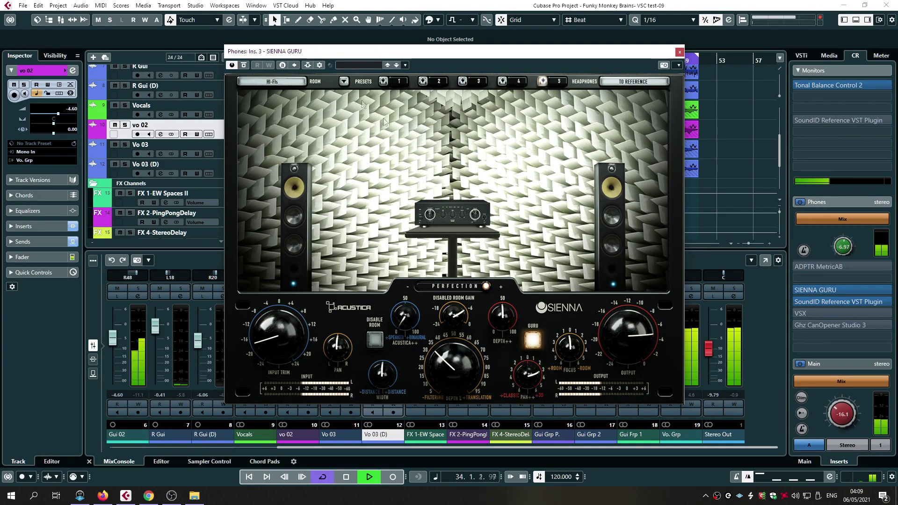
- Audition the mix through a C04 Tablets room, and switch SIENNA GURU to the [A05 Speakers] TIMIR room
left_click(275, 83)
mouse_move(299, 238)
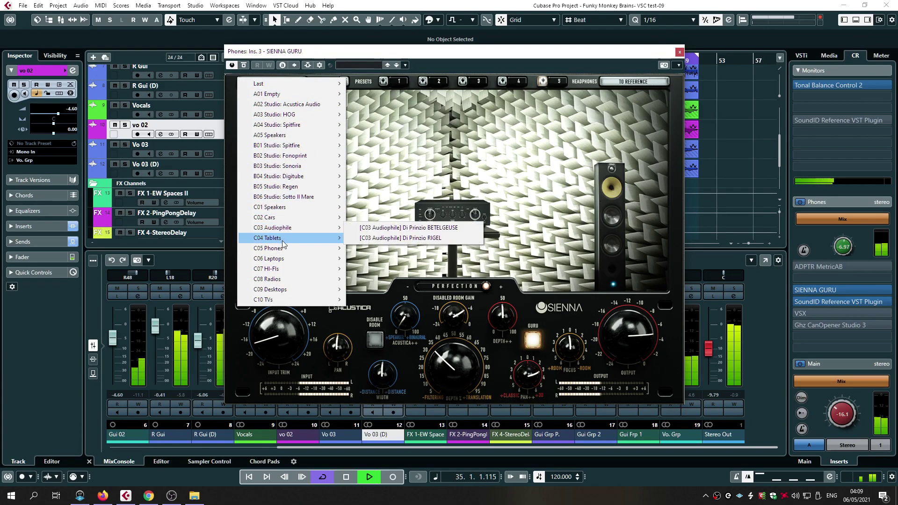
left_click(379, 248)
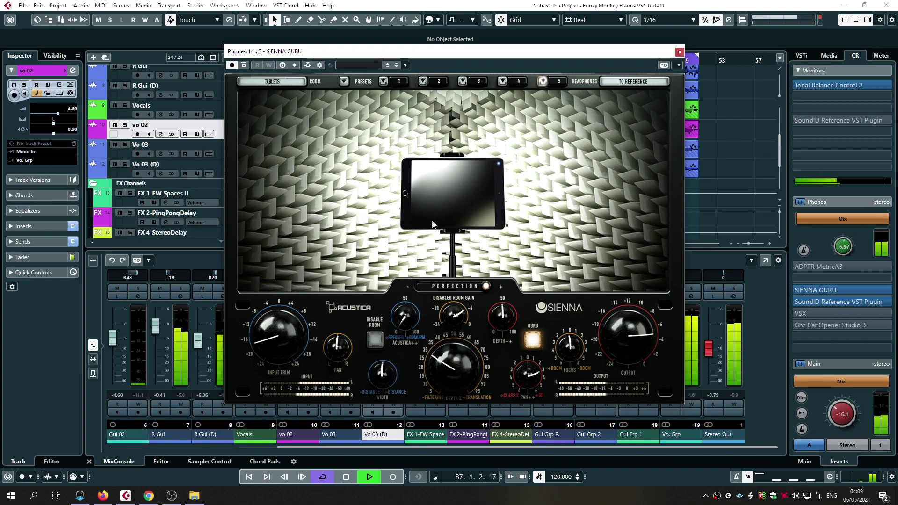
left_click(280, 83)
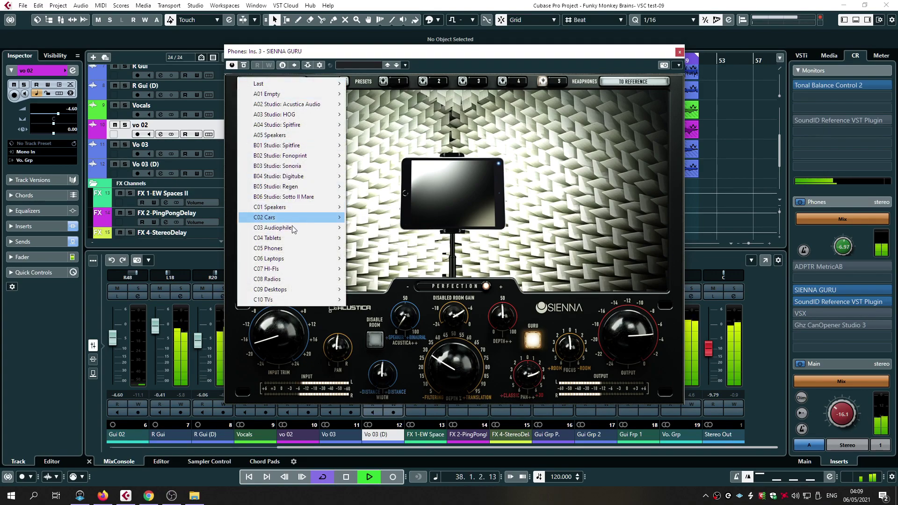
mouse_move(285, 136)
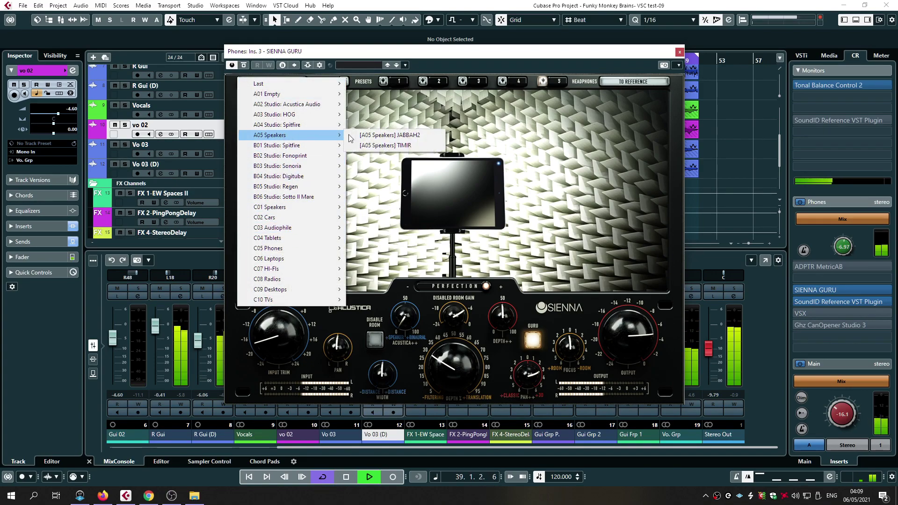
left_click(388, 145)
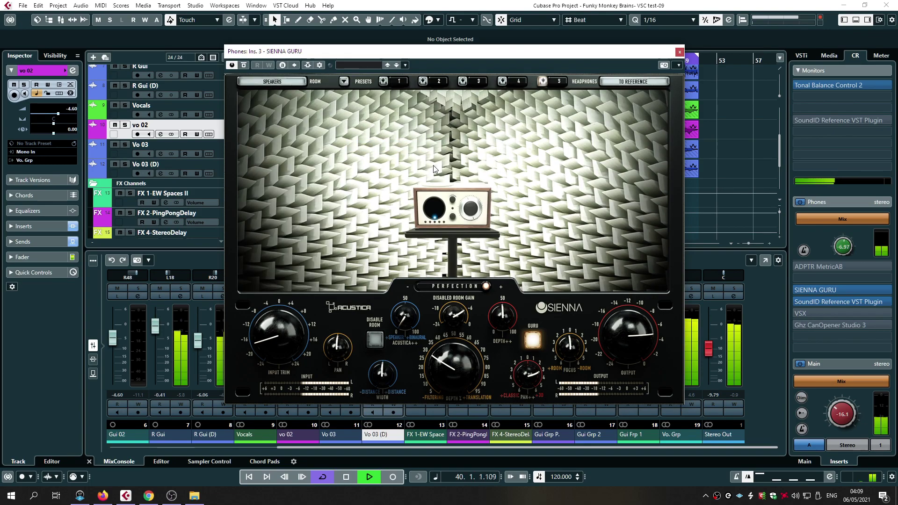
- Audition the mix through SIENNA GURU's [B01 Studio: Spitfire] ALDEBARAN room, and switch to the SIRIO800 (Sub) room of the same studio
left_click(281, 86)
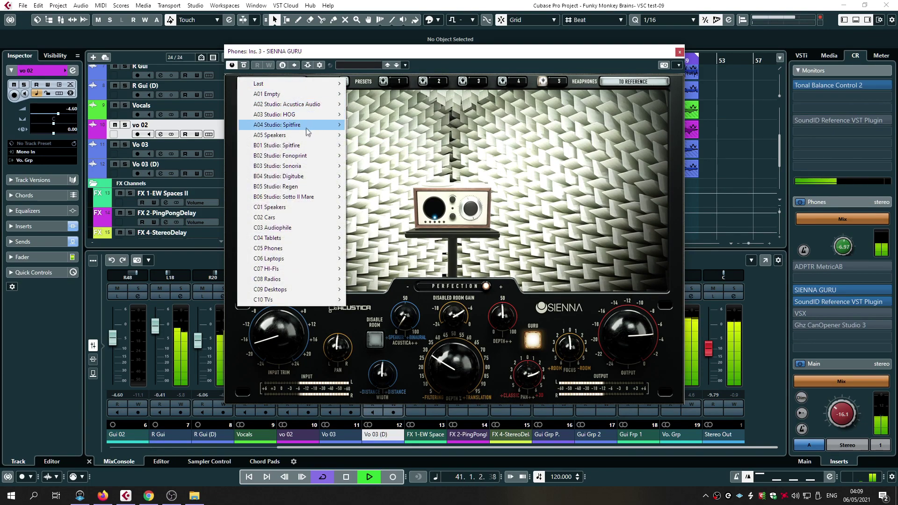
mouse_move(306, 145)
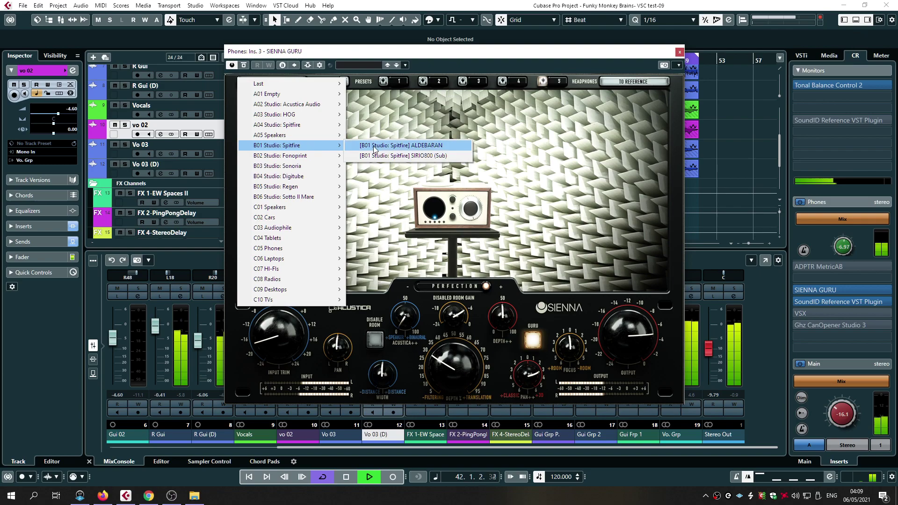
left_click(400, 145)
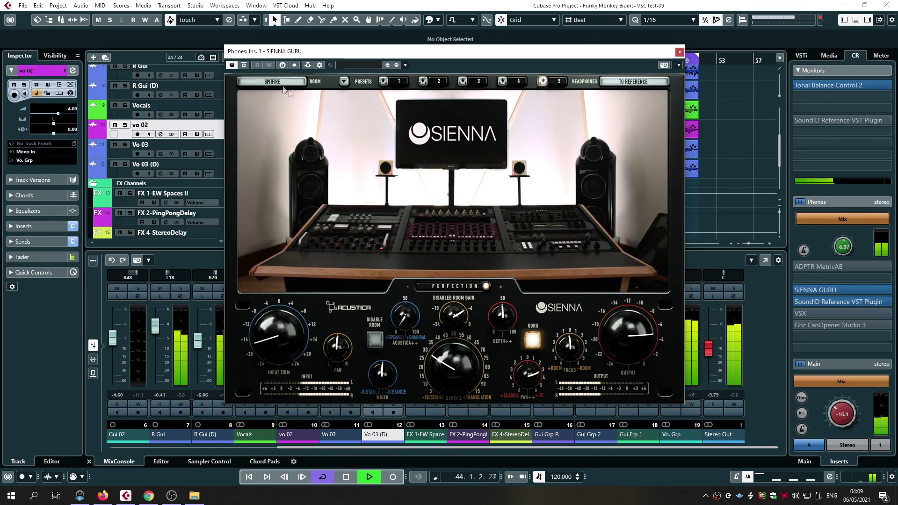
left_click(272, 81)
mouse_move(311, 145)
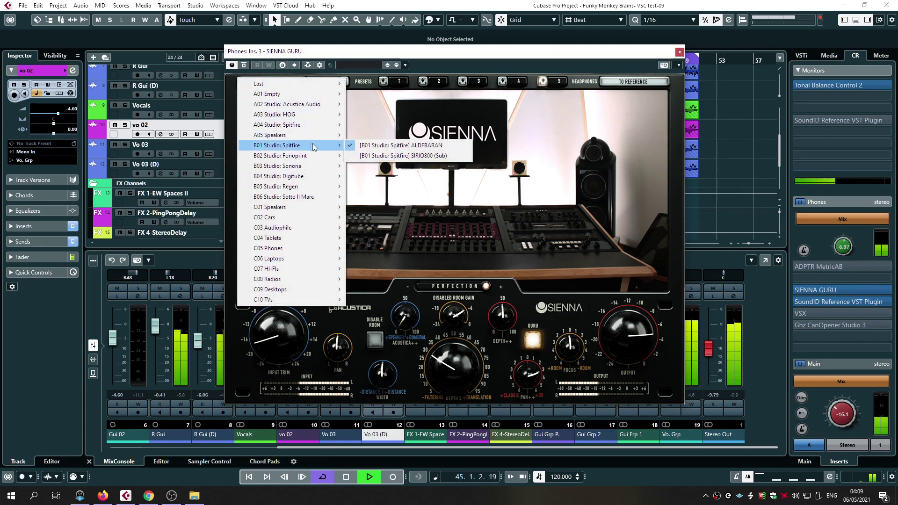
left_click(383, 158)
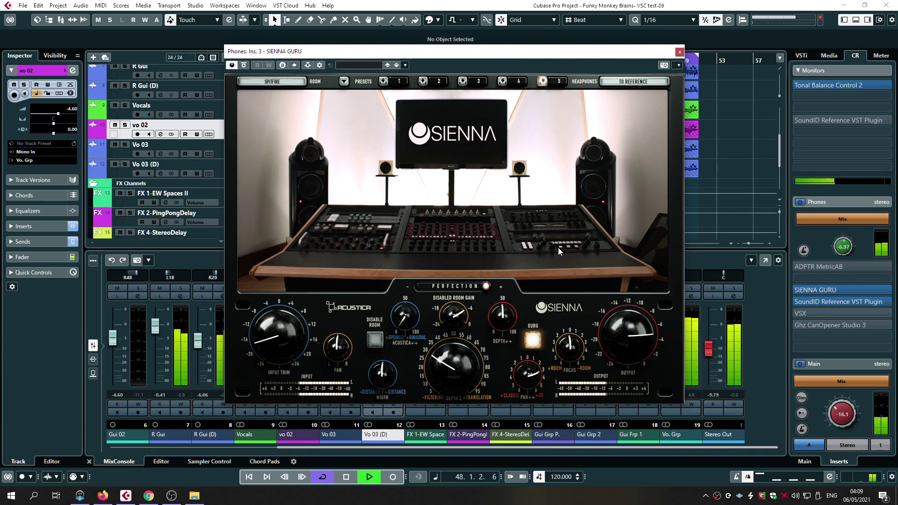
- Review the SoundID Reference headphone calibration on the Phones inserts, close it and SIENNA GURU, and stop playback
left_click(828, 302)
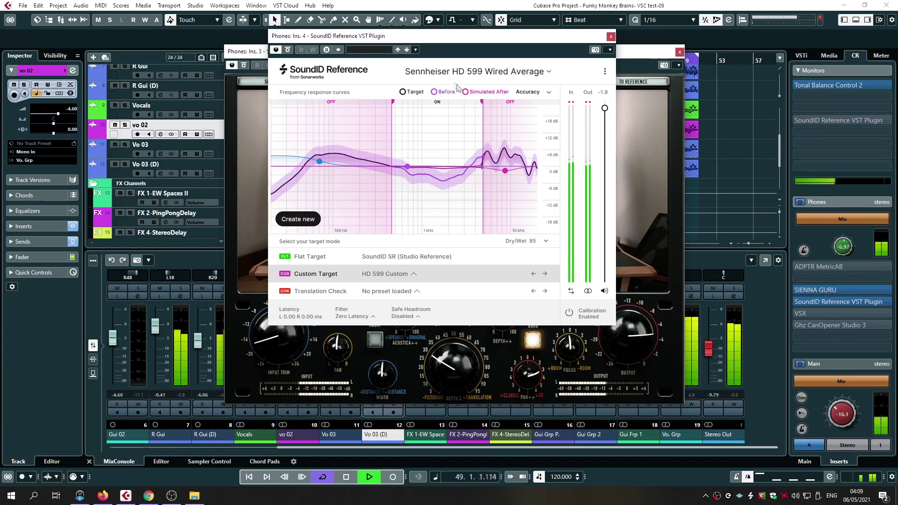
left_click_drag(444, 36, 182, 54)
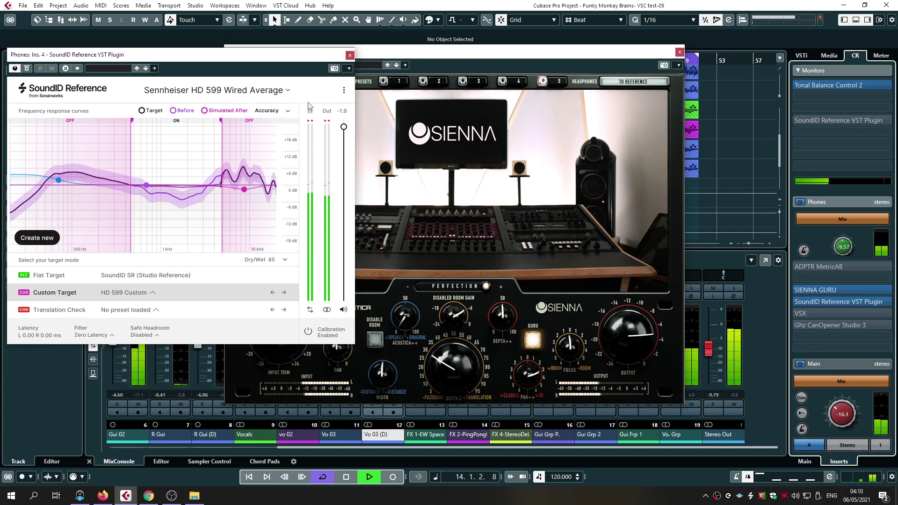
left_click(349, 56)
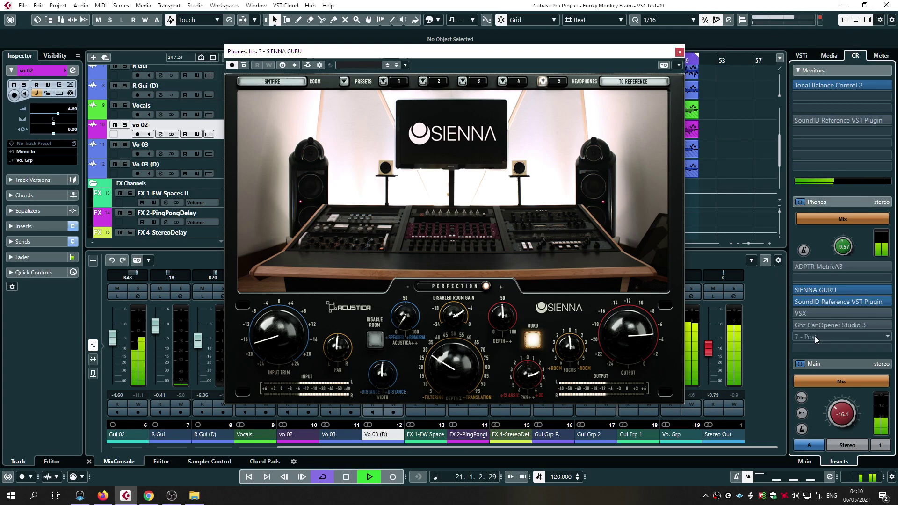
left_click(679, 51)
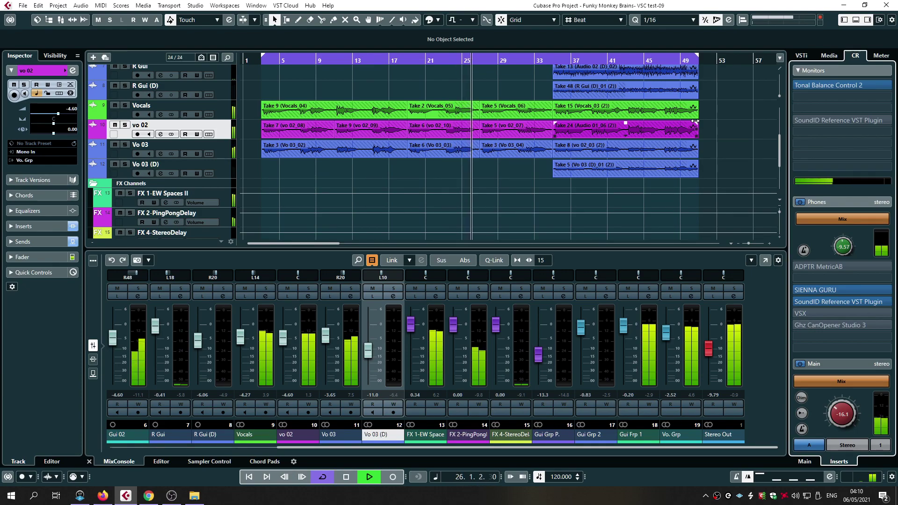
left_click(350, 474)
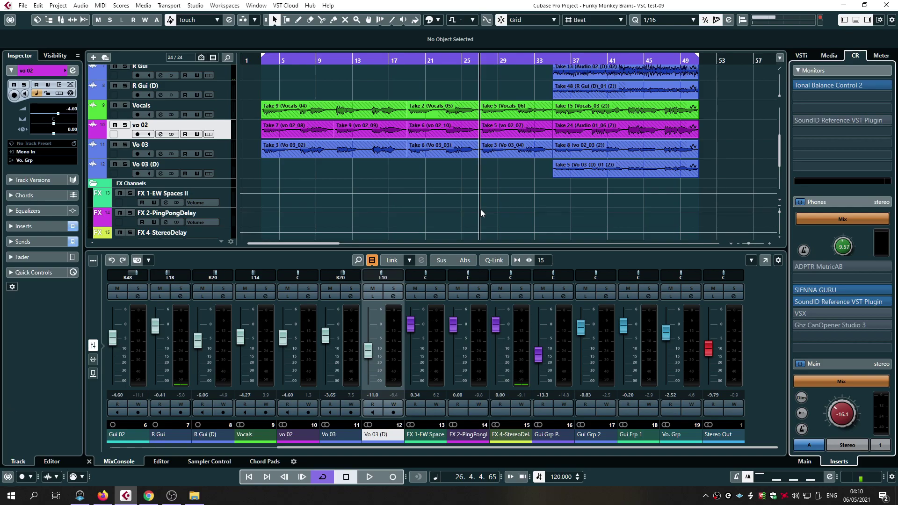
- Open the MixConsole, insert smartEQ2 below smartEQ3 in Drum Bus insert slot 7, and reposition its window
key("F3")
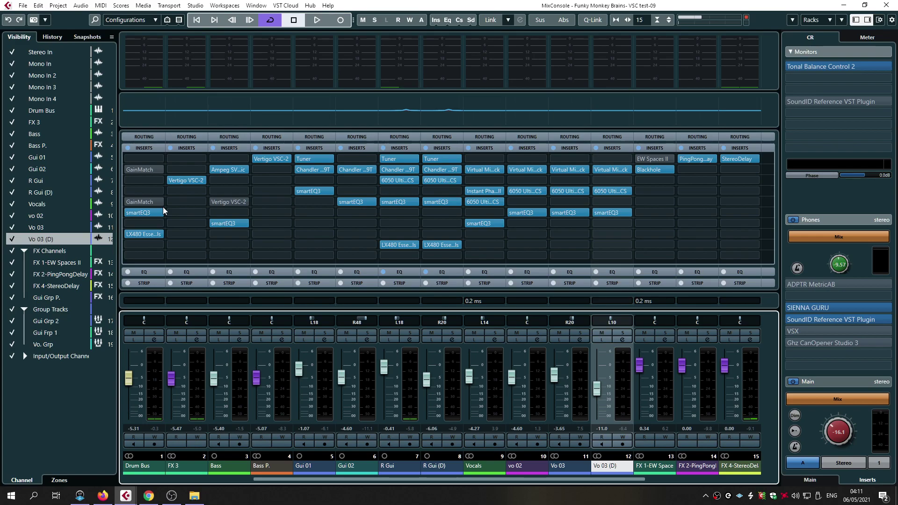
left_click_drag(163, 207, 153, 215)
left_click(160, 223)
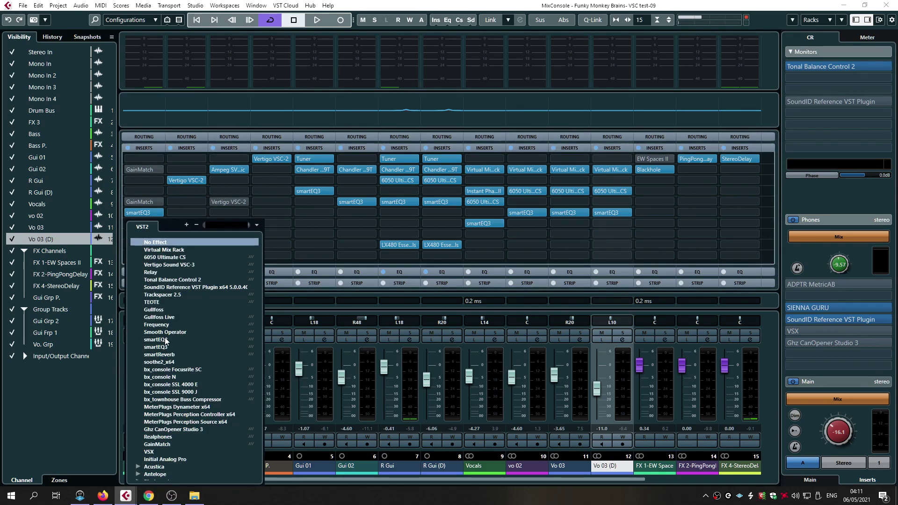
key("Escape")
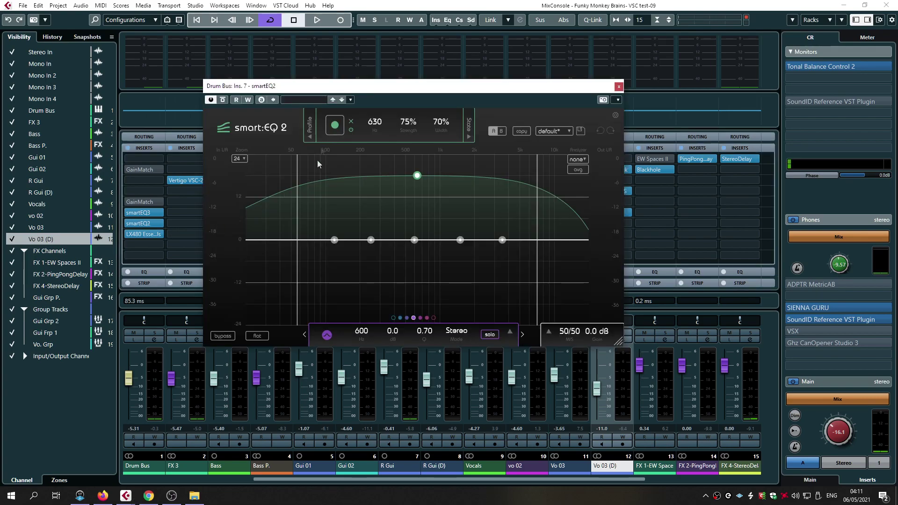
left_click_drag(312, 95, 354, 50)
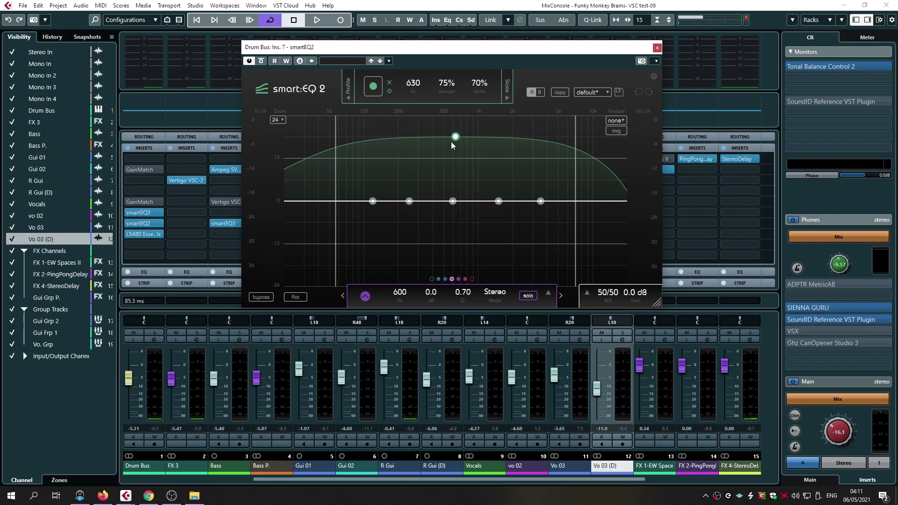
- Set the smartEQ2 smart filter width to 65%, move the second band to 309 Hz with Q 1.3 and 0 dB gain, and show the profile options
scroll(455, 138, "down", 5)
scroll(457, 137, "up", 3)
left_click_drag(409, 202, 419, 187)
scroll(420, 189, "up", 3)
scroll(420, 189, "up", 3)
double_click(419, 186)
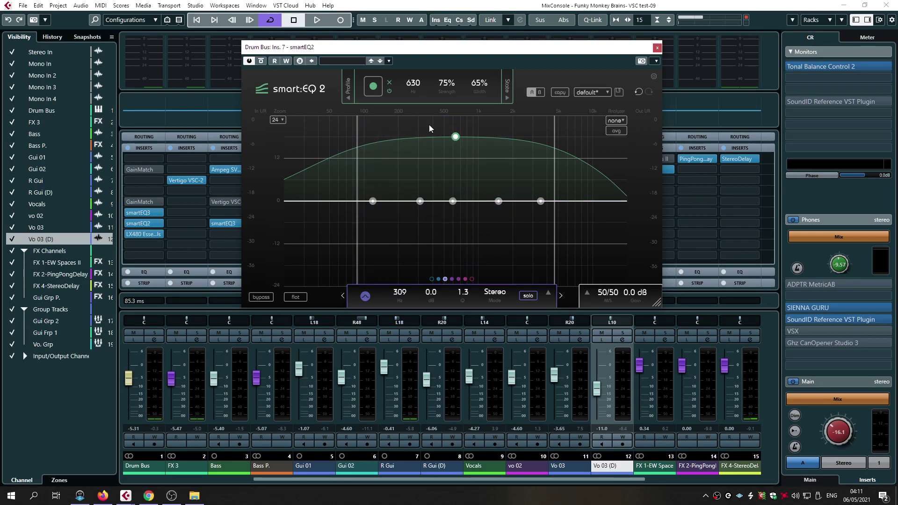
left_click(348, 87)
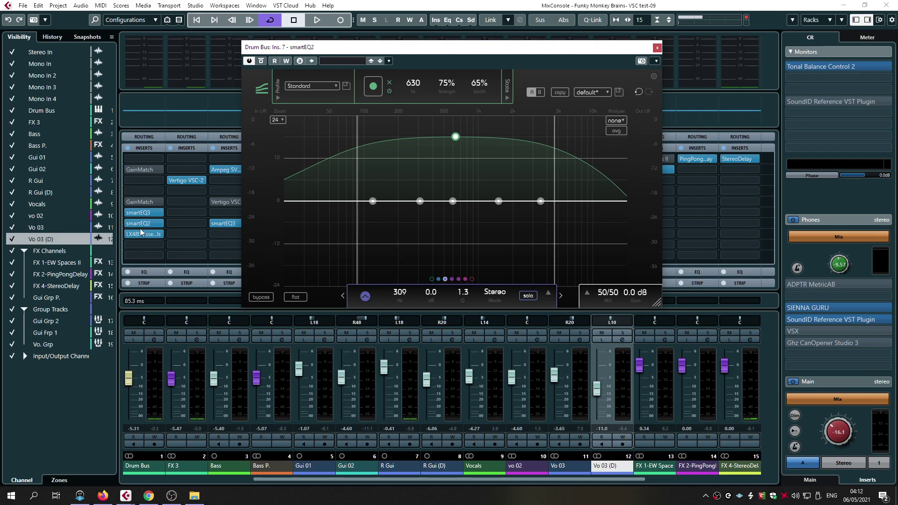
- Remove smartEQ2 from the Drum Bus by setting insert slot 7 to No Effect
left_click(164, 225)
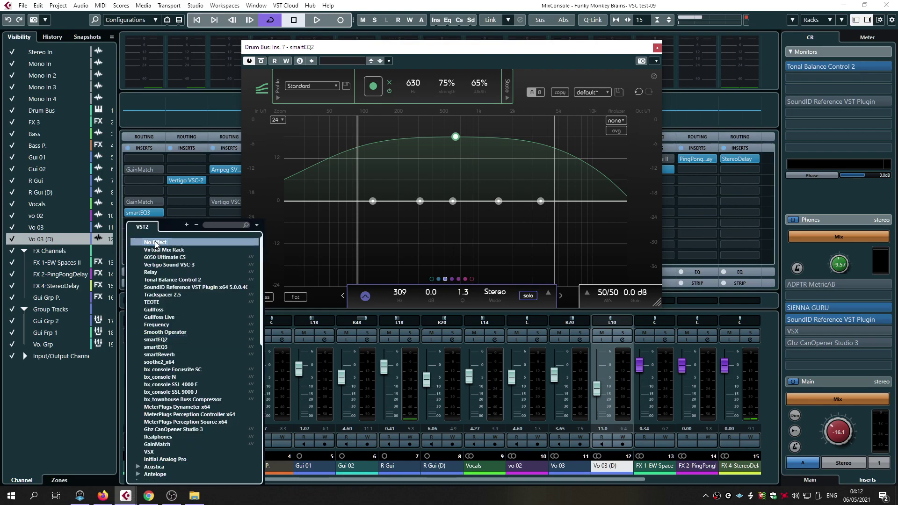
left_click(164, 224)
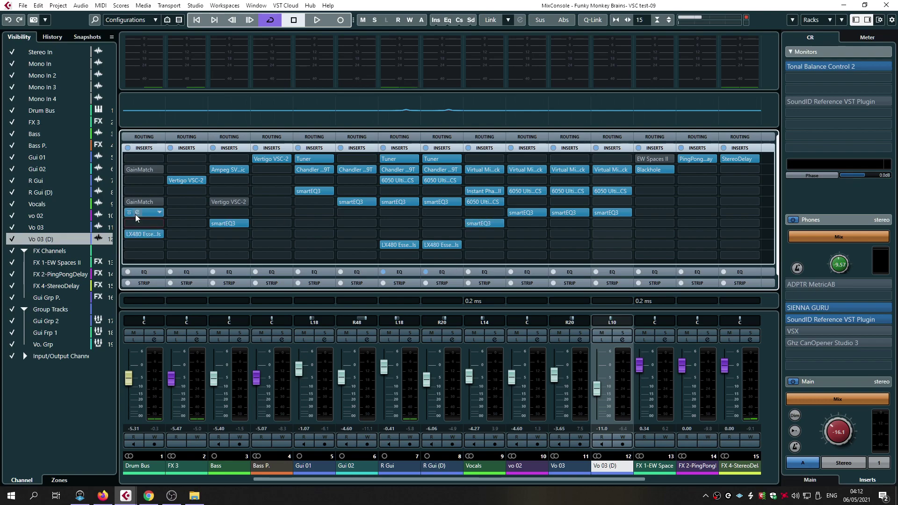
mouse_move(161, 217)
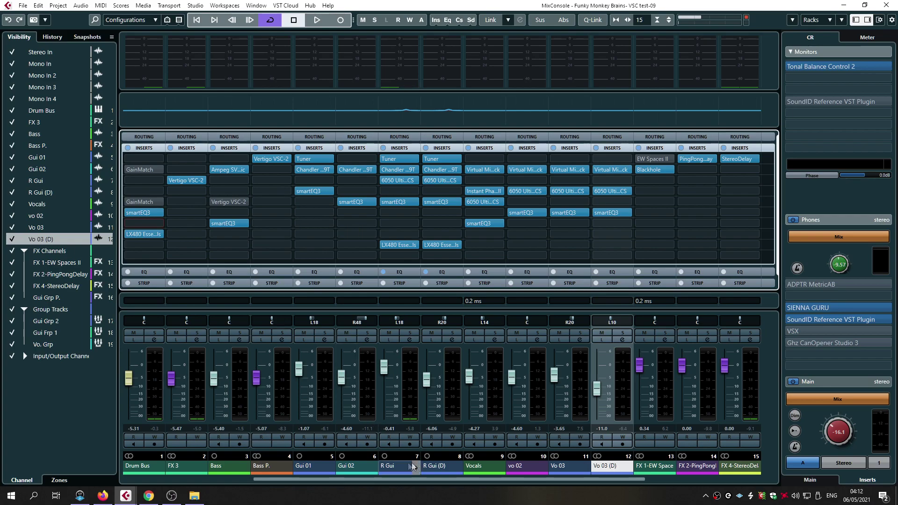
- Insert Frequency in slot 6 of Gui 02 and shape band 5 into a narrow 9.3 dB boost at 2.38 kHz with Q 9.8
left_click_drag(402, 480, 416, 480)
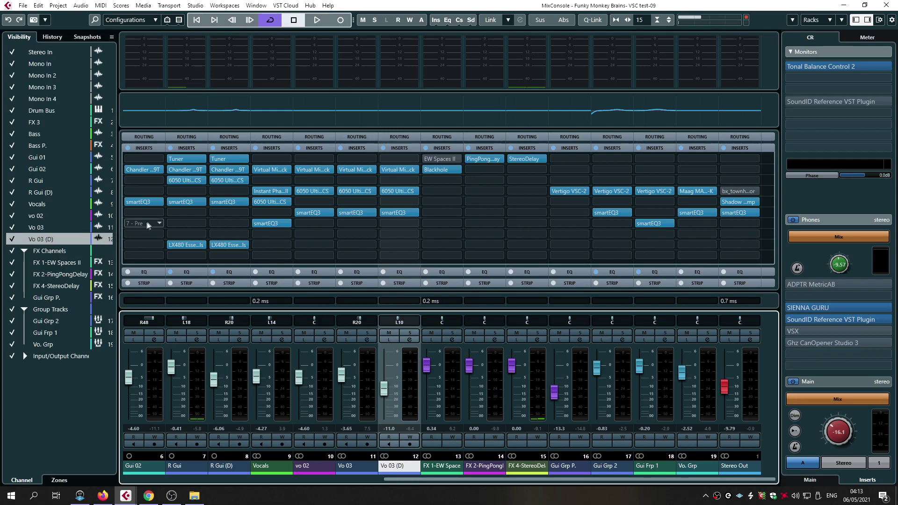
left_click(157, 212)
key("Escape")
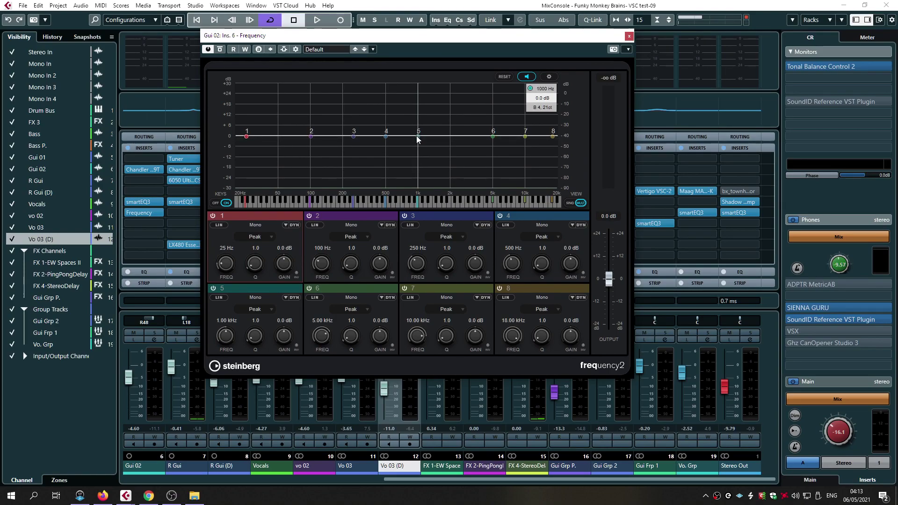
left_click_drag(418, 136, 439, 121)
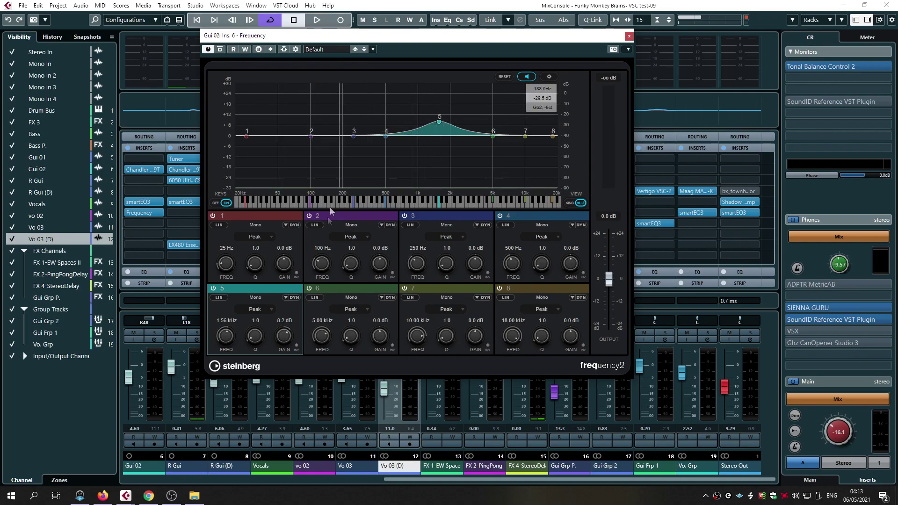
left_click_drag(439, 122, 441, 131)
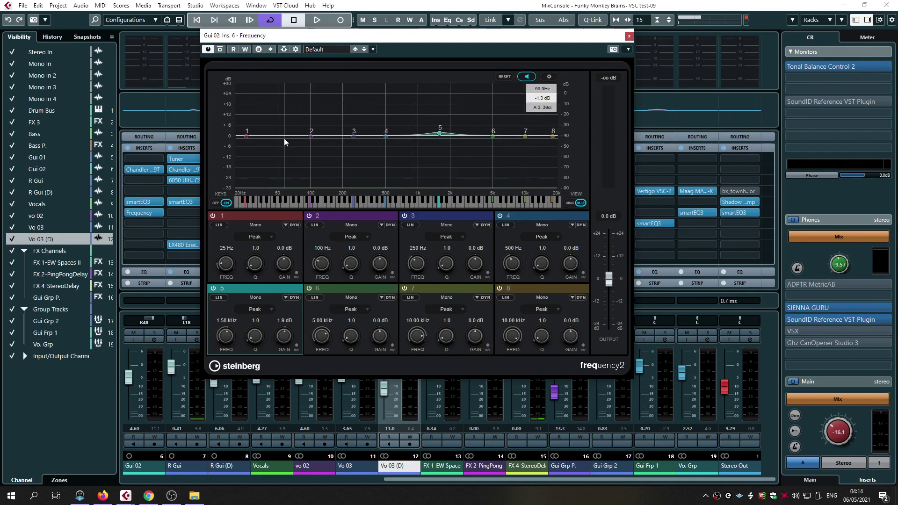
left_click_drag(440, 134, 458, 120)
scroll(459, 120, "up", 10)
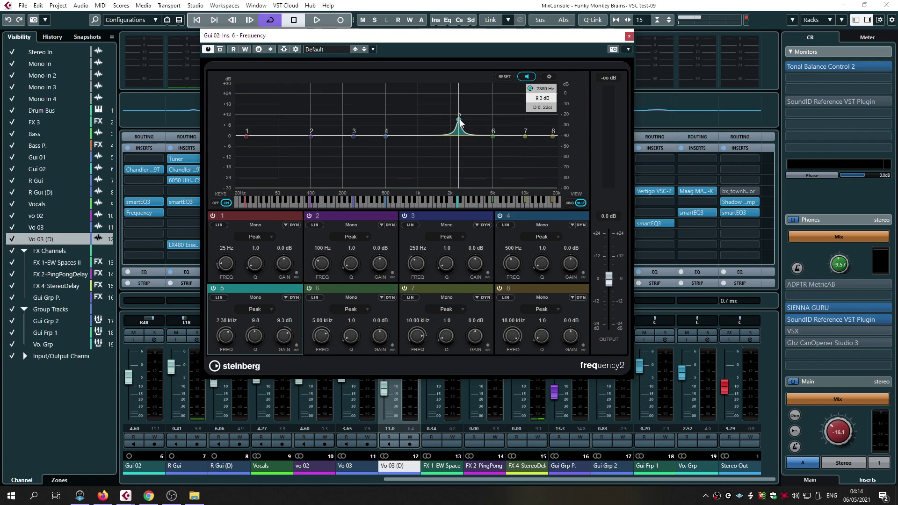
- Try band 5 as a dynamic 5.2 dB cut at 2.17 kHz with Q 6.9 and a -36.8 dB threshold, disable it and close Frequency
left_click(291, 297)
mouse_move(259, 310)
left_mouse_down()
mouse_move(249, 310)
mouse_move(256, 309)
left_mouse_up()
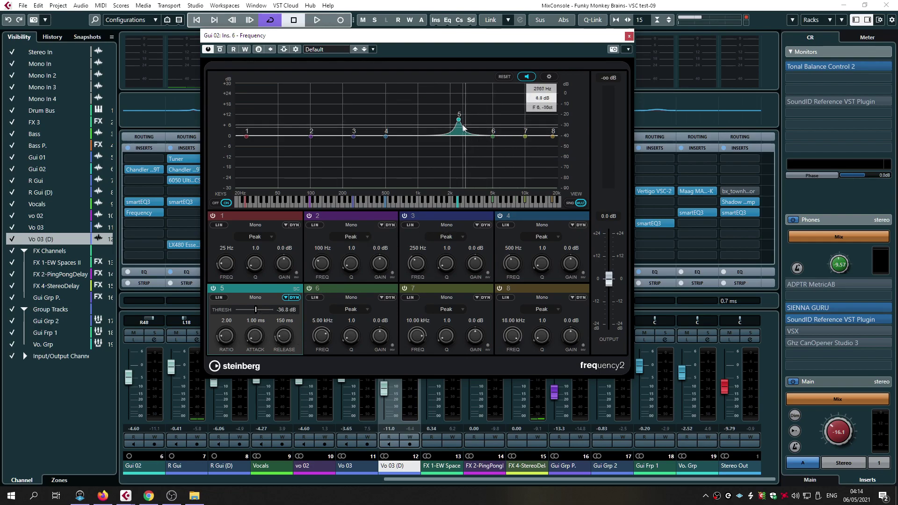
mouse_move(457, 116)
left_mouse_down()
mouse_move(456, 140)
mouse_move(423, 153)
mouse_move(468, 120)
mouse_move(454, 117)
left_mouse_up()
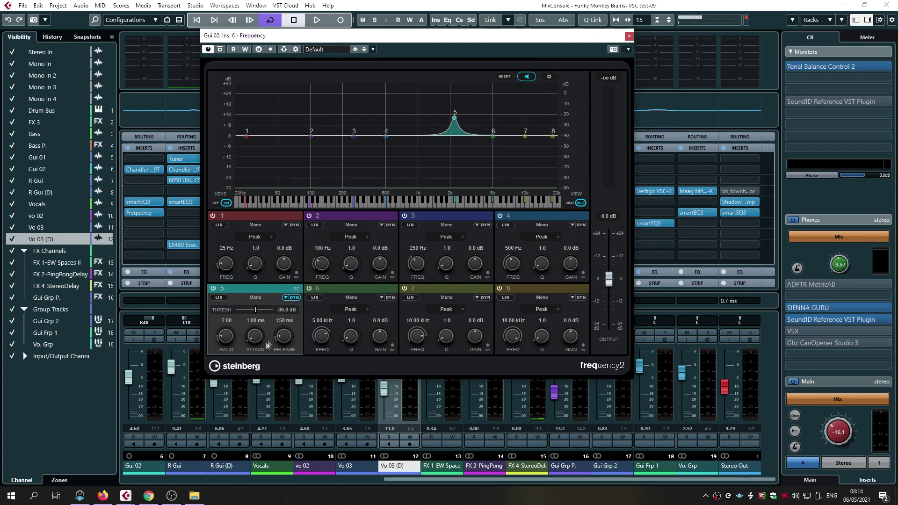
left_click(284, 297)
left_click_drag(284, 336, 278, 358)
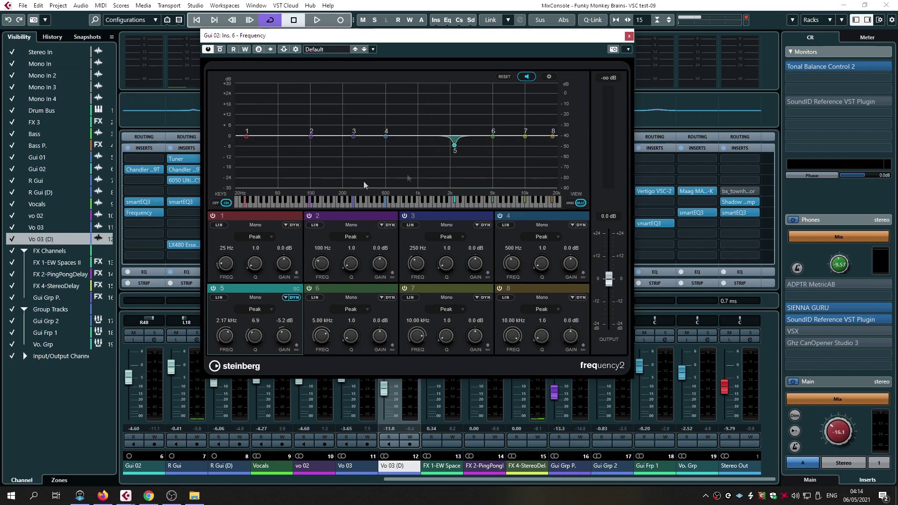
double_click(454, 146)
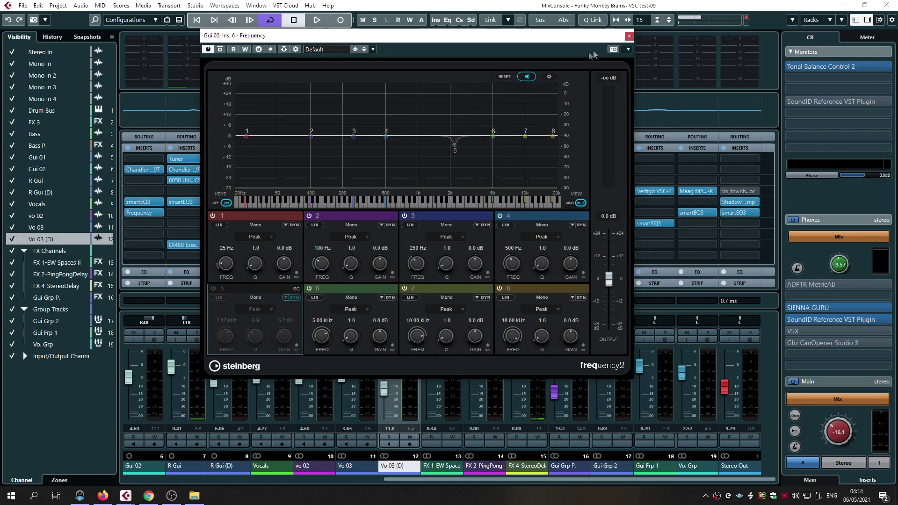
left_click(629, 36)
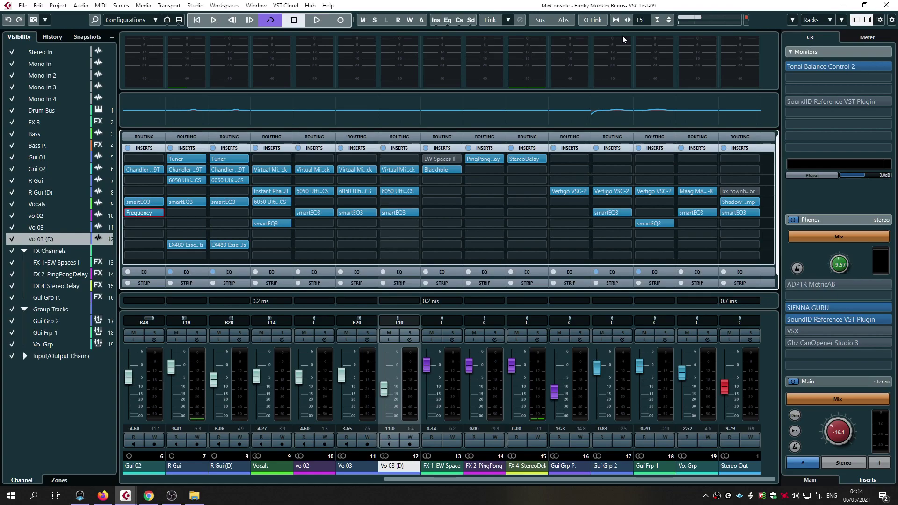
- Replace Frequency with Smooth Operator in Gui 02 insert slot 6, enlarge and reposition its window to view it, and close it
left_click(159, 211)
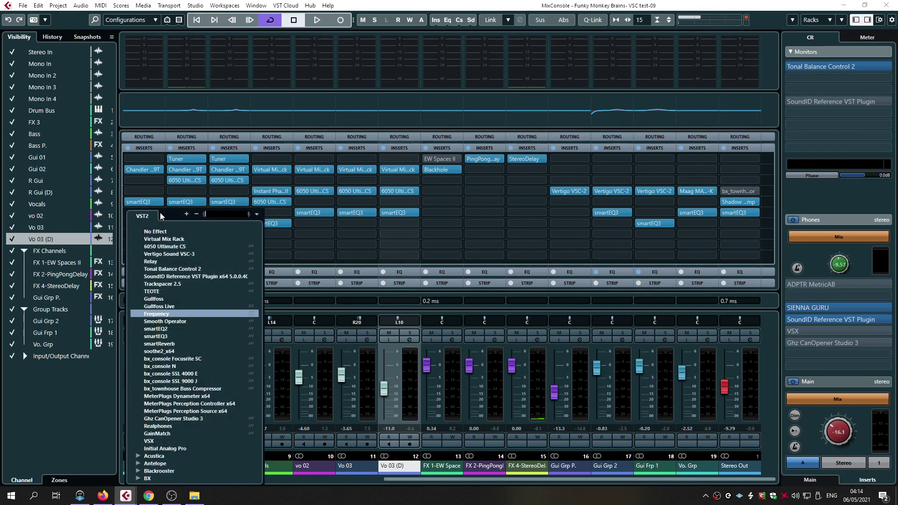
left_click(162, 321)
left_click_drag(369, 49, 370, 45)
left_click_drag(670, 346, 813, 431)
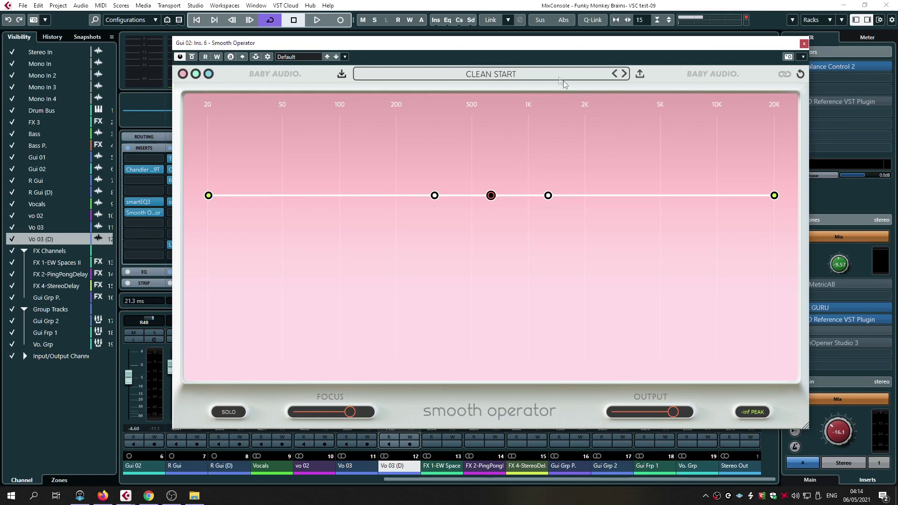
left_click_drag(540, 42, 499, 32)
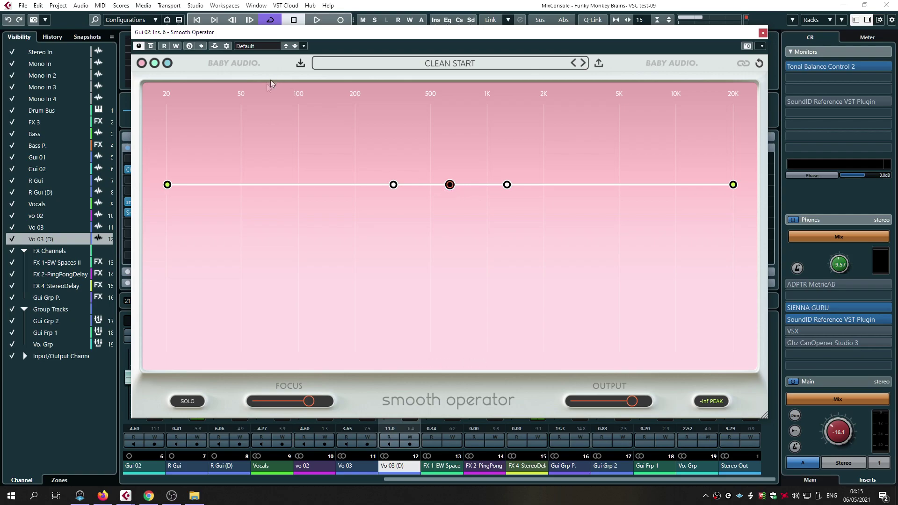
left_click(761, 33)
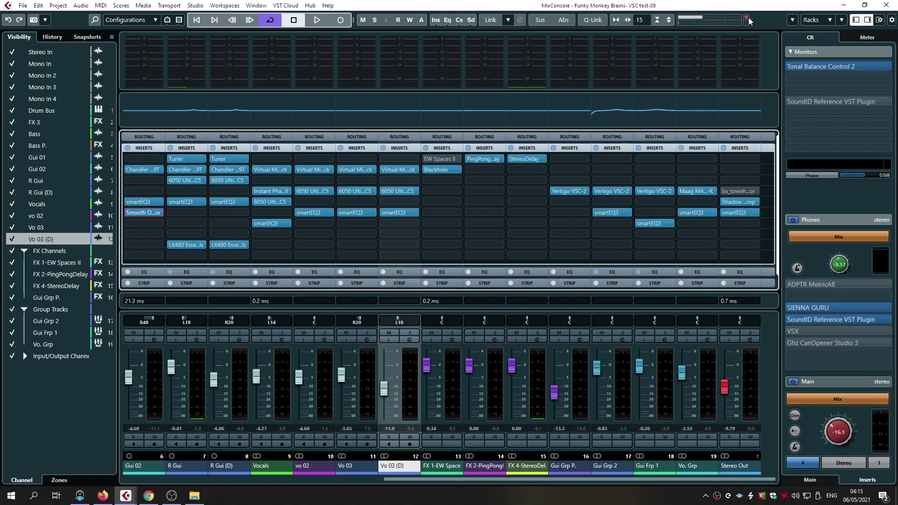
- Replace Smooth Operator with soothe2_x64 in insert slot 6 of Gui 02
left_click(159, 212)
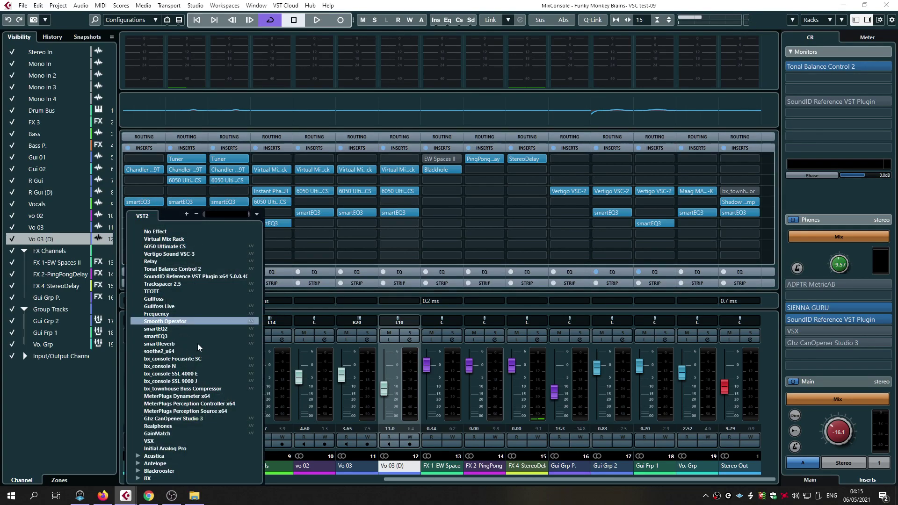
left_click(307, 363)
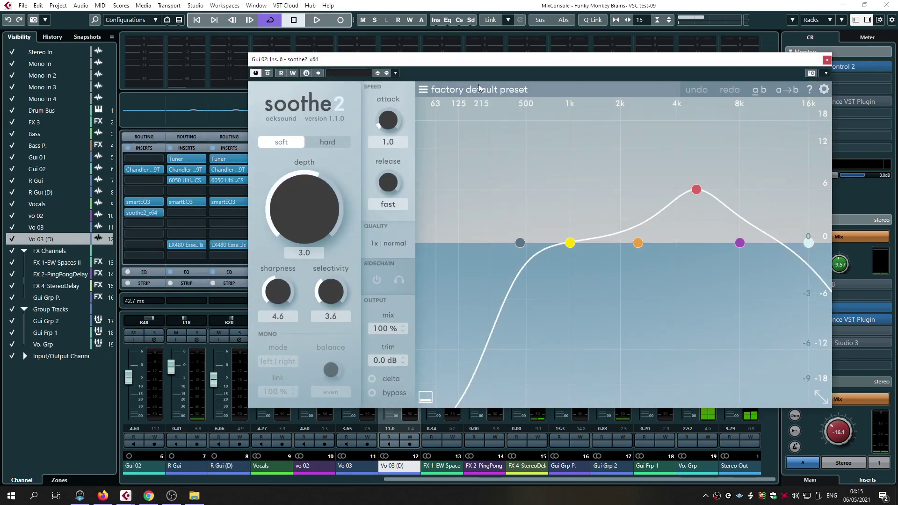
- Replace soothe2_x64 with Gullfoss in insert slot 6 of Gui 02, reposition its window to view it, and close it
left_click_drag(469, 60, 391, 49)
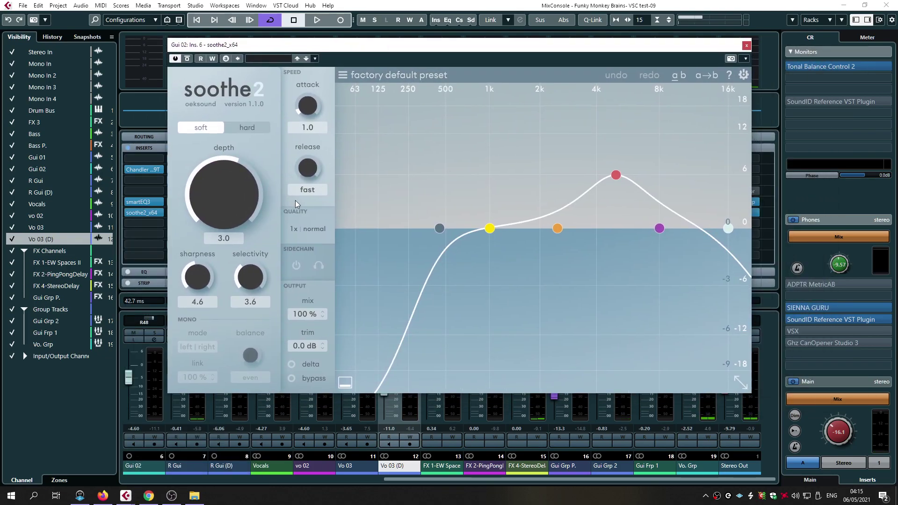
left_click(746, 46)
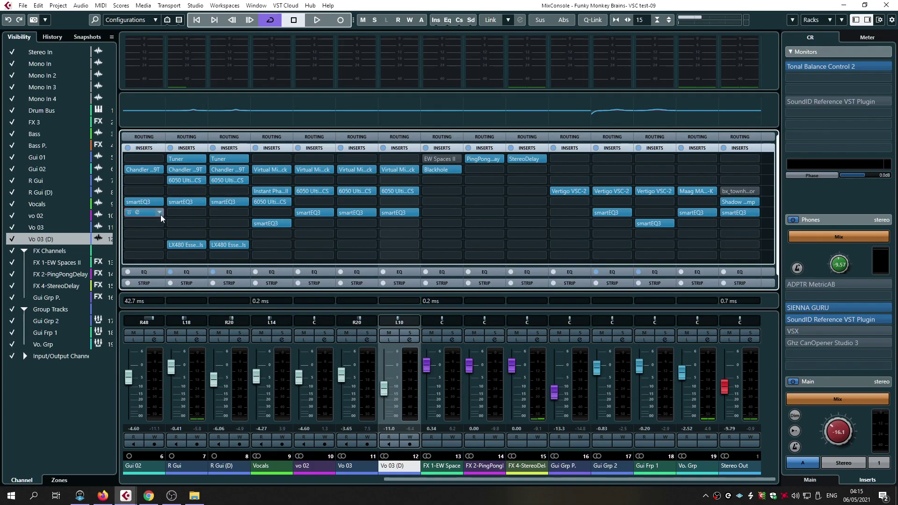
left_click(143, 212)
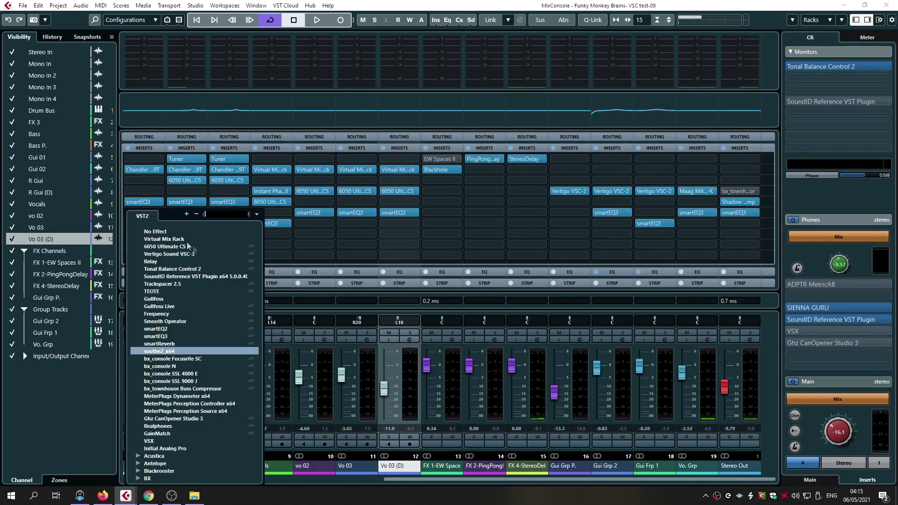
left_click(154, 299)
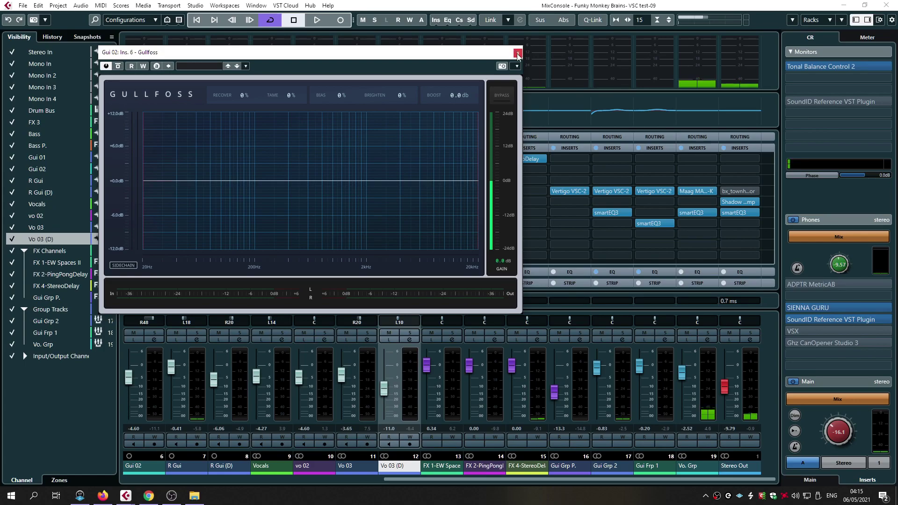
left_click_drag(465, 54, 570, 73)
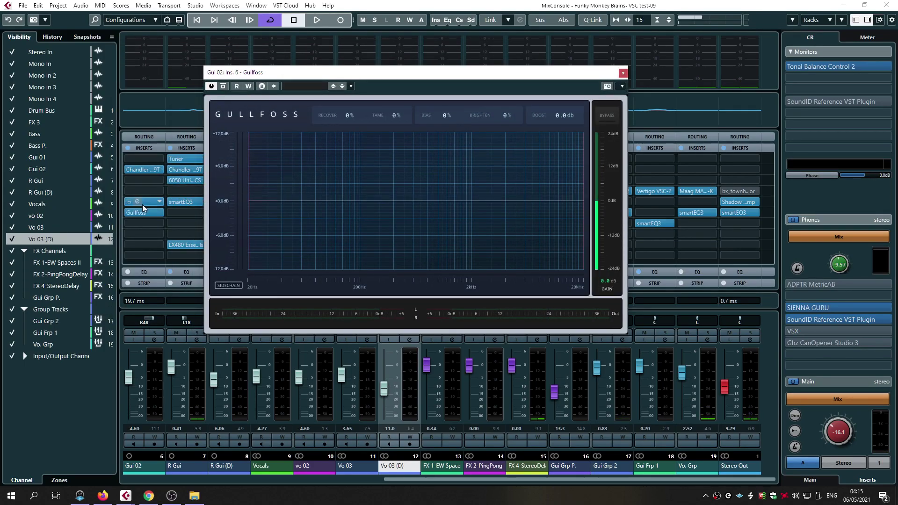
left_click(622, 73)
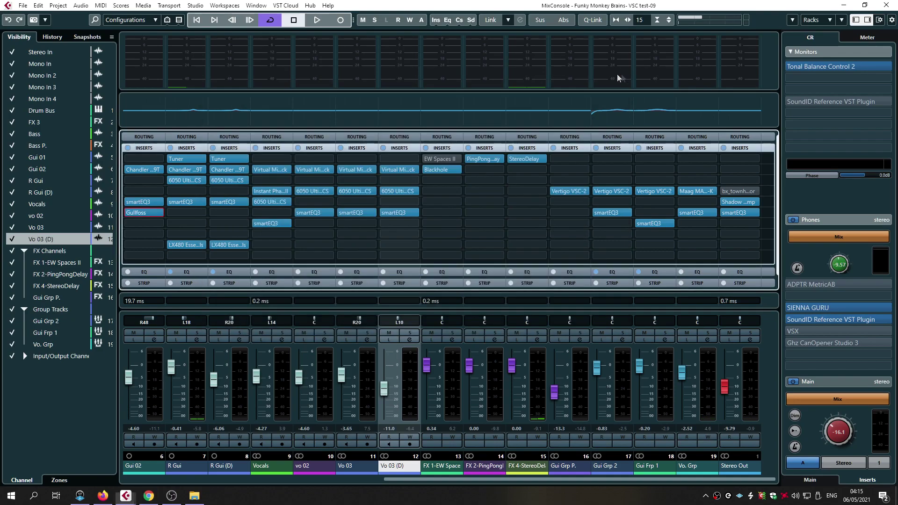
- Swap Gullfoss for Gullfoss Live in Gui 02 insert slot 6, close its window and empty the slot with No Effect
left_click(158, 214)
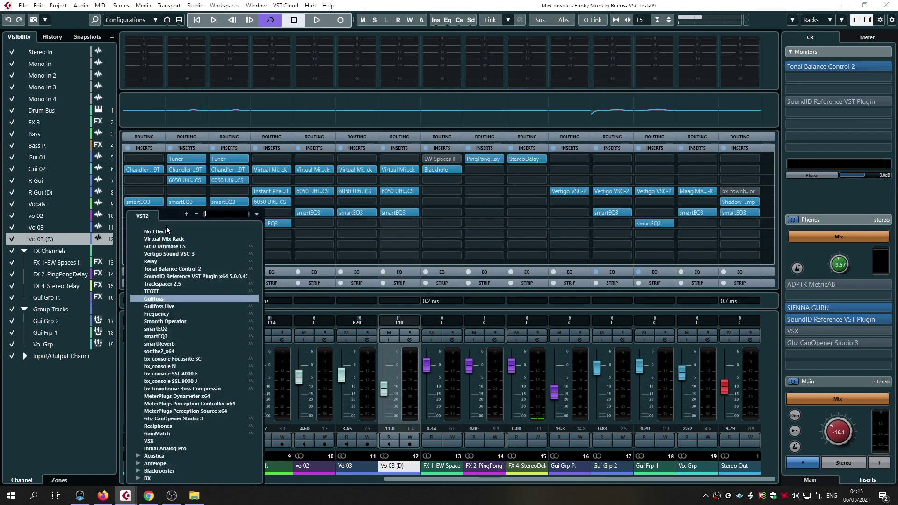
left_click(159, 307)
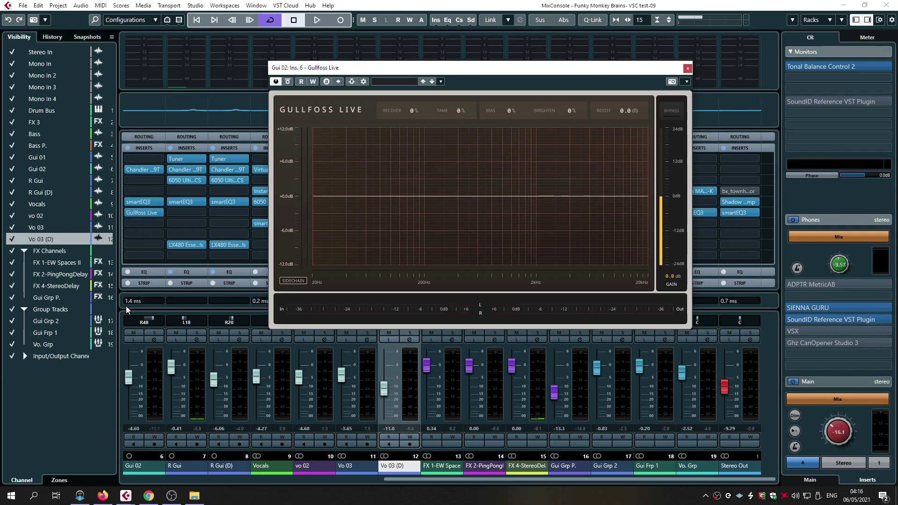
left_click(687, 68)
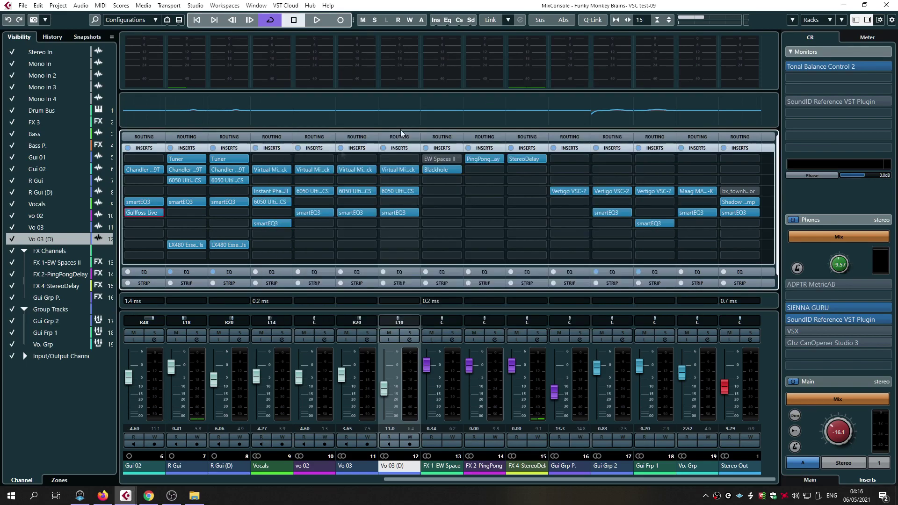
left_click(159, 215)
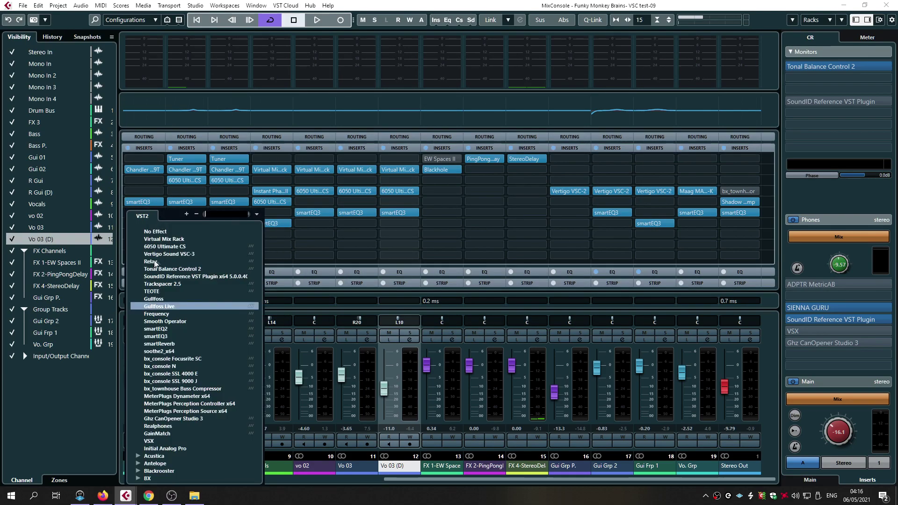
left_click(155, 231)
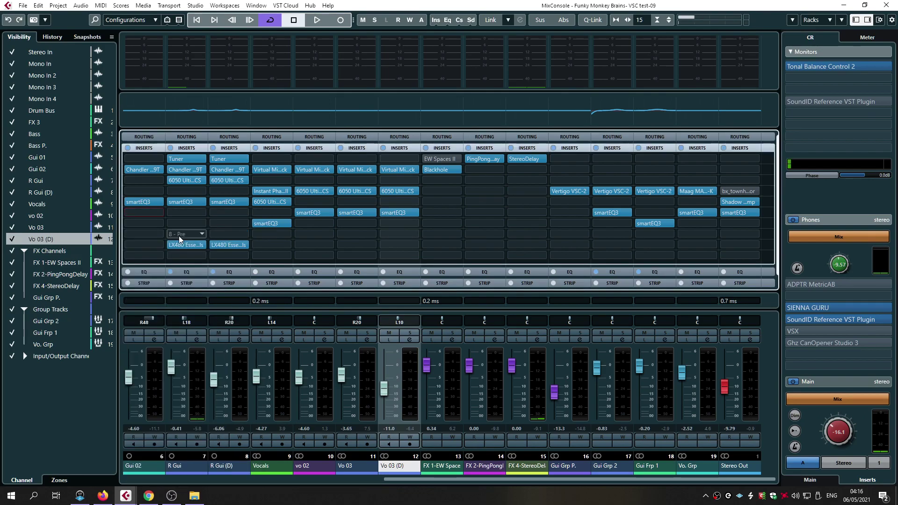
- Insert Neutron 3 from the Neutron 3 folder in Gui 02 slot 6 and move its window clear of the channel's inserts
left_click(159, 214)
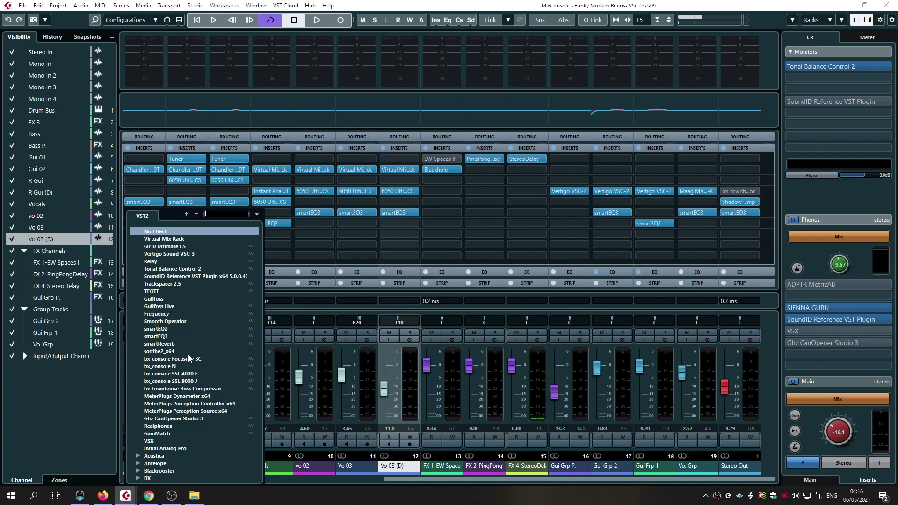
scroll(188, 359, "down", 10)
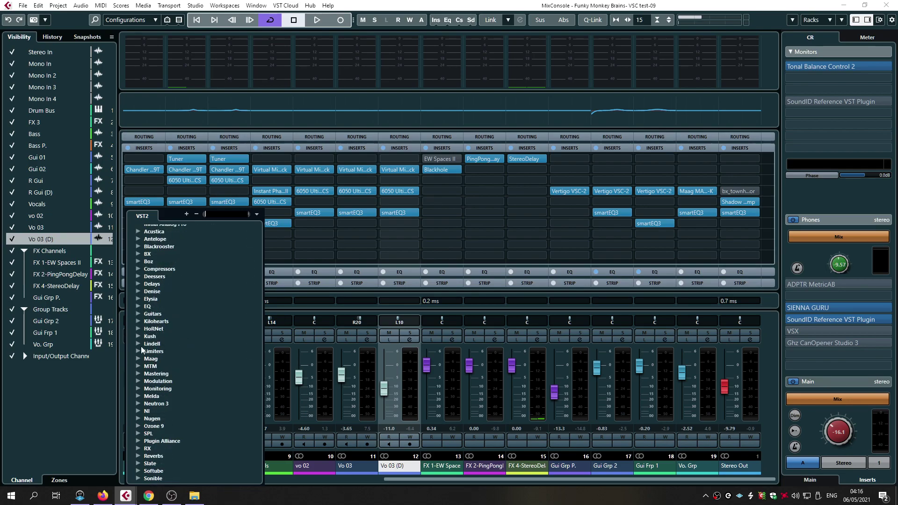
left_click(136, 405)
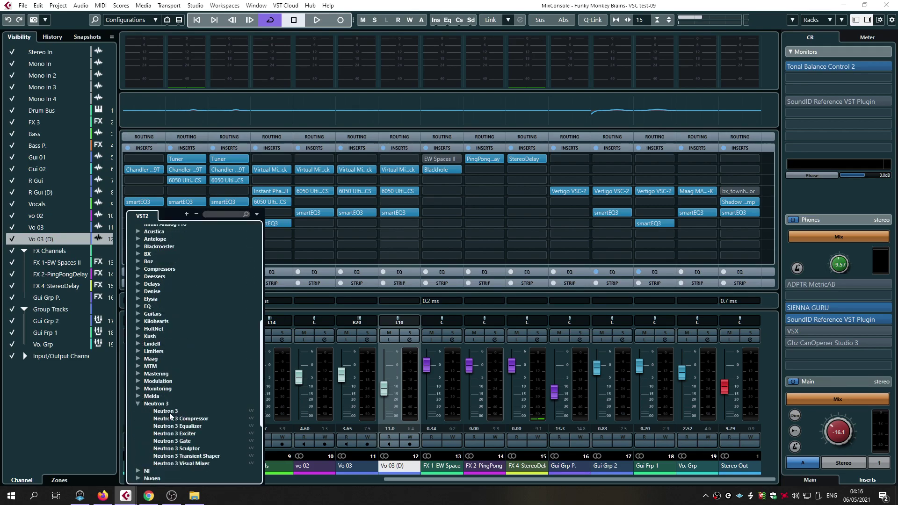
left_click(173, 415)
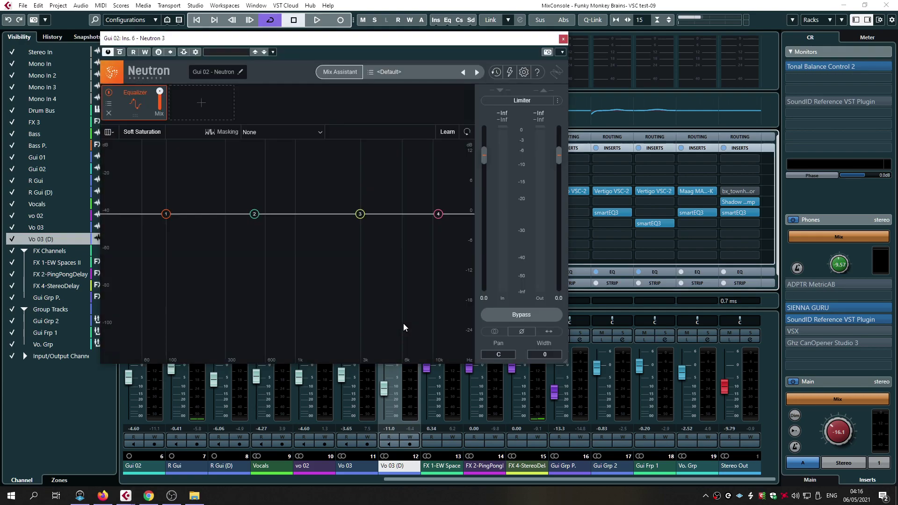
left_click_drag(276, 41, 393, 43)
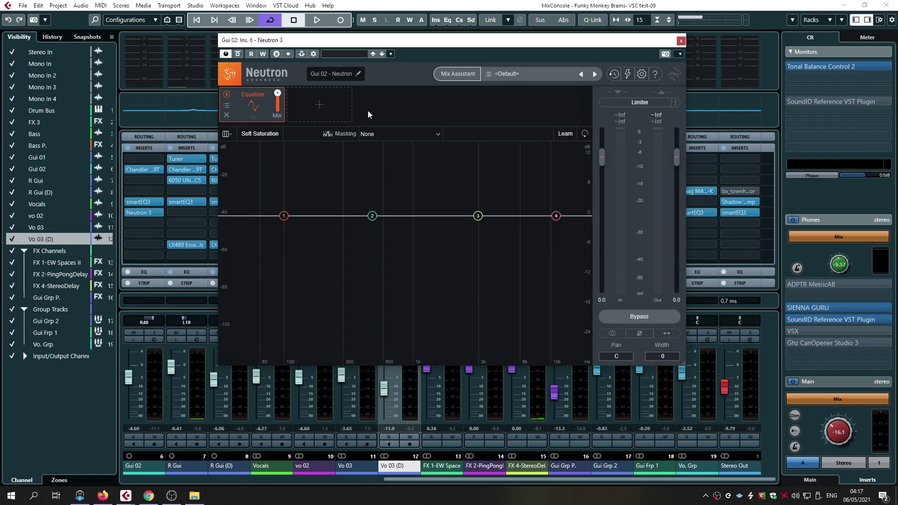
- Try Neutron 3 equalizer band 3 as a dynamic 3.8 dB cut at 1936 Hz with a -32.1 threshold, and close the plug-in
mouse_move(275, 104)
left_click_drag(477, 217, 451, 234)
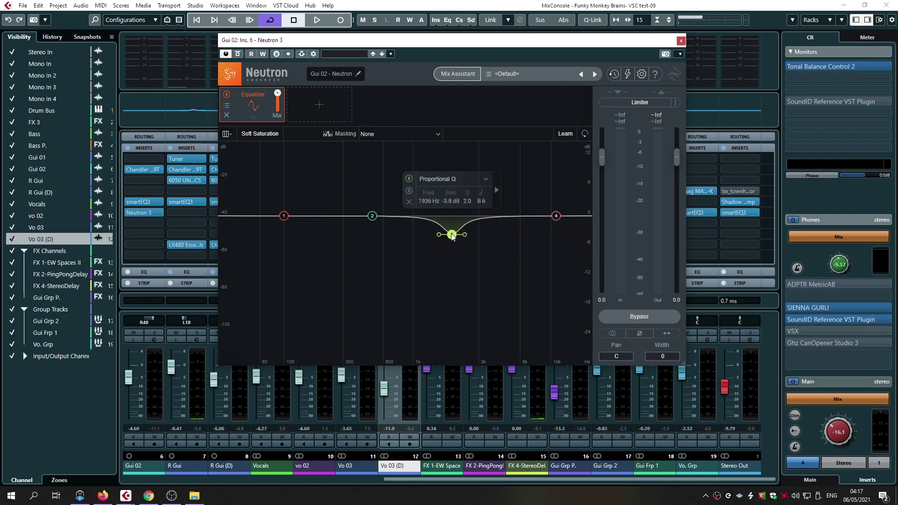
left_click(488, 198)
left_click(497, 192)
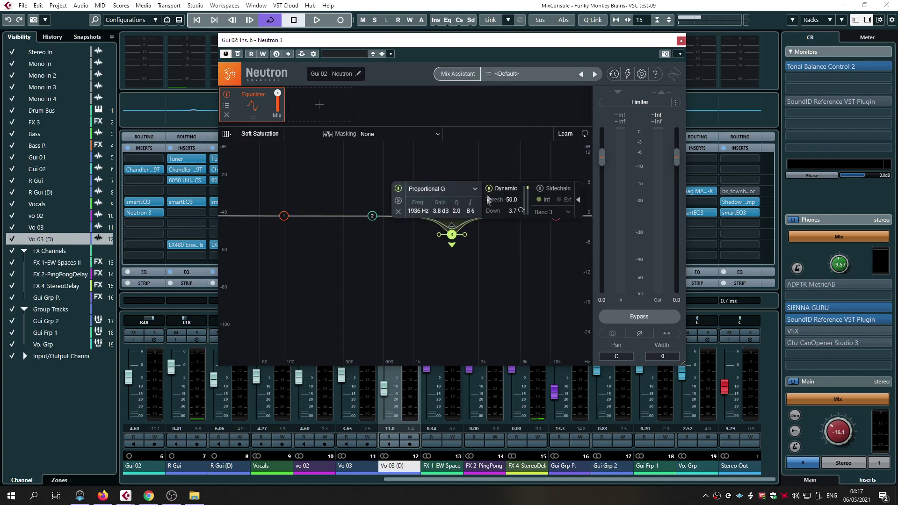
left_click_drag(521, 210, 521, 208)
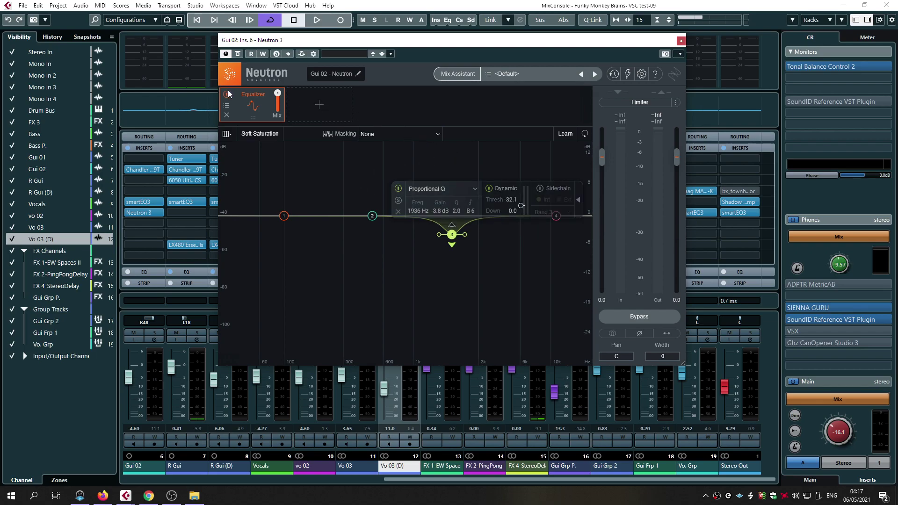
left_click(680, 40)
- Collapse the Neutron 3 plug-in folder and remove Neutron 3 from insert slot 6 of Gui 02
left_click(161, 212)
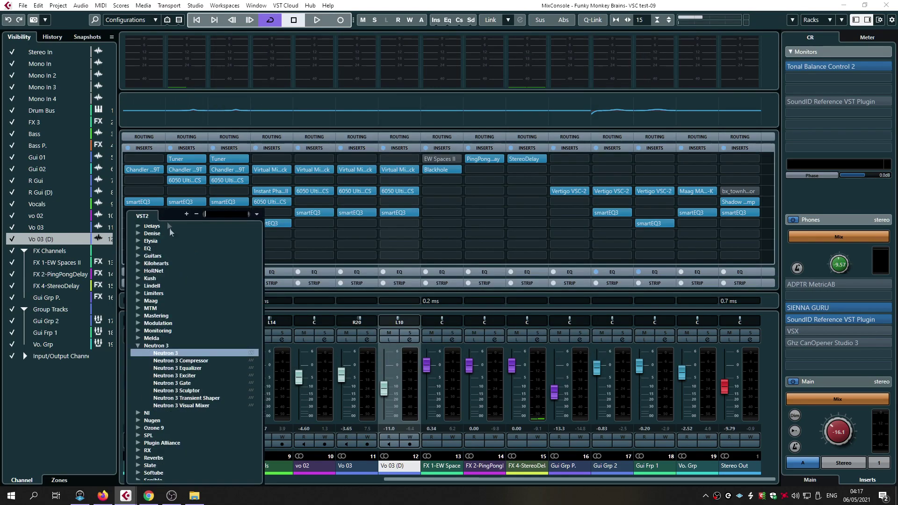
left_click(139, 345)
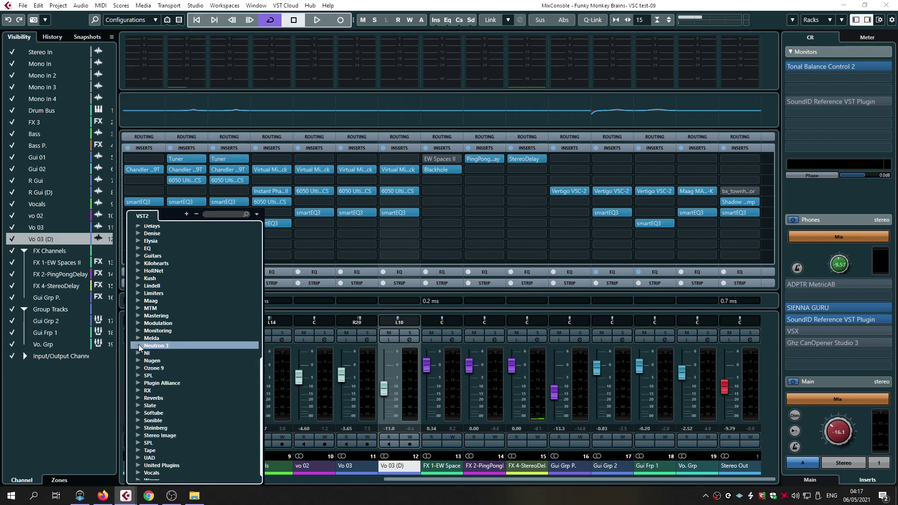
left_click(368, 243)
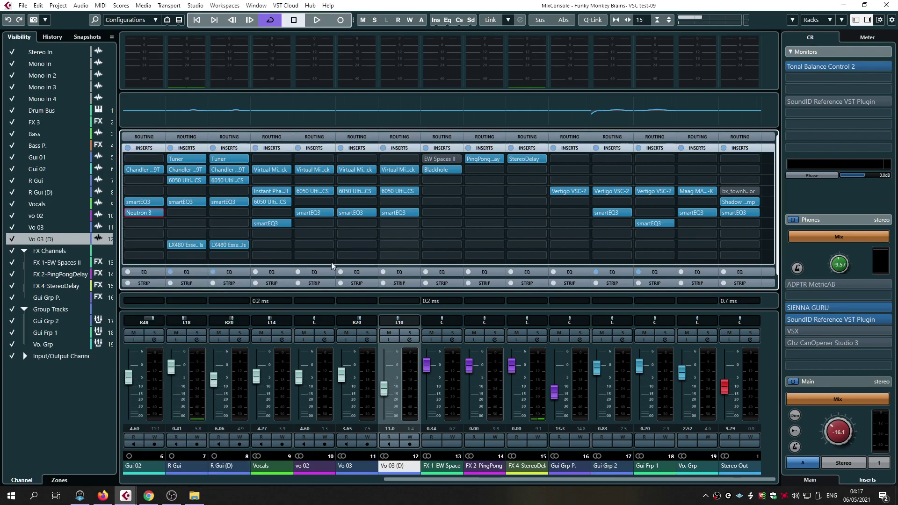
left_click(160, 212)
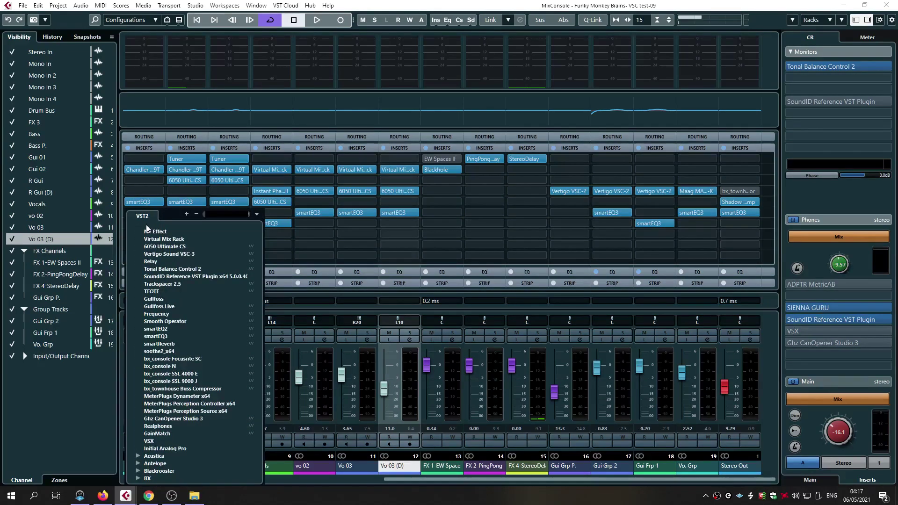
key("Escape")
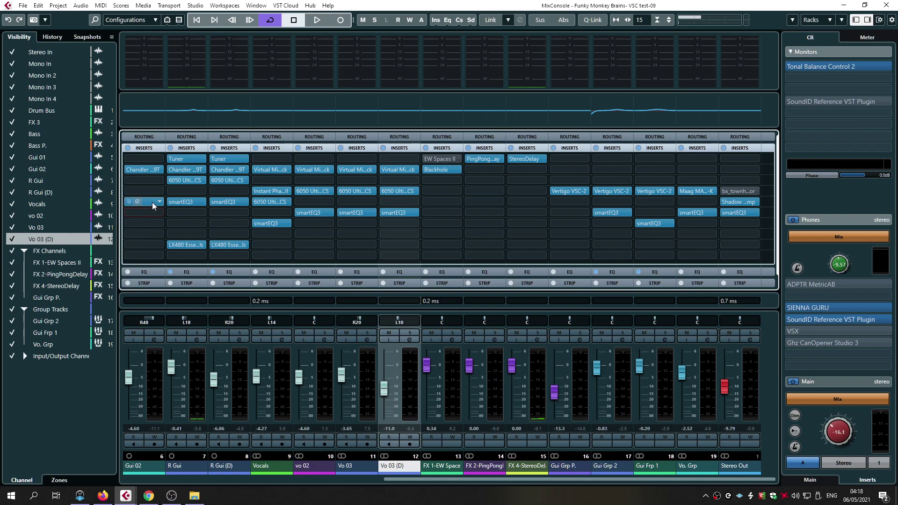
mouse_move(170, 204)
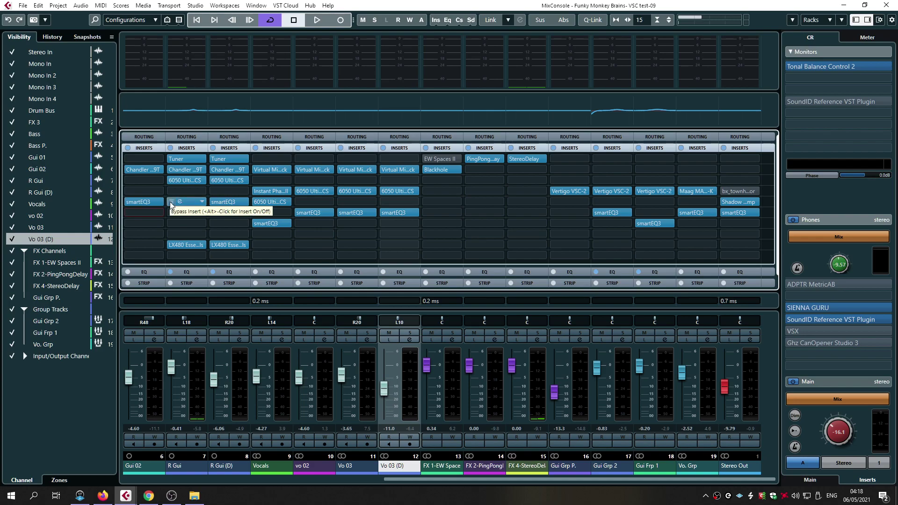